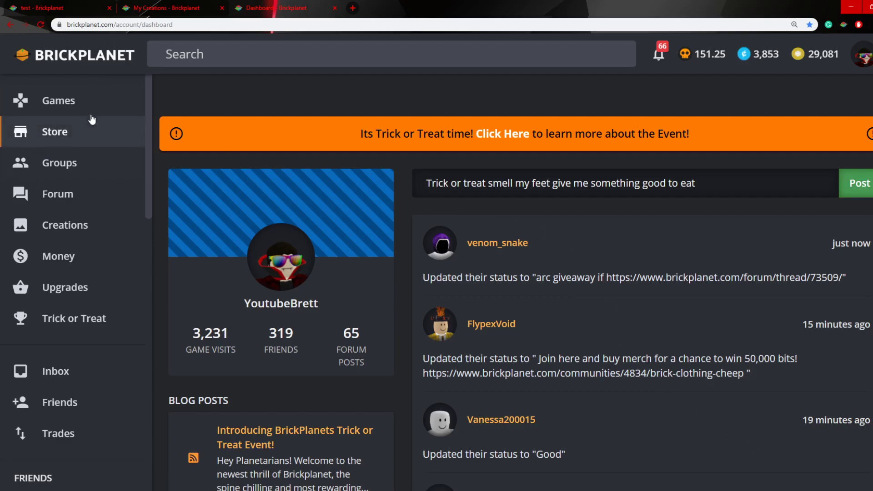
# - Open the form for creating a new game from the games list in My Creations
pyautogui.click(176, 10)
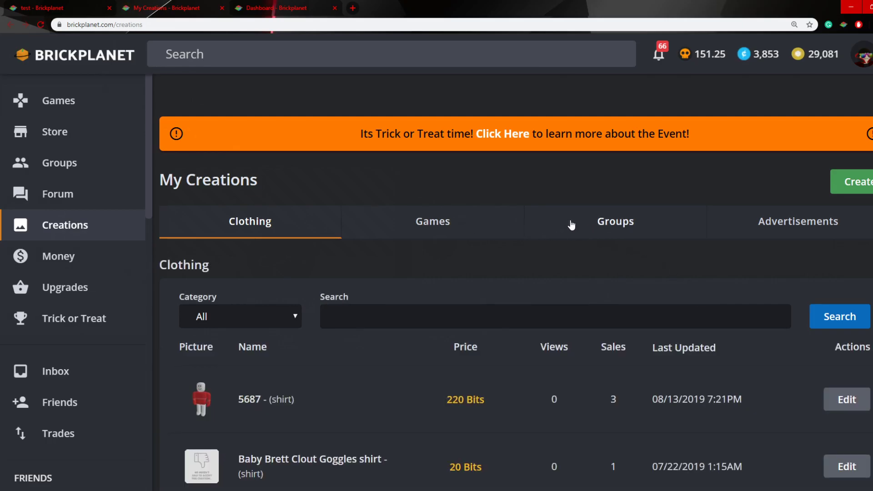
pyautogui.click(392, 228)
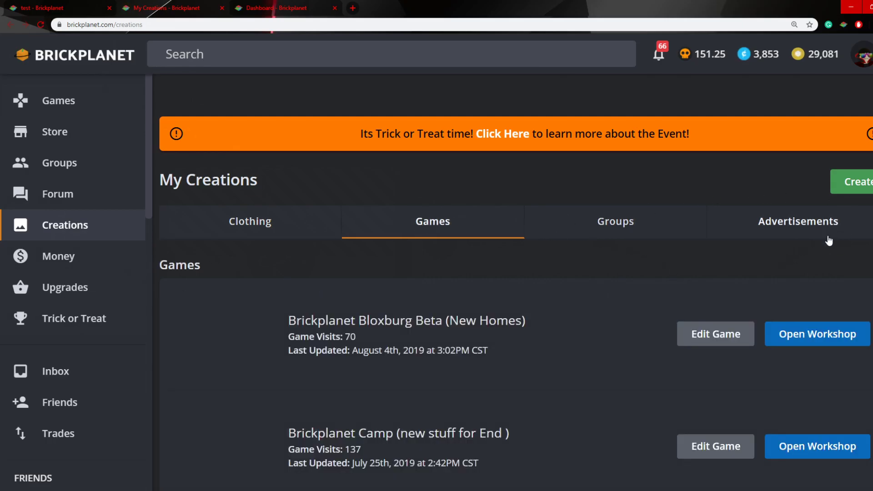
pyautogui.click(844, 183)
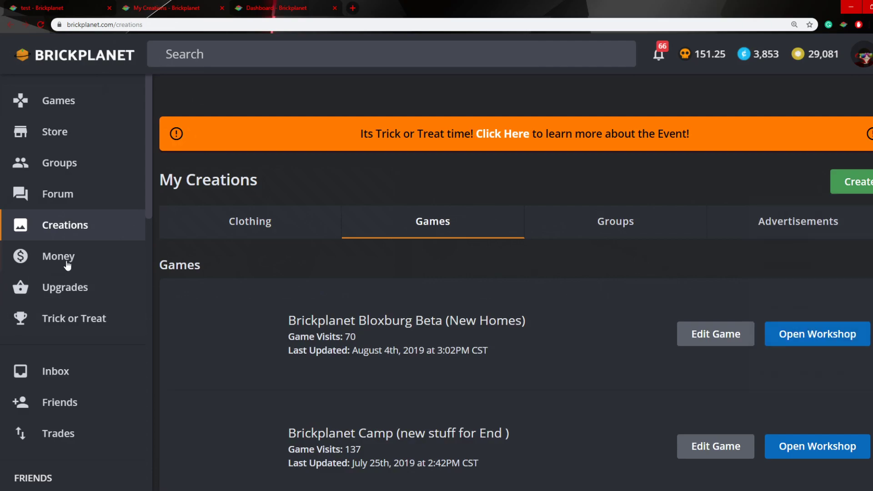
pyautogui.moveTo(855, 182)
pyautogui.click(797, 303)
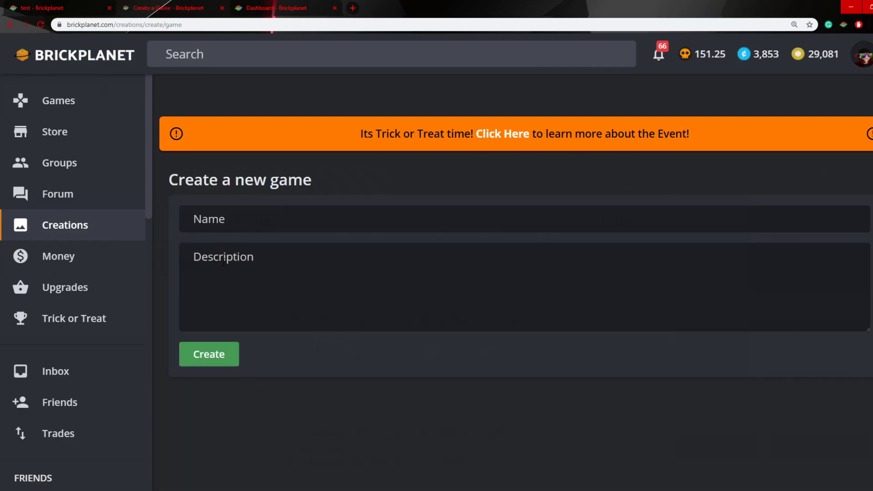
# - Create a new game named 13123 with the description 123123
pyautogui.click(302, 228)
pyautogui.write('13123')
pyautogui.click(268, 322)
pyautogui.write('123123')
pyautogui.click(208, 354)
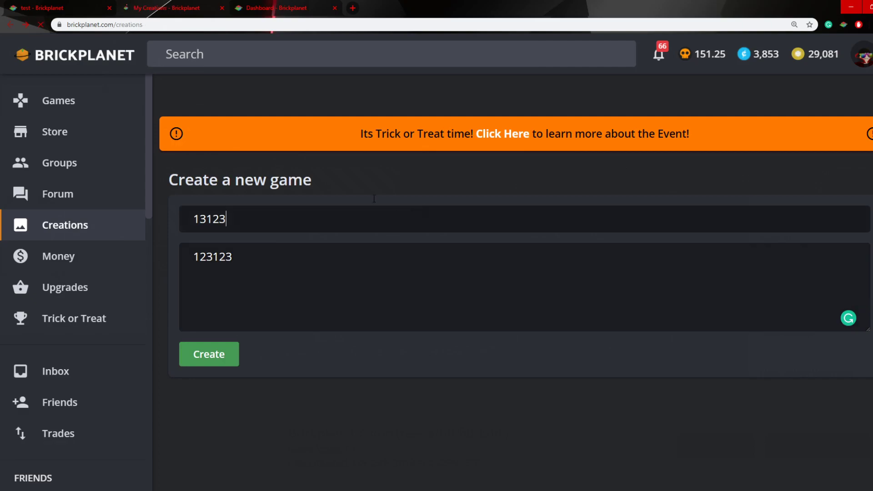
# - Review the test game's page and open that game for editing in BrickPlanet Workshop
pyautogui.click(37, 6)
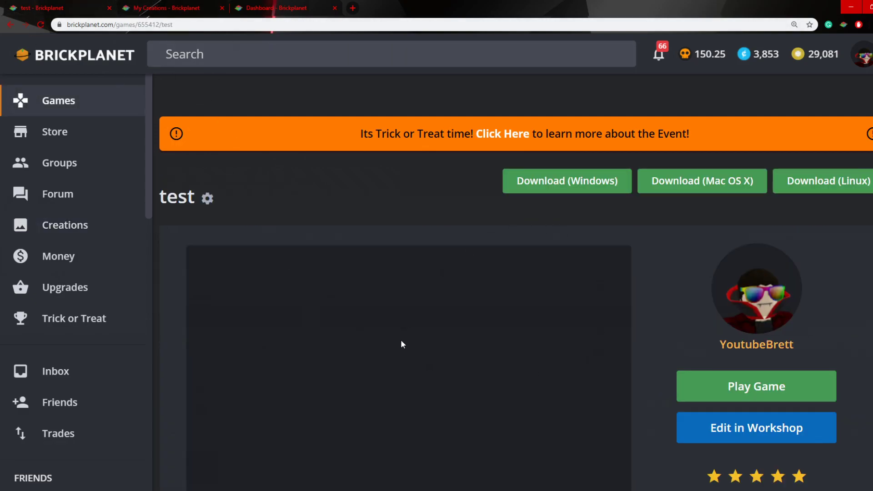
pyautogui.scroll(-2, 565, 296)
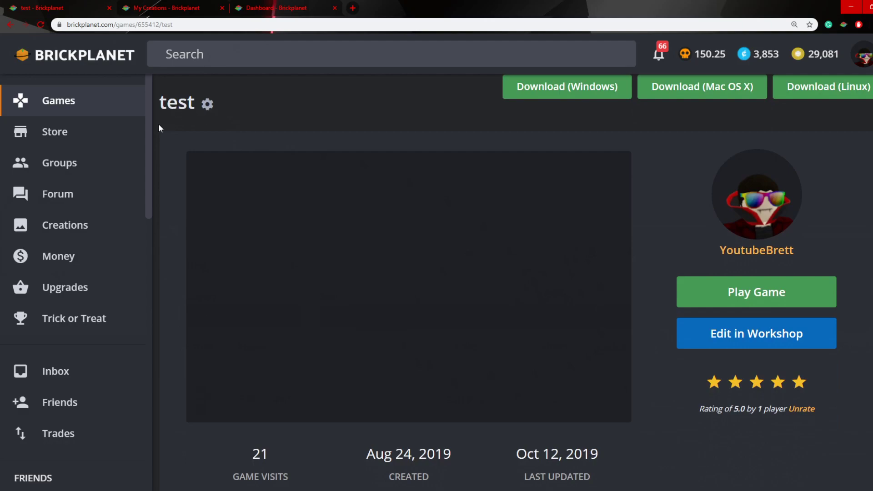
pyautogui.scroll(-4, 232, 246)
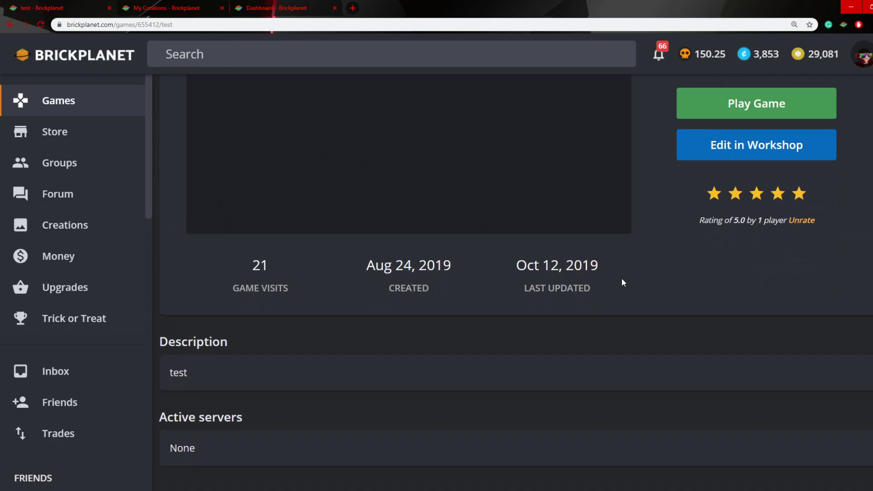
pyautogui.scroll(5, 511, 296)
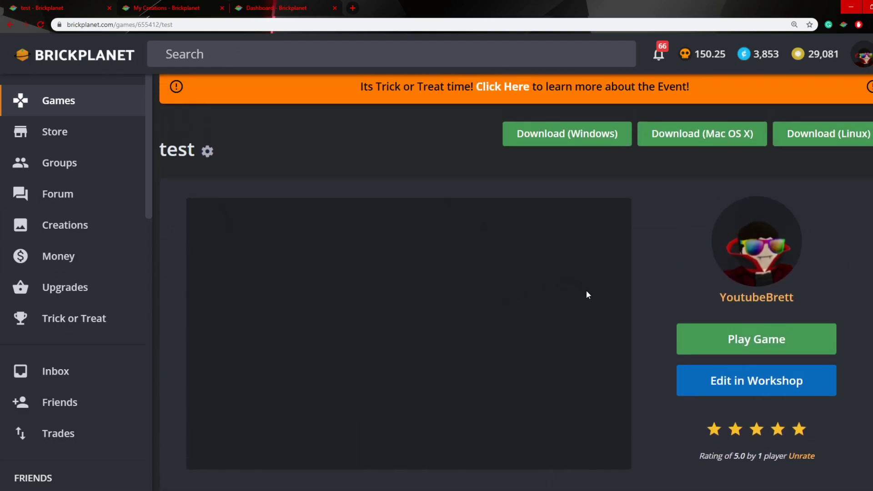
pyautogui.click(733, 392)
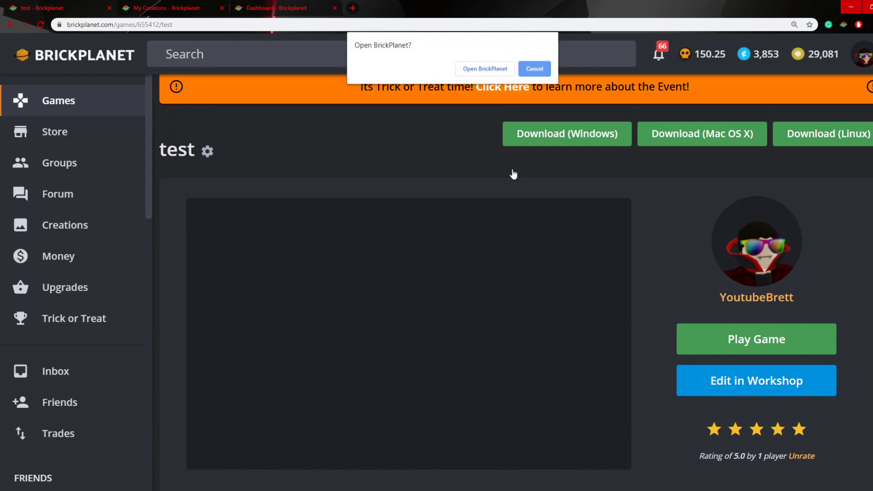
pyautogui.click(484, 71)
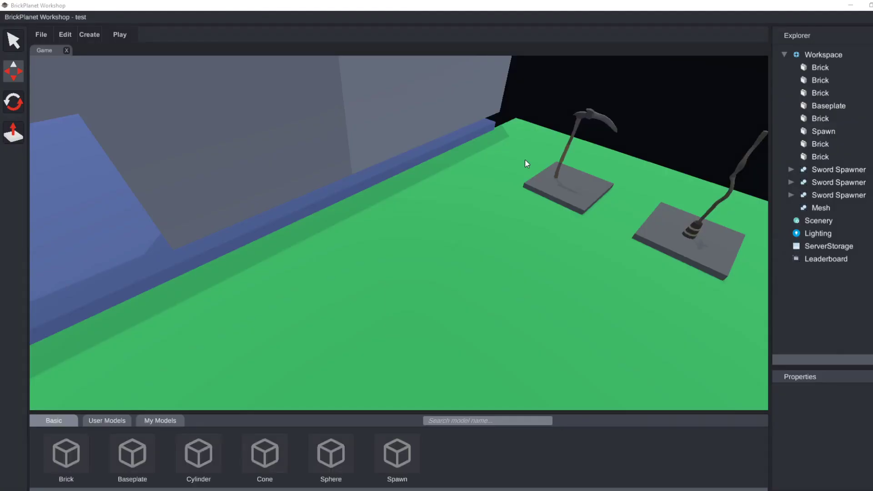
# - Select all the bricks, the baseplate and the spawn in the scene and delete them
pyautogui.scroll(-15, 527, 164)
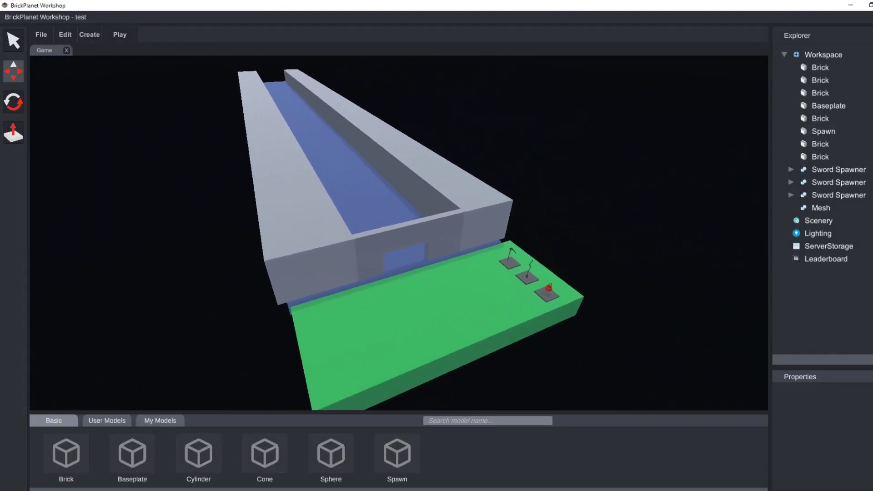
pyautogui.moveTo(262, 83); pyautogui.dragTo(565, 343)
pyautogui.press('Delete')
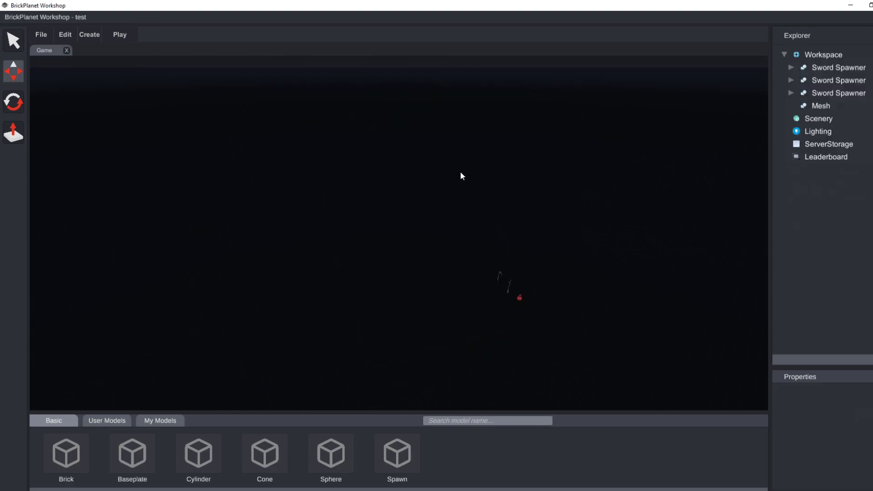
# - Delete the three Sword Spawners and the Mesh so the Workspace is empty
pyautogui.click(809, 81)
pyautogui.press('Delete')
pyautogui.click(822, 67)
pyautogui.press('Delete')
pyautogui.click(822, 67)
pyautogui.press('Delete')
pyautogui.click(822, 67)
pyautogui.press('Delete')
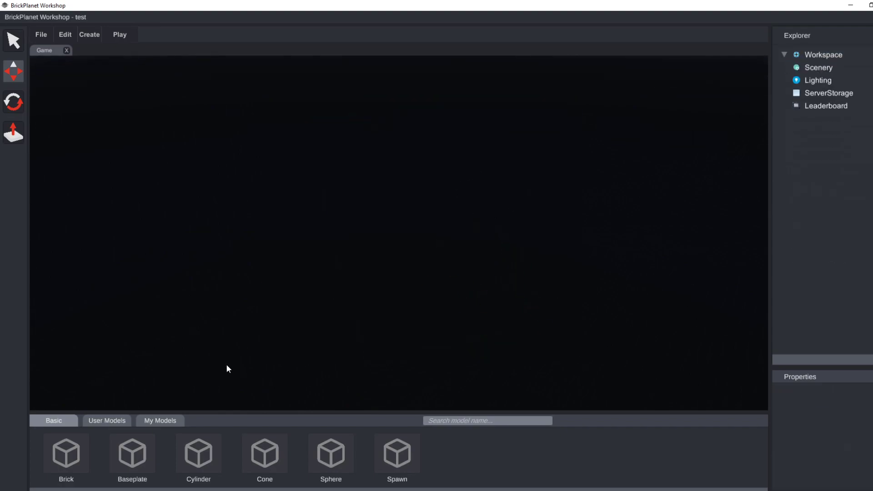
# - Set the Scenery's skybox to Sunny
pyautogui.click(820, 82)
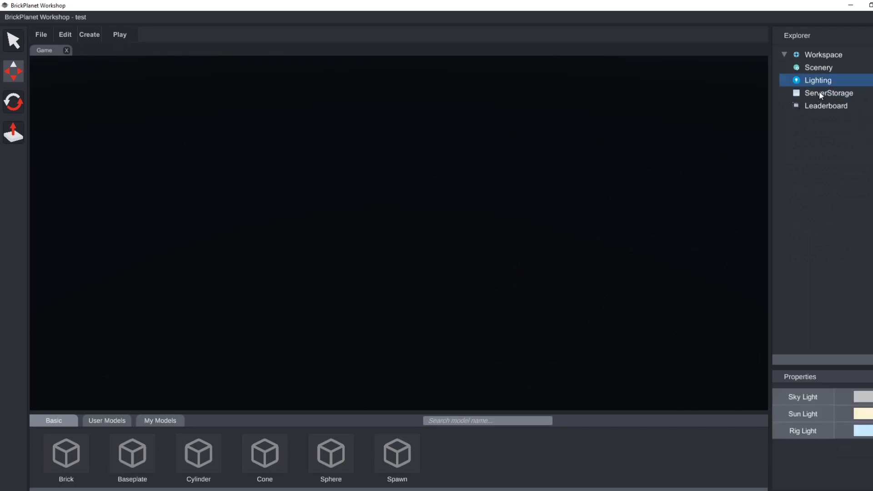
pyautogui.click(815, 73)
pyautogui.click(866, 396)
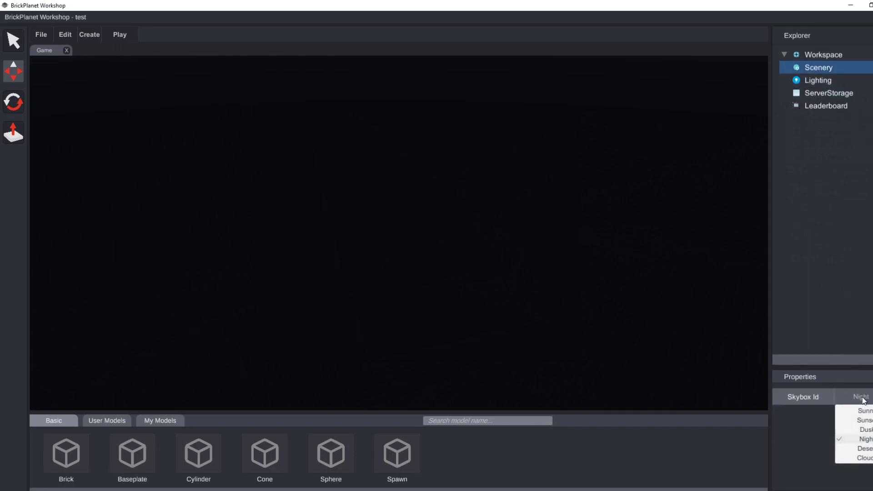
pyautogui.click(863, 412)
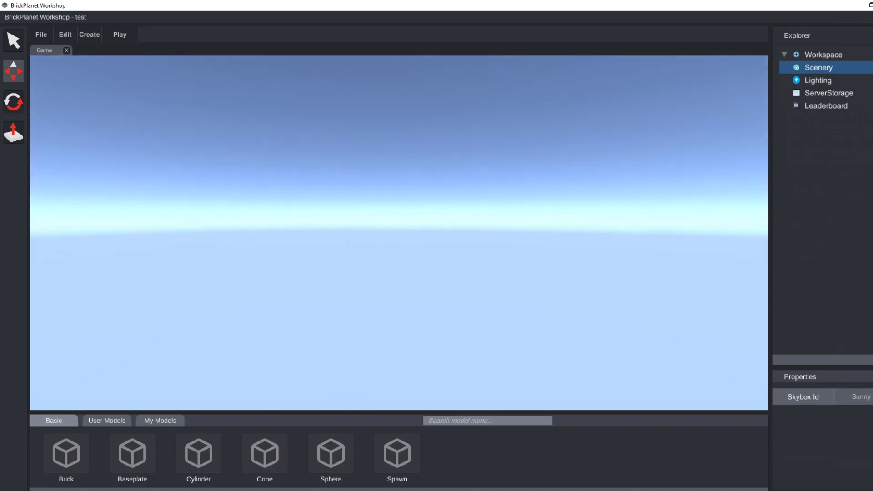
pyautogui.moveTo(243, 391); pyautogui.dragTo(244, 408, button='right')
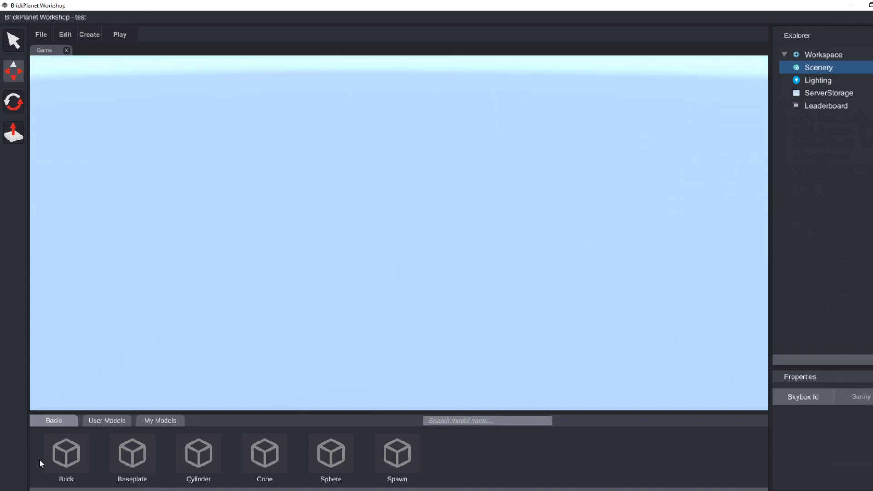
pyautogui.click(111, 422)
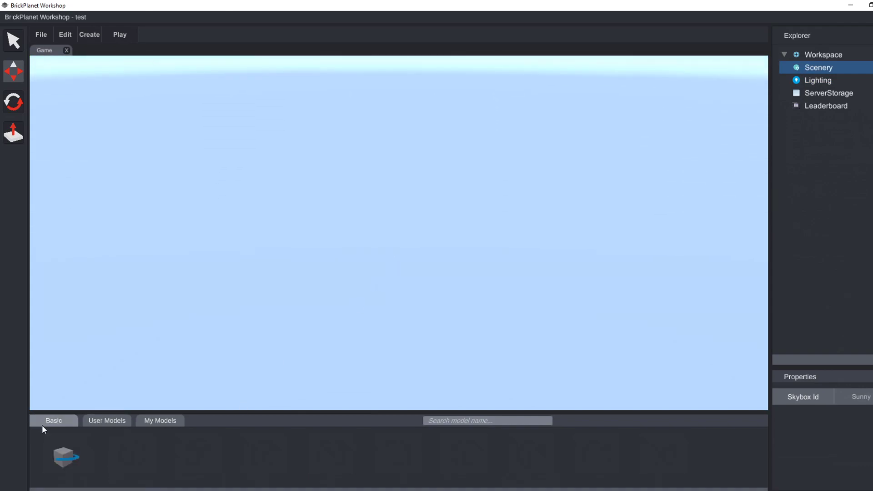
pyautogui.click(62, 427)
# - Add a brick to the empty workspace and move it sideways with the Move tool
pyautogui.moveTo(324, 219); pyautogui.dragTo(324, 198, button='right')
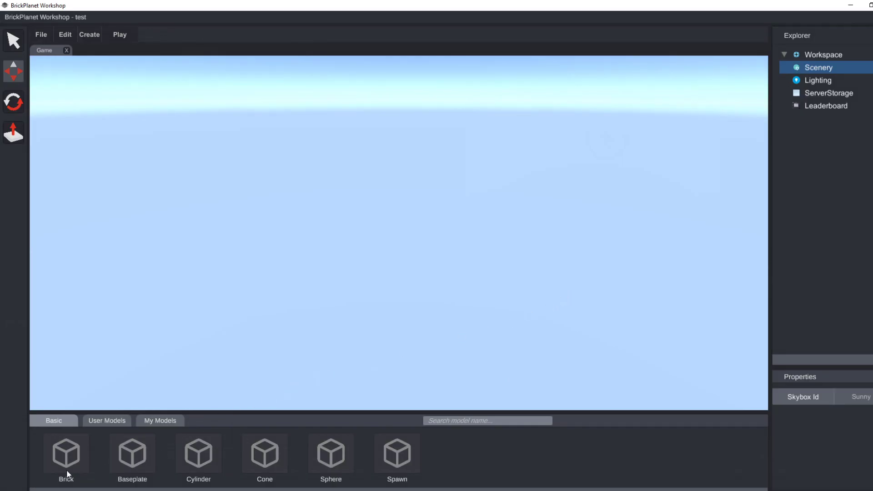
pyautogui.moveTo(66, 453); pyautogui.dragTo(360, 316)
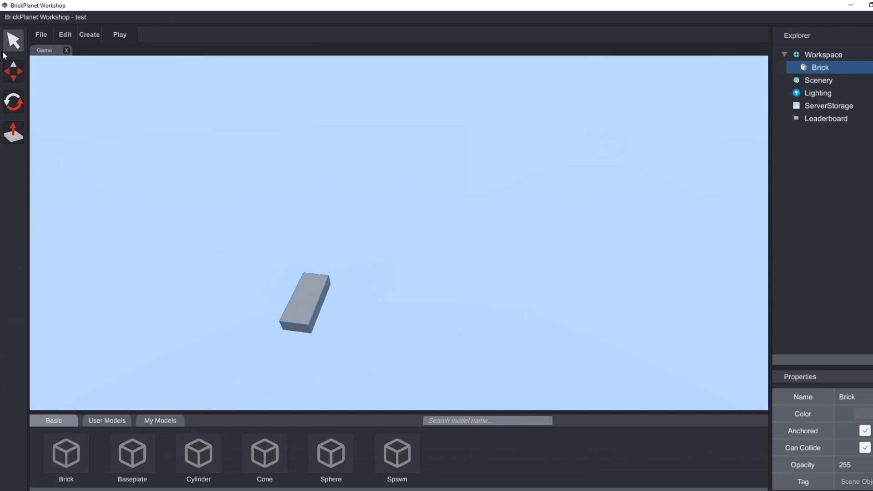
pyautogui.click(20, 74)
pyautogui.scroll(-2, 372, 273)
pyautogui.moveTo(364, 292); pyautogui.dragTo(497, 276)
# - Rotate the brick so that it sits at a tilt
pyautogui.click(20, 107)
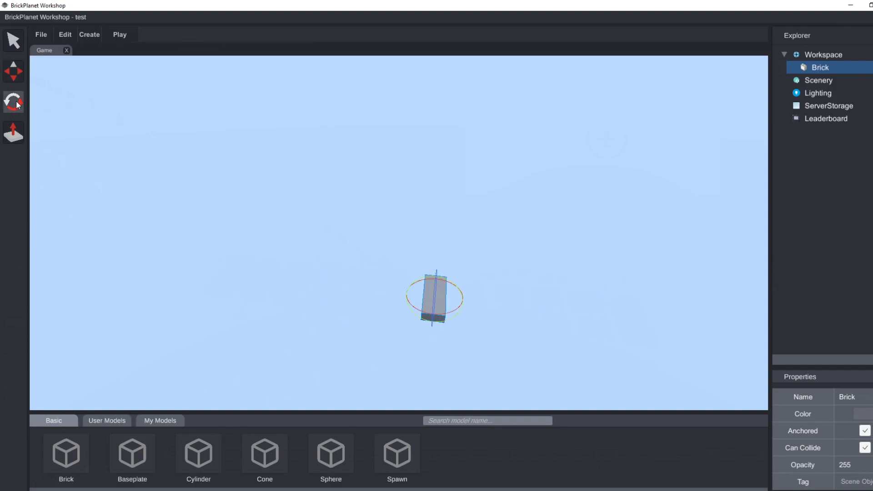
pyautogui.moveTo(441, 315); pyautogui.dragTo(520, 332)
pyautogui.moveTo(460, 293); pyautogui.dragTo(412, 271)
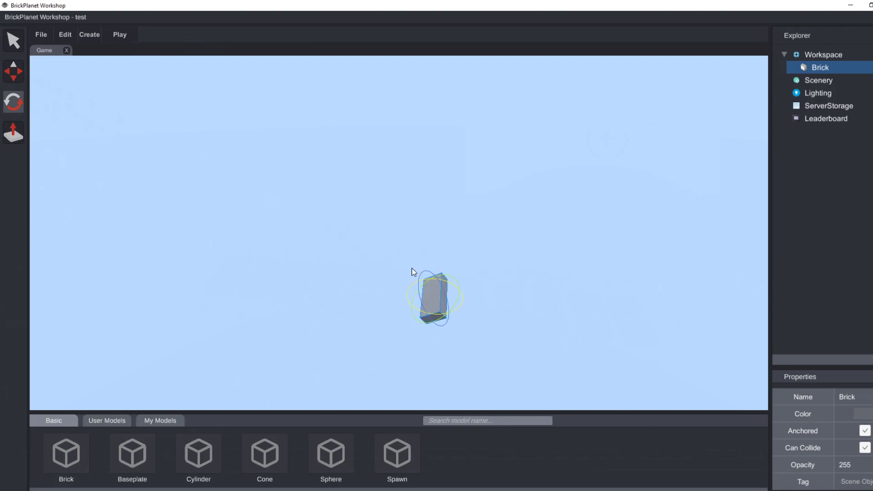
# - Scale the tilted brick in length and width into a large sloped slab
pyautogui.press('4')
pyautogui.moveTo(443, 297); pyautogui.dragTo(721, 218)
pyautogui.moveTo(541, 290); pyautogui.dragTo(540, 375)
pyautogui.moveTo(517, 306); pyautogui.dragTo(318, 73, button='right')
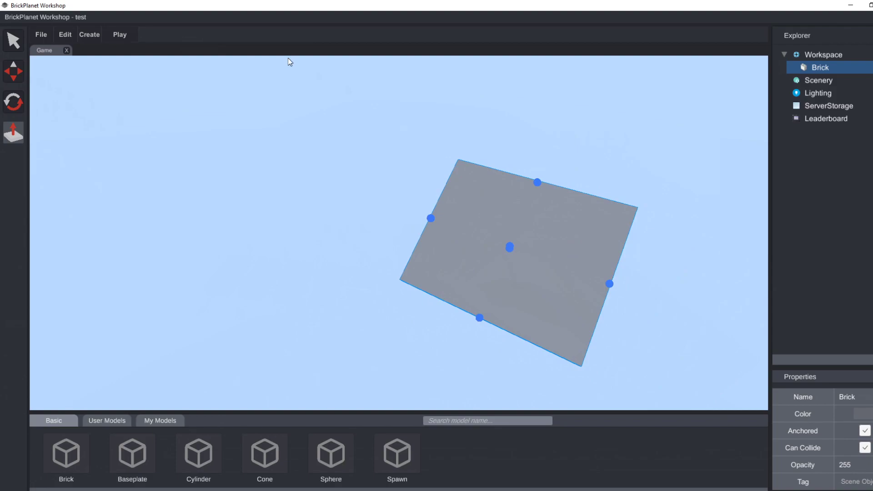
# - Add a second brick and place it against the lower edge of the sloped slab
pyautogui.click(66, 38)
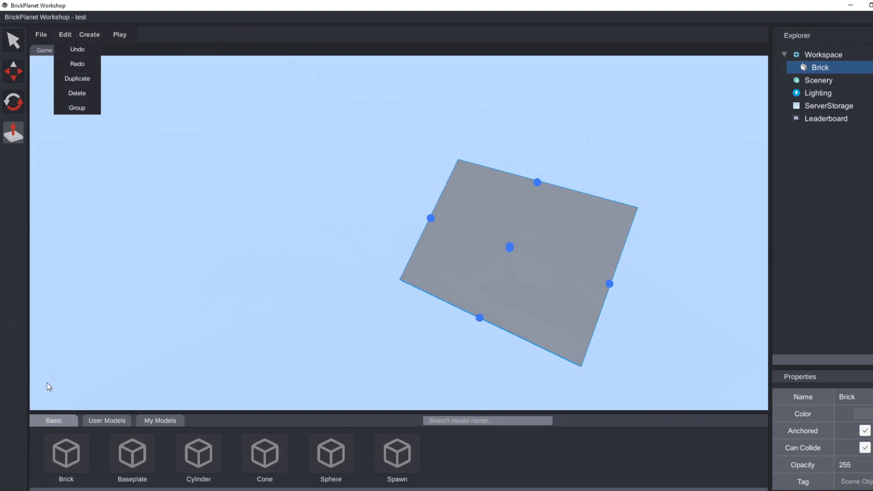
pyautogui.moveTo(486, 399); pyautogui.dragTo(485, 319)
pyautogui.moveTo(484, 318)
pyautogui.mouseDown(button='right')
pyautogui.moveTo(478, 327)
pyautogui.moveTo(472, 321)
pyautogui.mouseUp(button='right')
pyautogui.moveTo(472, 321); pyautogui.dragTo(537, 310)
pyautogui.moveTo(537, 309); pyautogui.dragTo(527, 330, button='right')
pyautogui.scroll(-6, 346, 220)
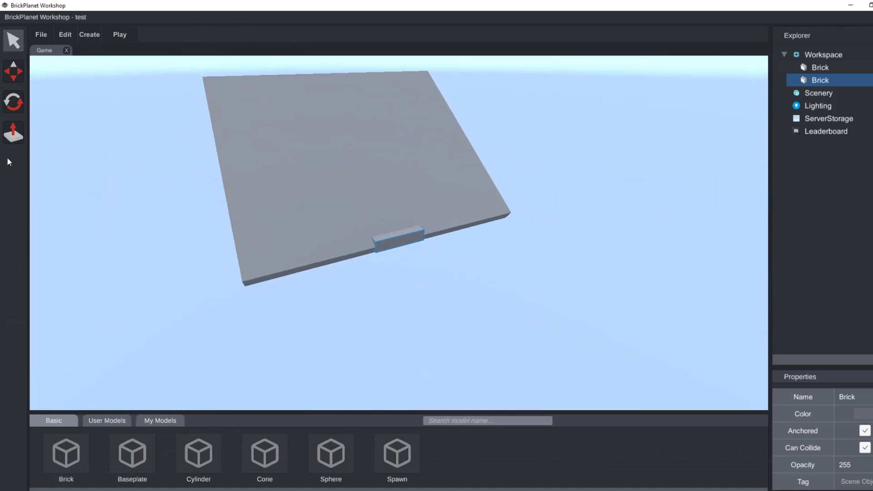
# - Scale the second brick into a long flat path as wide as the sloped slab's lower edge
pyautogui.click(14, 132)
pyautogui.moveTo(404, 242); pyautogui.dragTo(426, 212)
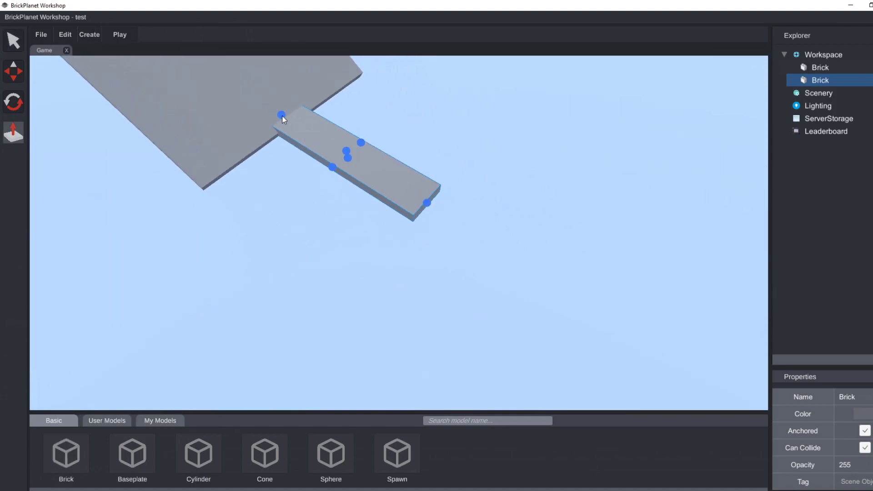
pyautogui.moveTo(336, 175); pyautogui.dragTo(208, 226)
pyautogui.moveTo(359, 142); pyautogui.dragTo(432, 88)
pyautogui.moveTo(430, 201); pyautogui.dragTo(546, 294, button='right')
pyautogui.moveTo(210, 173); pyautogui.dragTo(484, 313, button='right')
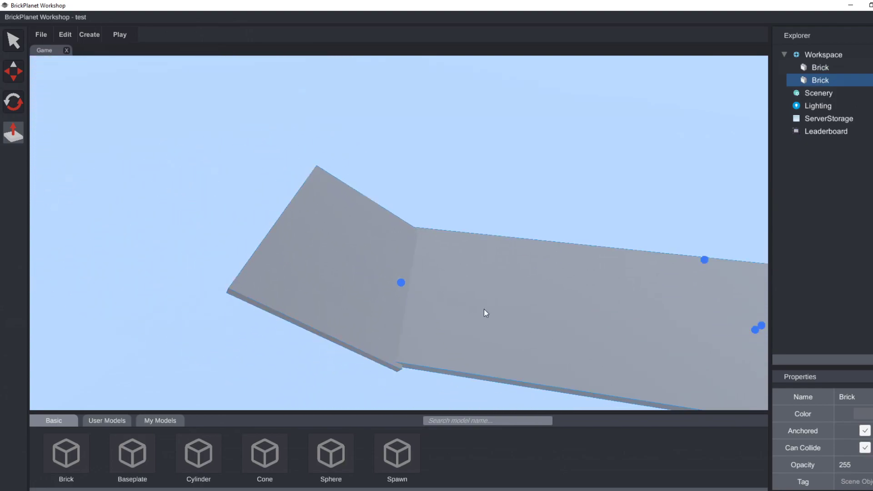
# - Add a third brick and place it against the upper edge of the sloped slab
pyautogui.moveTo(387, 189); pyautogui.dragTo(42, 444, button='right')
pyautogui.click(66, 452)
pyautogui.moveTo(265, 309); pyautogui.dragTo(340, 282, button='right')
pyautogui.moveTo(341, 282); pyautogui.dragTo(353, 270)
pyautogui.moveTo(353, 271); pyautogui.dragTo(357, 233, button='right')
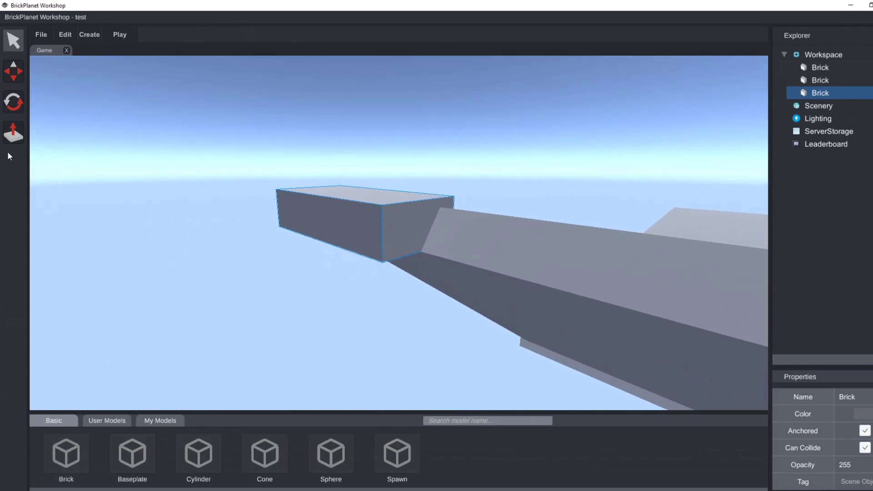
# - Scale the third brick into a flat platform spanning the upper edge of the slope
pyautogui.click(14, 133)
pyautogui.moveTo(312, 215); pyautogui.dragTo(479, 304)
pyautogui.click(480, 303)
pyautogui.moveTo(480, 304); pyautogui.dragTo(299, 267, button='right')
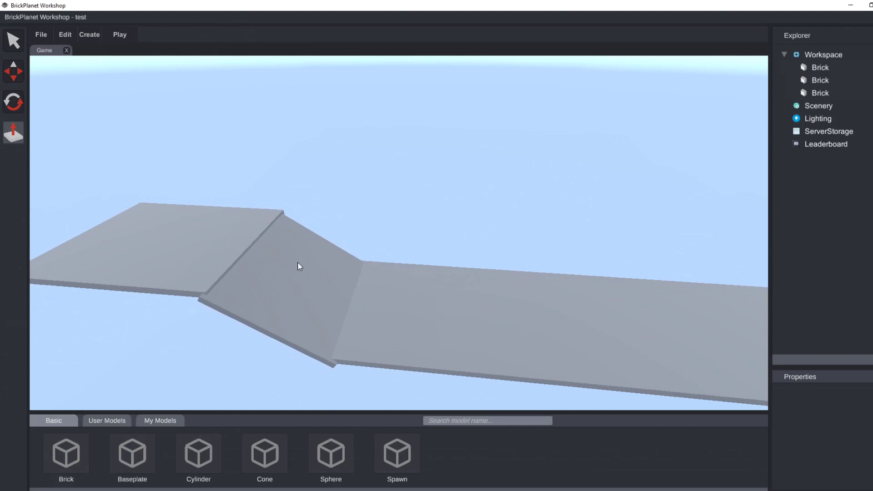
# - Widen the long flat brick at the foot of the slope into a broad platform
pyautogui.press('w')
pyautogui.moveTo(298, 266); pyautogui.dragTo(71, 200, button='right')
pyautogui.click(13, 104)
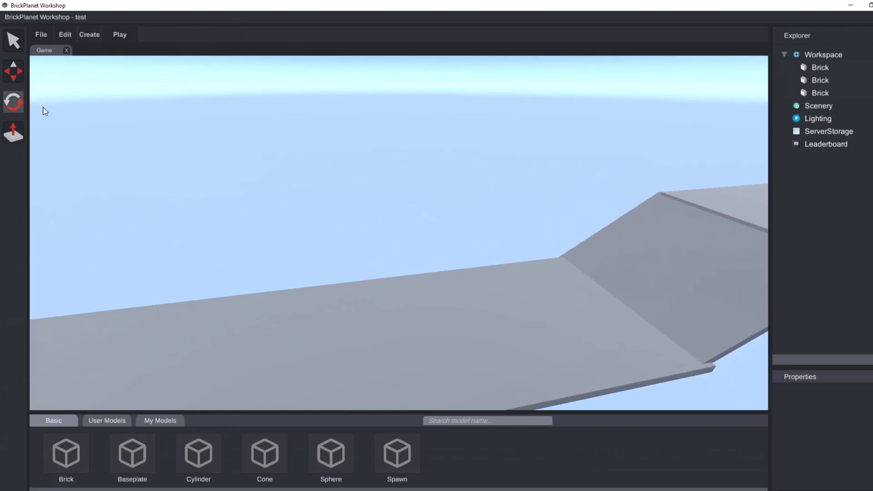
pyautogui.click(10, 133)
pyautogui.click(335, 273)
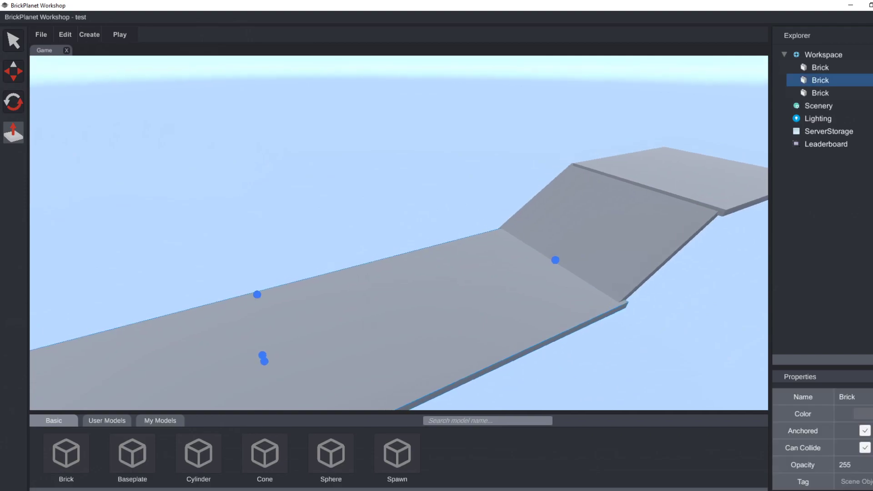
pyautogui.moveTo(347, 270); pyautogui.dragTo(394, 261)
pyautogui.scroll(1, 394, 260)
pyautogui.moveTo(394, 260); pyautogui.dragTo(393, 295, button='right')
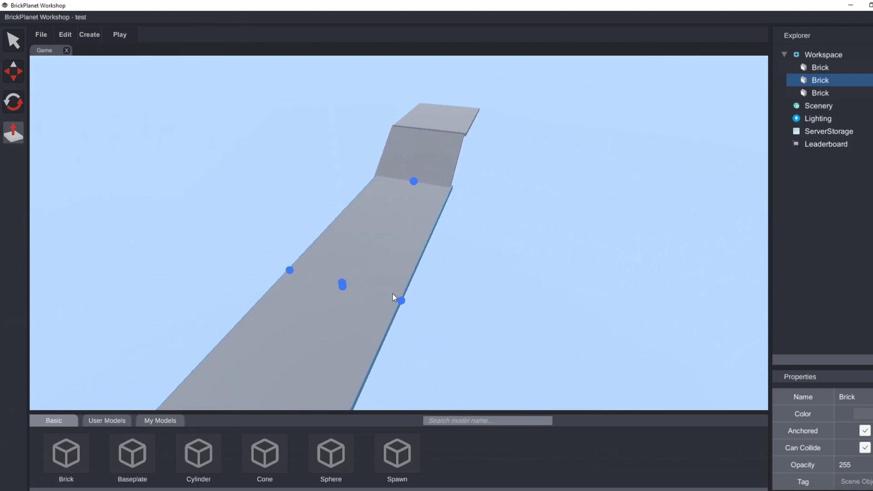
pyautogui.moveTo(401, 300); pyautogui.dragTo(682, 304)
# - Add a cylinder beside the broad platform and scale it into a tall, thick pillar
pyautogui.moveTo(290, 272); pyautogui.dragTo(293, 168, button='right')
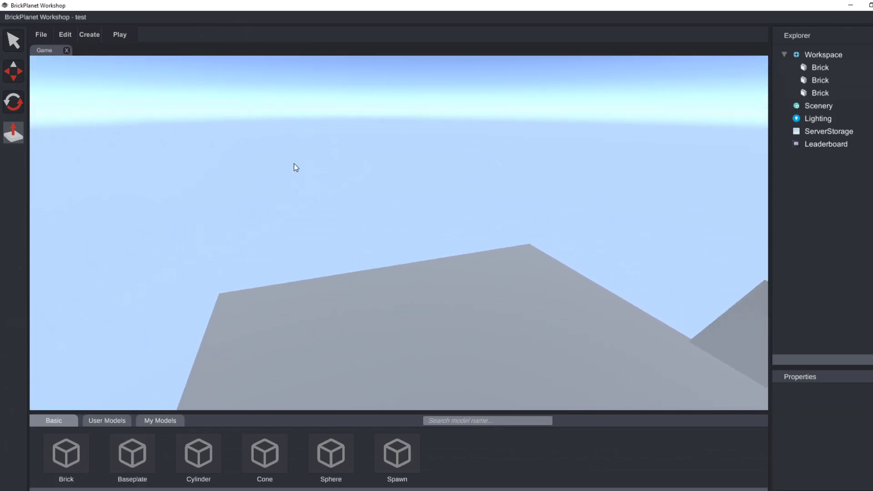
pyautogui.click(198, 454)
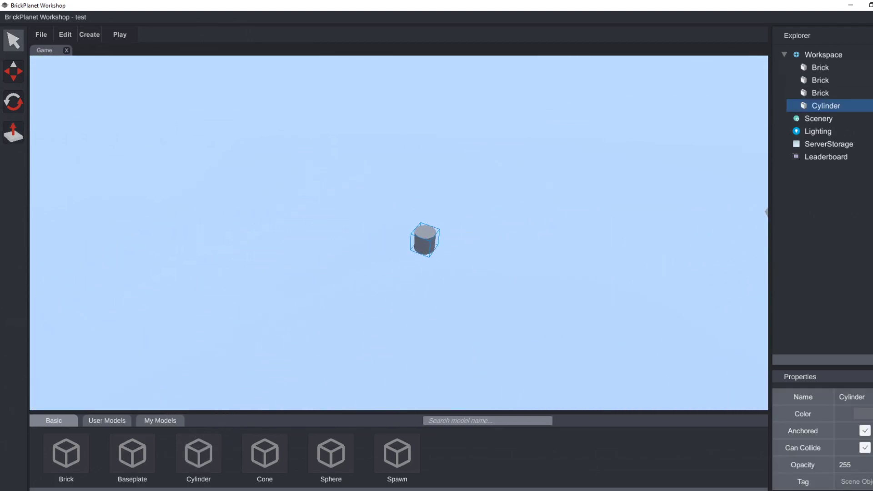
pyautogui.click(13, 132)
pyautogui.moveTo(446, 227); pyautogui.dragTo(415, 260)
pyautogui.moveTo(406, 310); pyautogui.dragTo(429, 287, button='right')
pyautogui.moveTo(464, 207); pyautogui.dragTo(465, 245)
pyautogui.moveTo(471, 147); pyautogui.dragTo(431, 82)
pyautogui.moveTo(431, 82); pyautogui.dragTo(376, 127, button='right')
pyautogui.moveTo(356, 172); pyautogui.dragTo(331, 143, button='right')
pyautogui.click(13, 41)
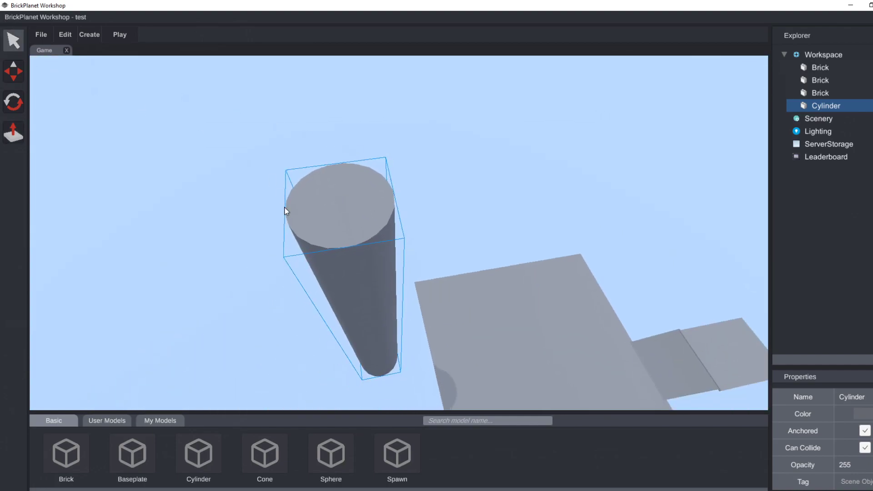
pyautogui.moveTo(287, 209); pyautogui.dragTo(552, 171)
pyautogui.moveTo(551, 172); pyautogui.dragTo(494, 216, button='right')
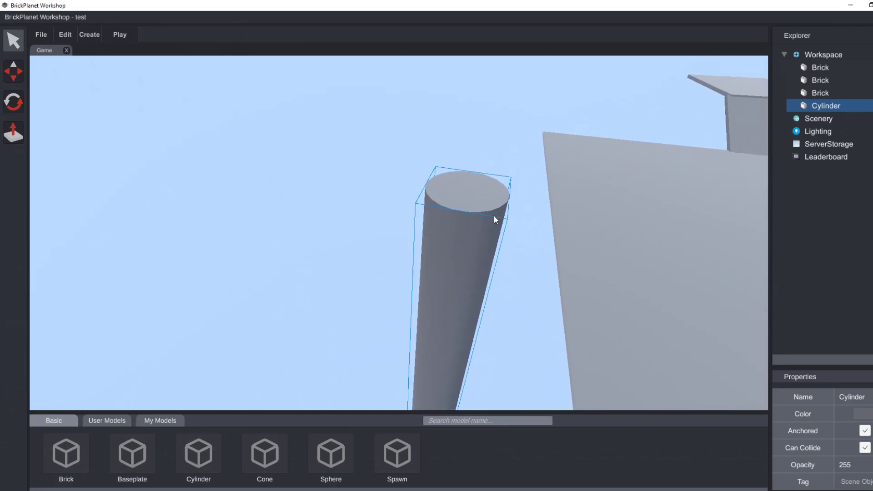
# - Duplicate the pillar and move the copy outward, leaving a gap between the two pillars
pyautogui.click(64, 35)
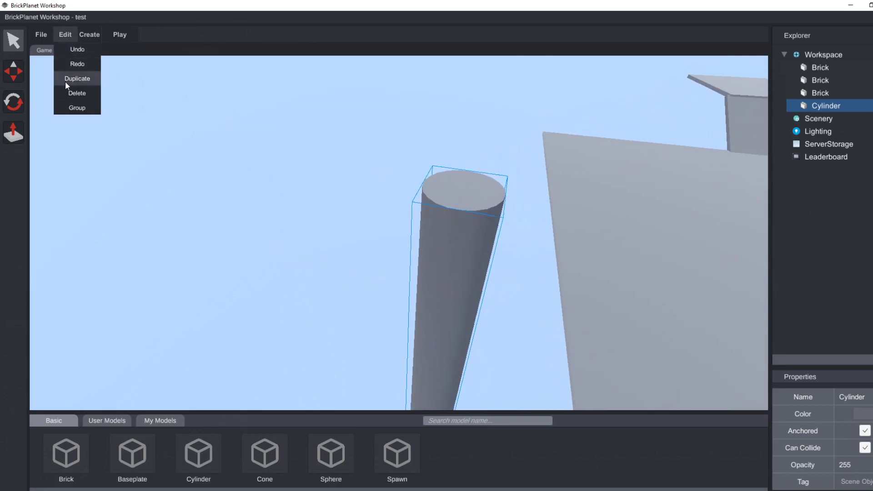
pyautogui.click(51, 58)
pyautogui.click(64, 35)
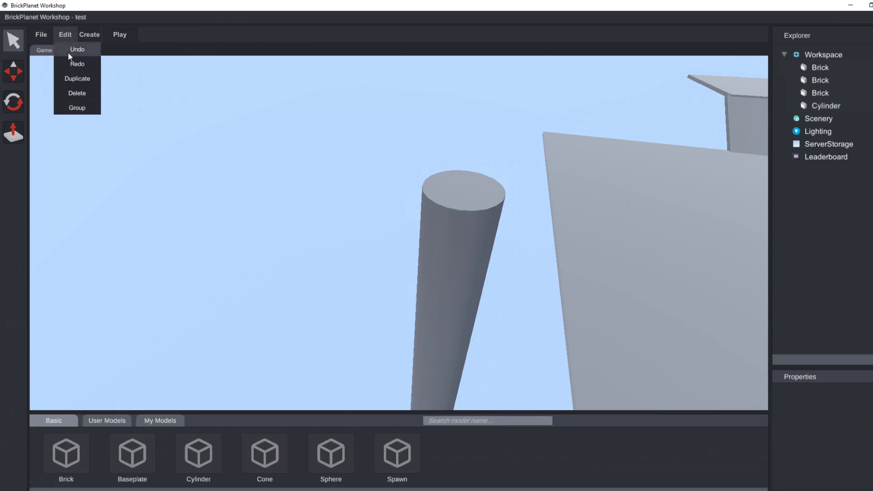
pyautogui.click(67, 80)
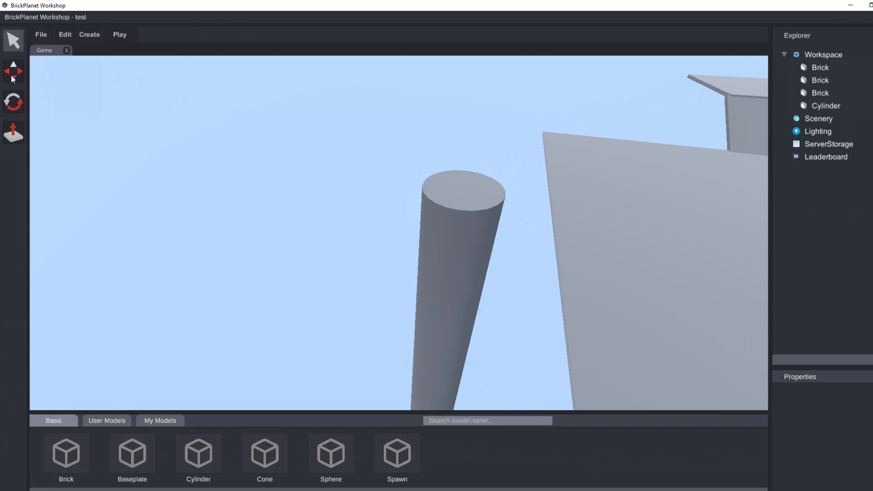
pyautogui.click(13, 73)
pyautogui.click(438, 217)
pyautogui.moveTo(438, 216); pyautogui.dragTo(228, 89, button='right')
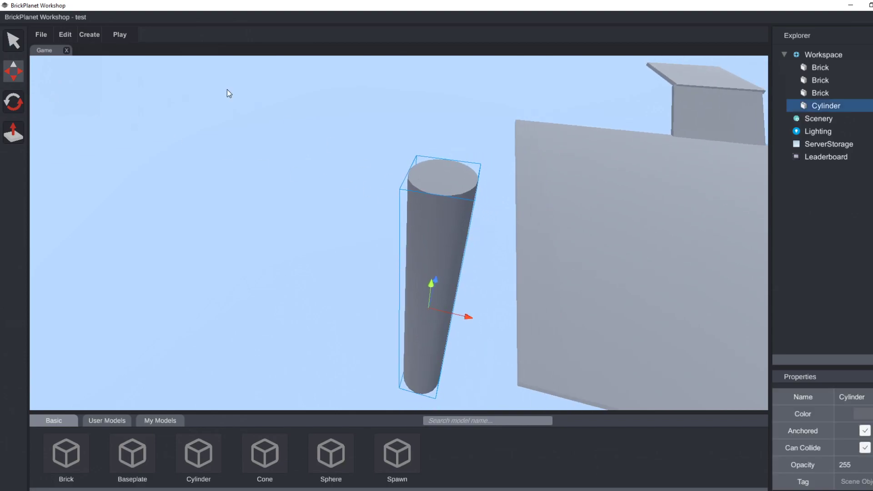
pyautogui.click(72, 37)
pyautogui.click(70, 81)
pyautogui.moveTo(468, 319); pyautogui.dragTo(369, 294)
# - Duplicate the outer pillar and move the copy into the gap between the two existing pillars
pyautogui.click(58, 34)
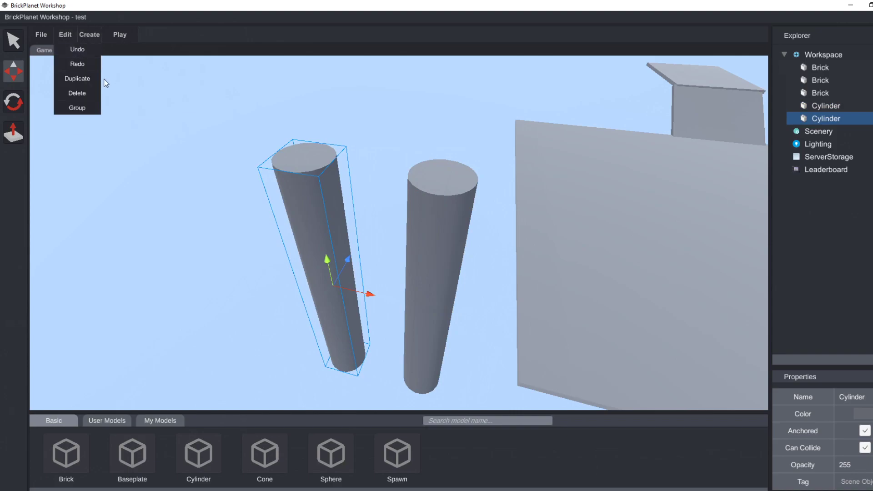
pyautogui.click(69, 78)
pyautogui.moveTo(381, 302); pyautogui.dragTo(412, 303)
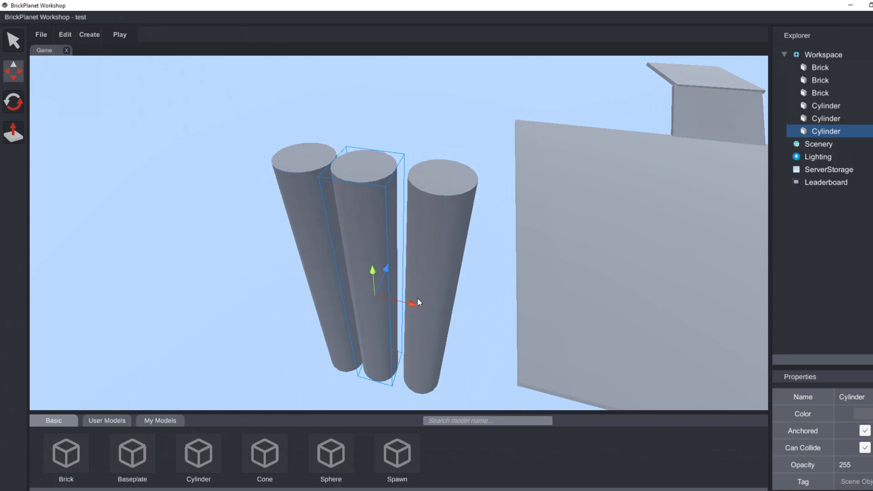
# - Try out a baseplate and a small cylinder on the broad platform, and delete both
pyautogui.moveTo(418, 299); pyautogui.dragTo(318, 273, button='right')
pyautogui.click(292, 253)
pyautogui.moveTo(367, 315); pyautogui.dragTo(220, 225, button='right')
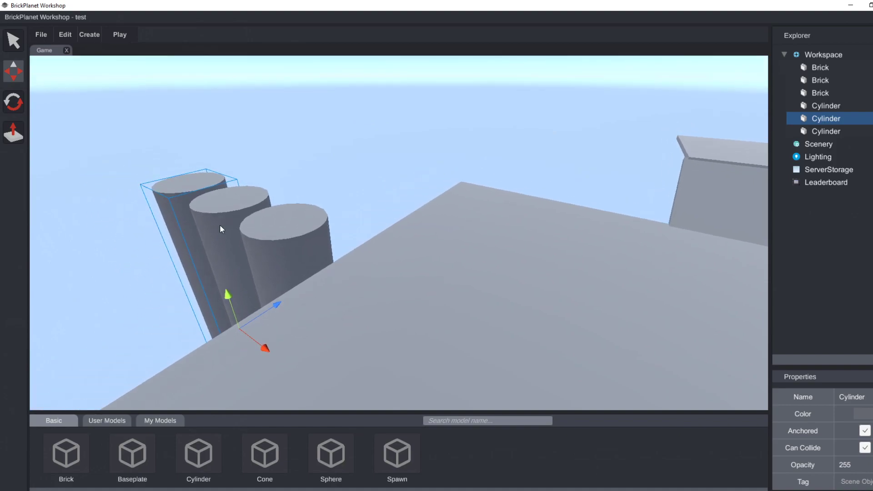
pyautogui.moveTo(428, 261); pyautogui.dragTo(416, 262)
pyautogui.moveTo(416, 262); pyautogui.dragTo(653, 249, button='right')
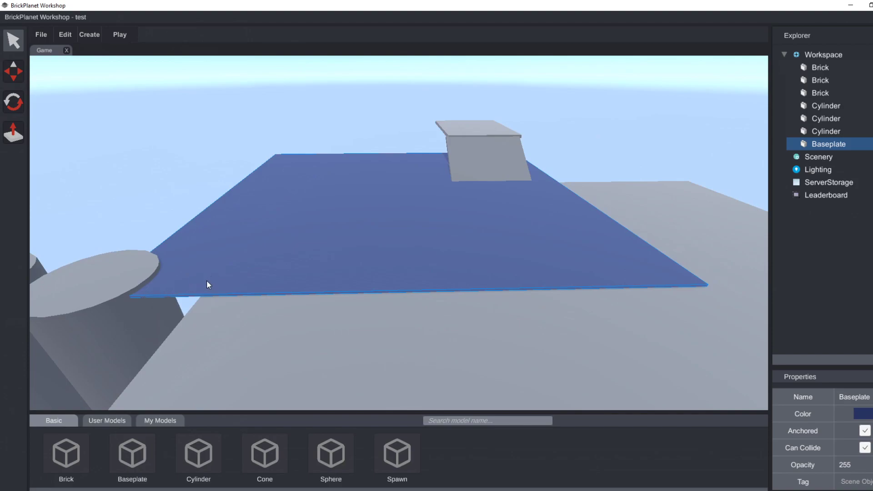
pyautogui.press('Delete')
pyautogui.moveTo(197, 446); pyautogui.dragTo(326, 349)
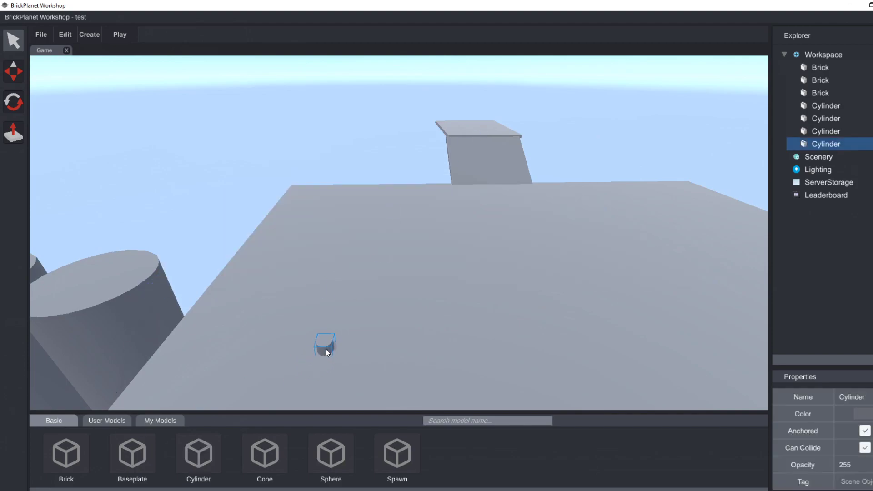
pyautogui.press('Delete')
# - Try out a cone scaled into a large spire near the three pillars, and delete it
pyautogui.moveTo(265, 453); pyautogui.dragTo(348, 354)
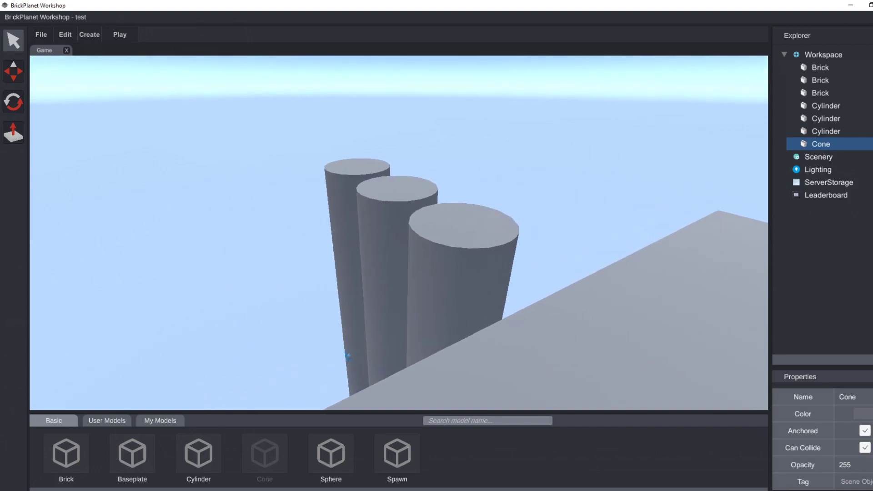
pyautogui.click(14, 132)
pyautogui.moveTo(353, 334); pyautogui.dragTo(405, 109)
pyautogui.moveTo(404, 212); pyautogui.dragTo(488, 305)
pyautogui.moveTo(441, 164); pyautogui.dragTo(521, 253, button='right')
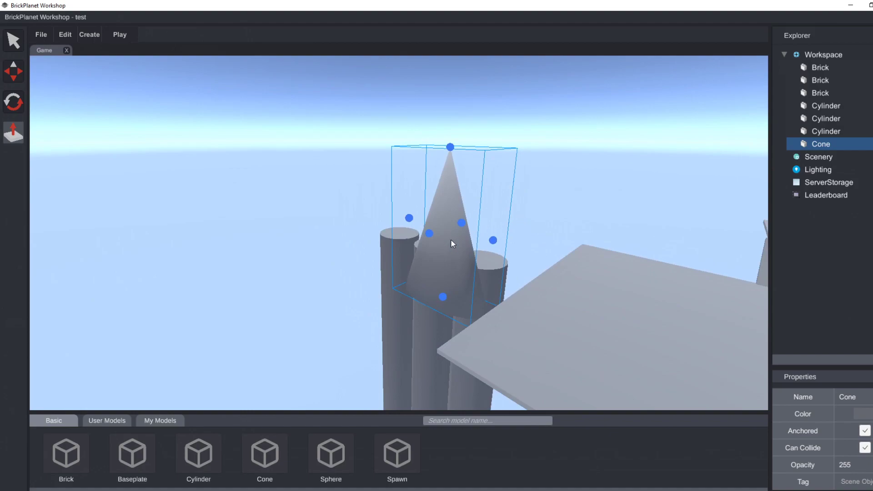
pyautogui.press('Delete')
# - Add a sphere on the broad platform, scaled up into a large ball with Anchored turned off
pyautogui.moveTo(351, 350); pyautogui.dragTo(337, 355, button='right')
pyautogui.moveTo(336, 468); pyautogui.dragTo(487, 308)
pyautogui.press('f')
pyautogui.click(13, 133)
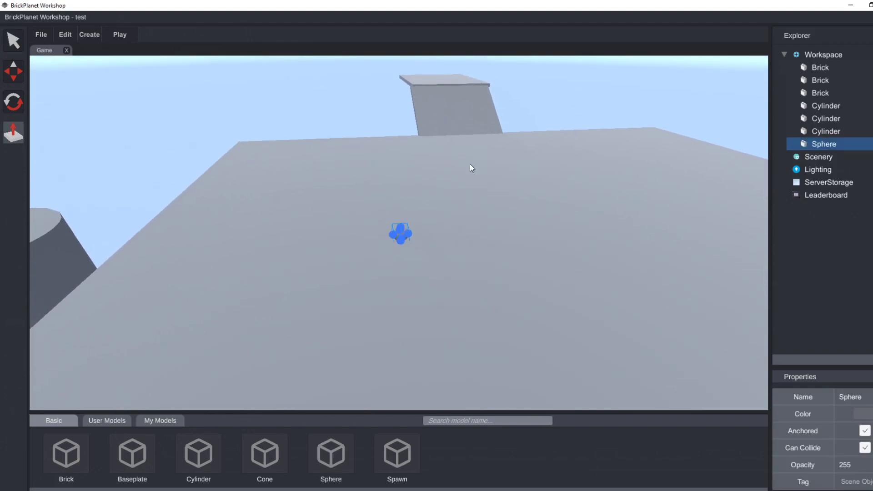
pyautogui.moveTo(396, 228); pyautogui.dragTo(405, 159)
pyautogui.press('f')
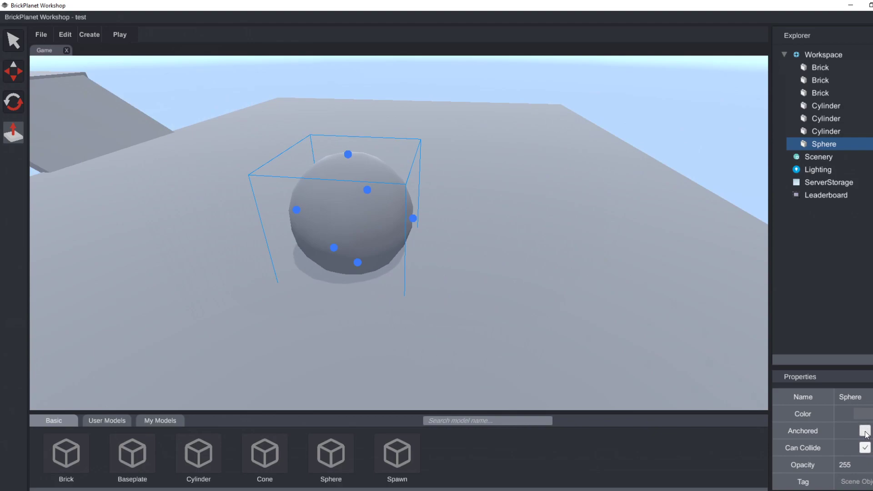
# - Move the sphere across the broad platform, and toggle its Can Collide setting off and back on
pyautogui.scroll(2, 539, 352)
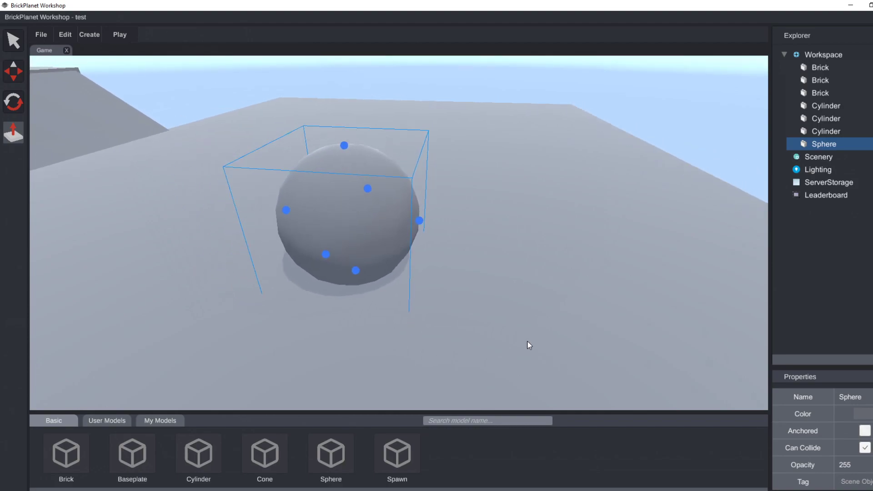
pyautogui.click(14, 72)
pyautogui.moveTo(313, 214); pyautogui.dragTo(488, 234)
pyautogui.moveTo(487, 233); pyautogui.dragTo(376, 183, button='right')
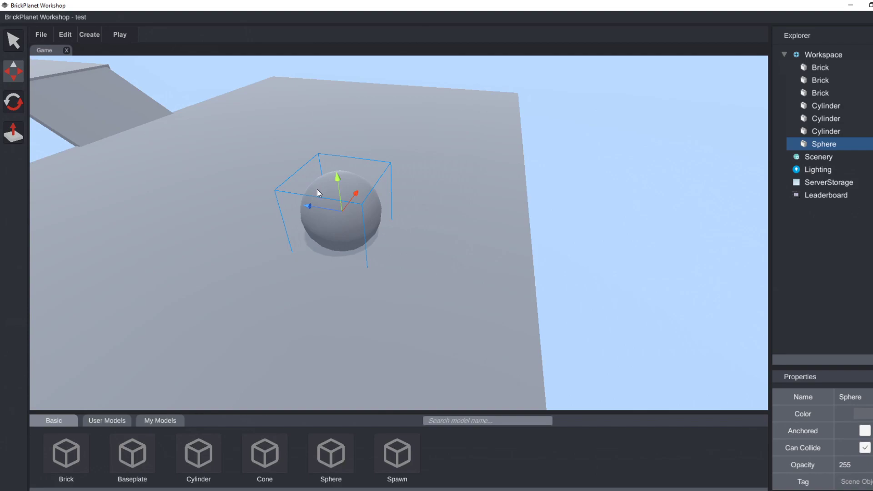
pyautogui.click(865, 449)
pyautogui.click(866, 449)
# - Place a spawn pad on the broad platform in front of the sphere
pyautogui.moveTo(536, 138); pyautogui.dragTo(466, 164, button='right')
pyautogui.moveTo(246, 169); pyautogui.dragTo(314, 173, button='right')
pyautogui.moveTo(418, 455); pyautogui.dragTo(279, 351)
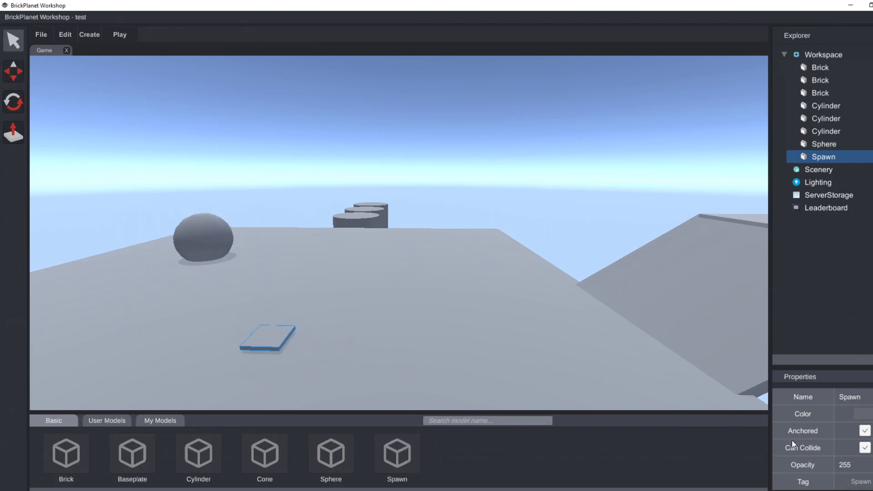
# - Examine the Tag options of the spawn pad and of the sphere
pyautogui.click(862, 482)
pyautogui.click(862, 482)
pyautogui.click(862, 482)
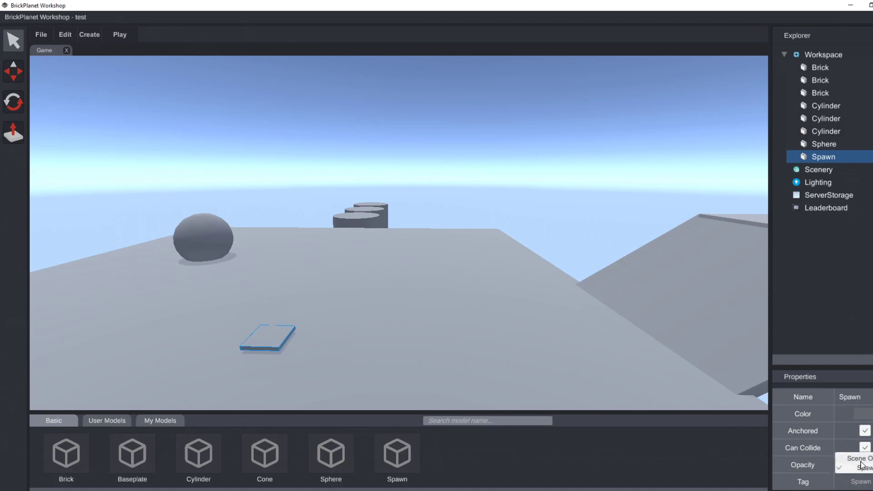
pyautogui.click(821, 143)
pyautogui.click(855, 482)
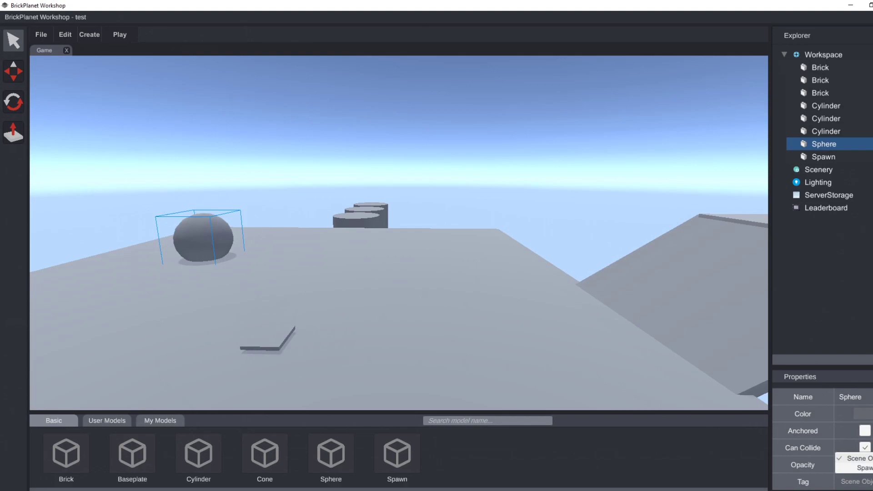
pyautogui.click(870, 473)
pyautogui.click(870, 473)
# - Compare the properties of the sphere and the spawn pad, keeping the sphere's Tag as Scene Object
pyautogui.click(831, 144)
pyautogui.click(832, 156)
pyautogui.click(834, 144)
pyautogui.click(836, 156)
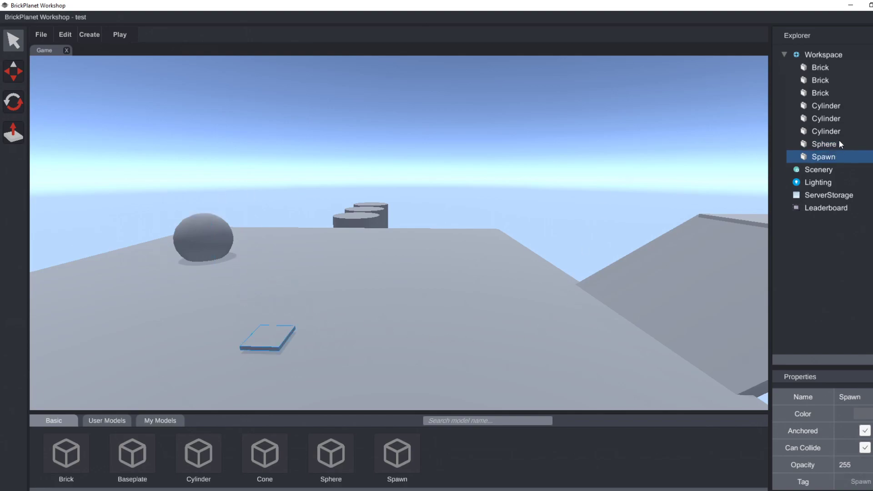
pyautogui.click(865, 448)
pyautogui.click(863, 426)
pyautogui.click(820, 144)
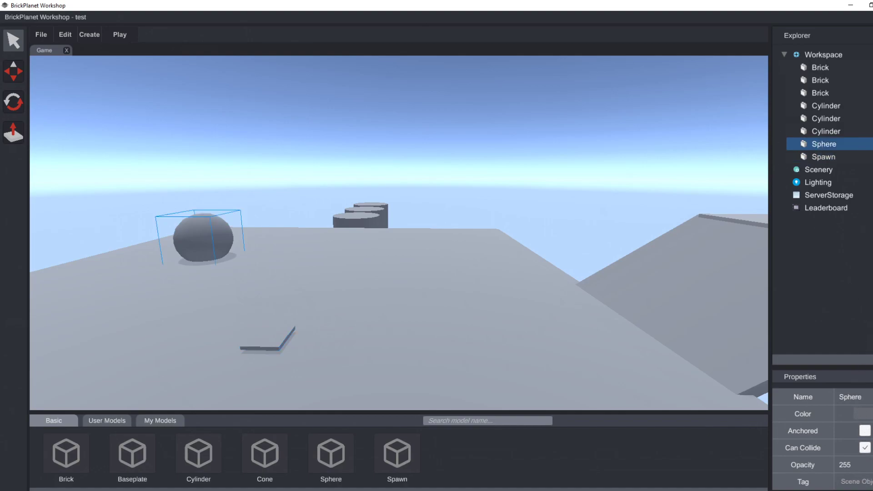
pyautogui.click(858, 485)
pyautogui.click(855, 459)
pyautogui.click(823, 157)
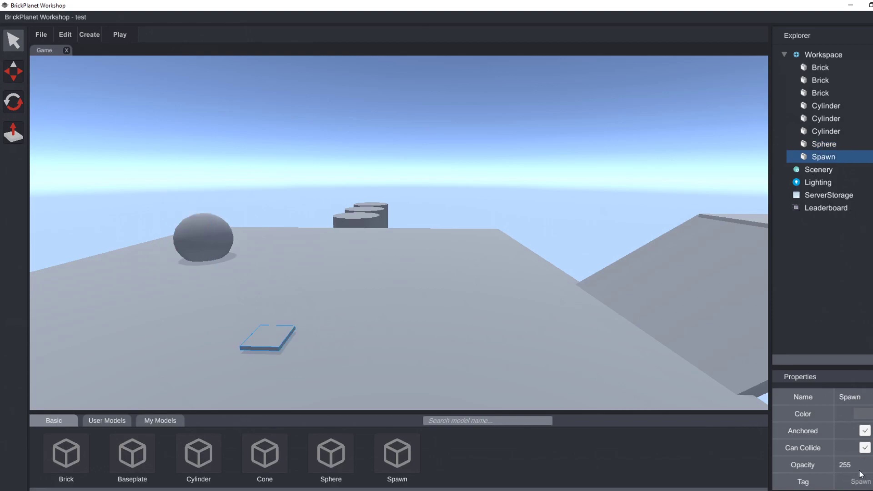
# - View the dialogs for saving the place and loading a local save, and close both without saving or loading
pyautogui.moveTo(407, 364)
pyautogui.mouseDown(button='right')
pyautogui.moveTo(373, 364)
pyautogui.moveTo(436, 359)
pyautogui.moveTo(393, 359)
pyautogui.mouseUp(button='right')
pyautogui.moveTo(273, 318); pyautogui.dragTo(275, 365, button='right')
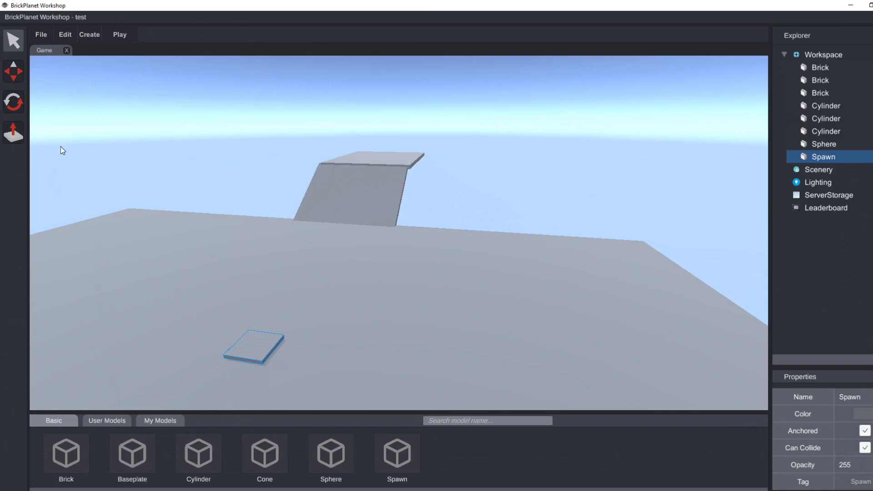
pyautogui.click(45, 38)
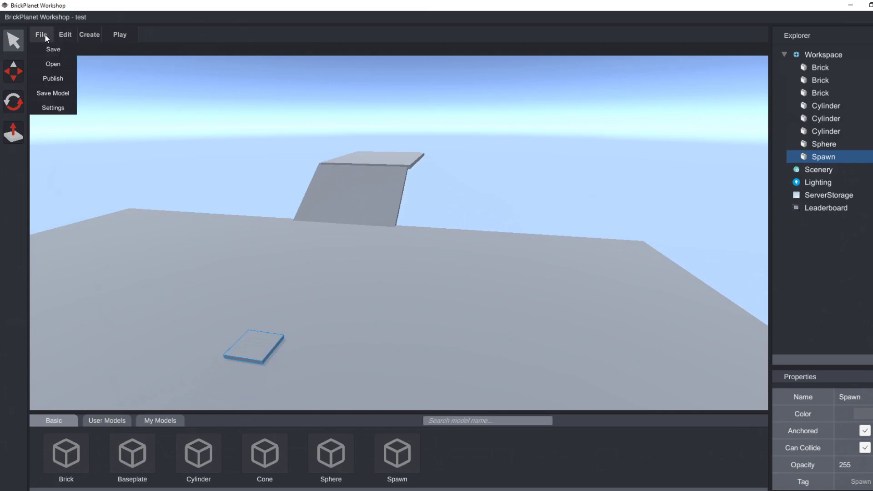
pyautogui.click(42, 49)
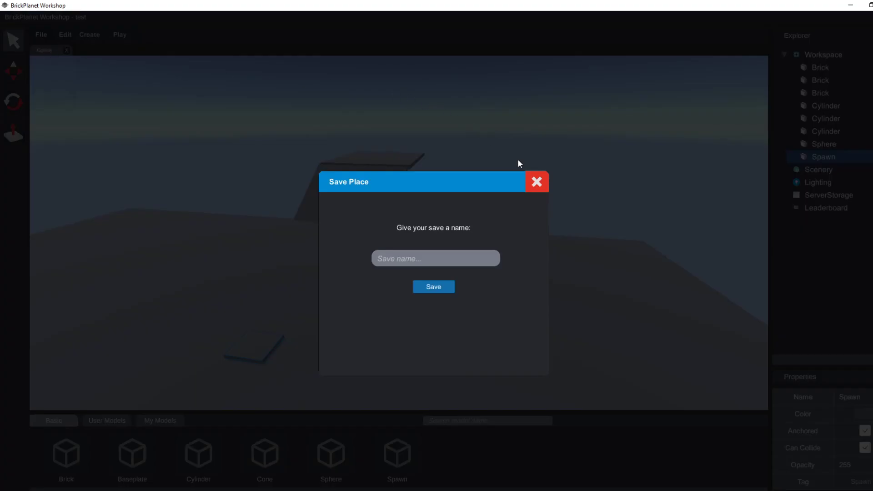
pyautogui.click(536, 182)
pyautogui.click(41, 35)
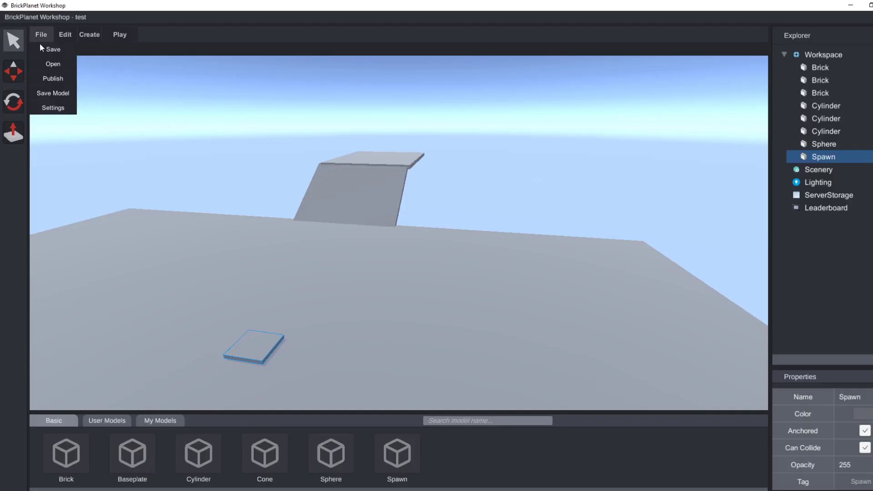
pyautogui.click(60, 66)
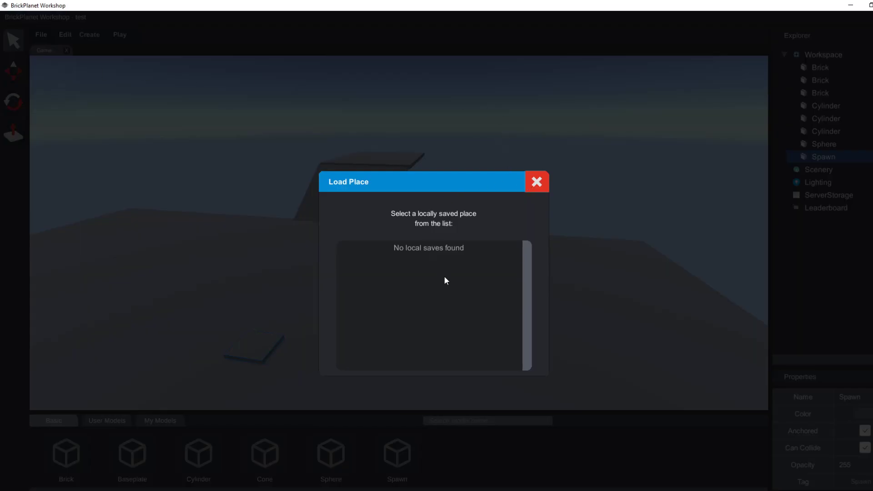
pyautogui.click(536, 181)
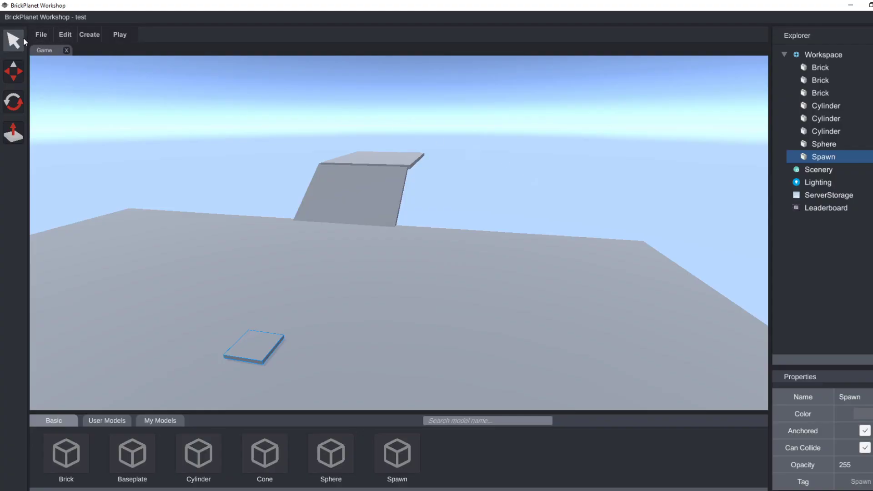
# - View the confirmation for publishing the place, and close it without publishing
pyautogui.click(65, 34)
pyautogui.click(46, 39)
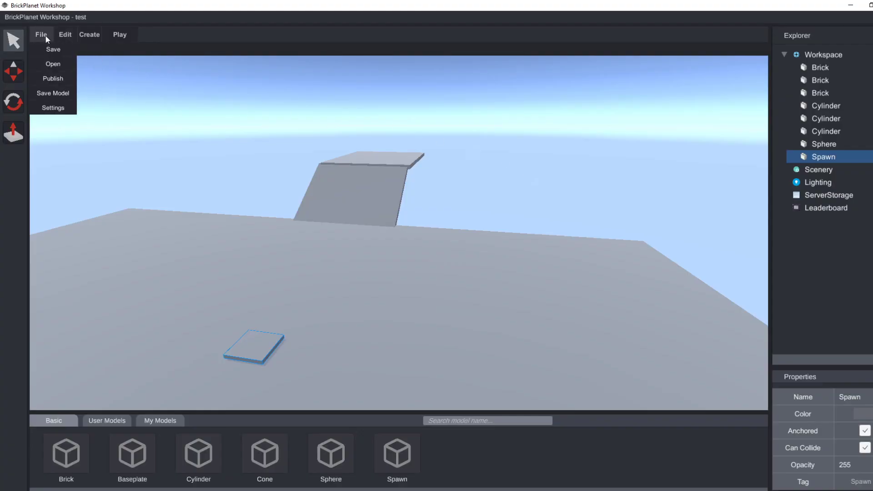
pyautogui.click(56, 79)
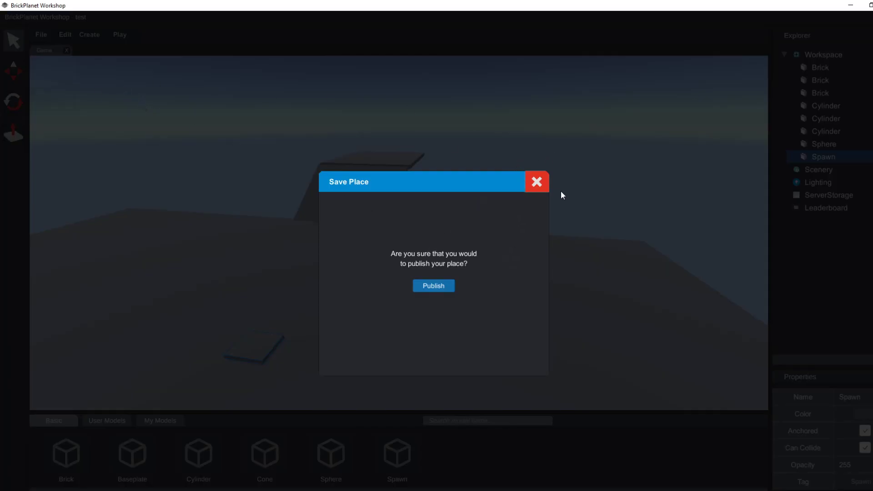
pyautogui.click(537, 181)
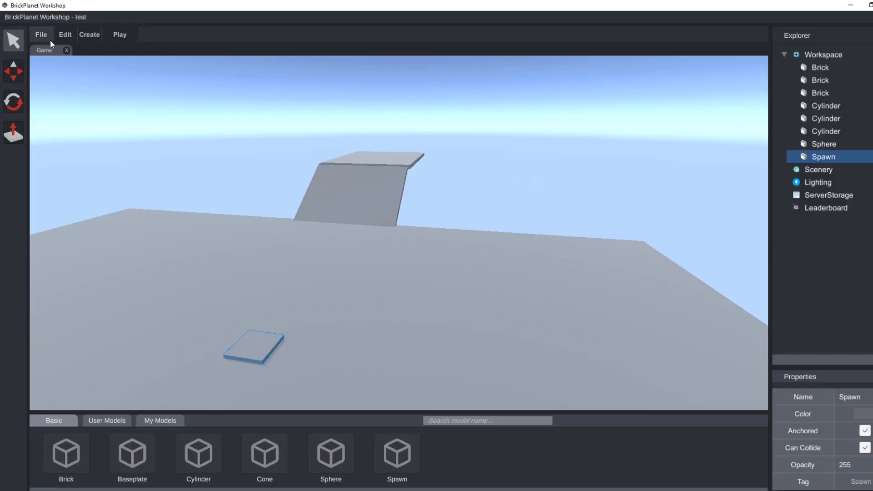
# - View the Save Model dialog and its option to create a new model, and close it without saving
pyautogui.click(50, 40)
pyautogui.click(57, 95)
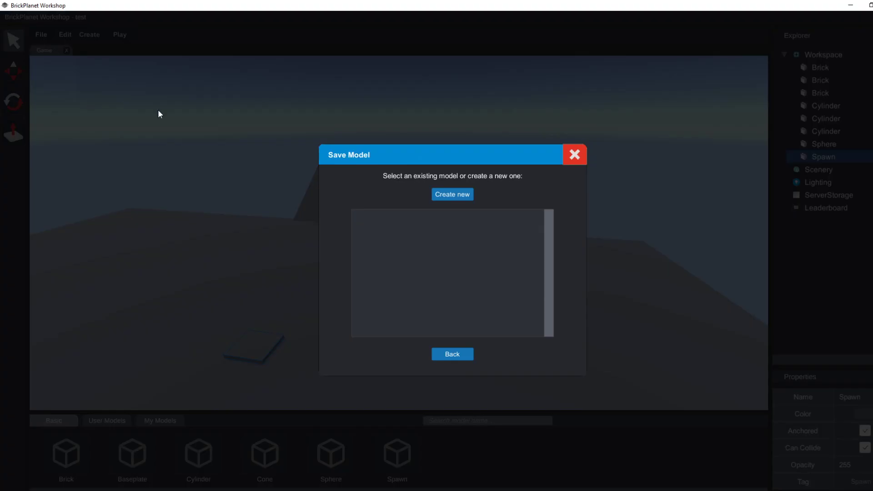
pyautogui.click(447, 194)
pyautogui.click(575, 155)
# - Open the settings and check the Quality Level options, keeping Ultra
pyautogui.click(57, 35)
pyautogui.click(41, 35)
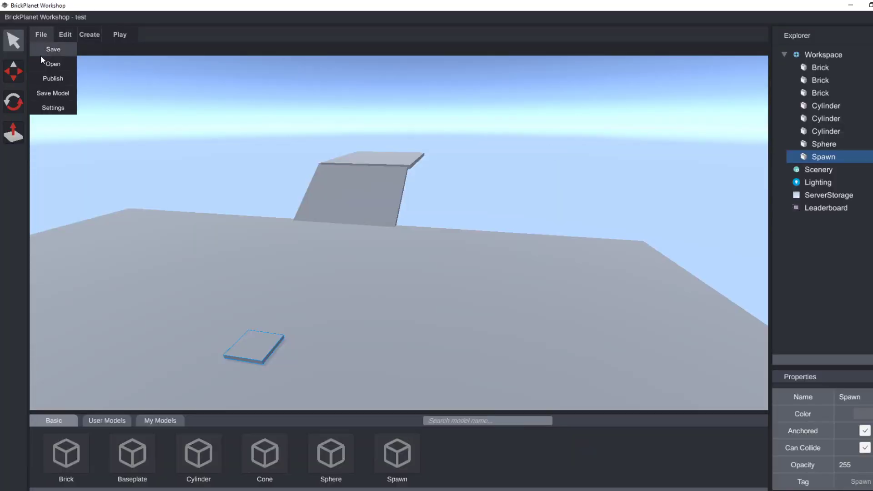
pyautogui.click(53, 108)
pyautogui.click(486, 214)
pyautogui.click(485, 215)
pyautogui.click(485, 214)
pyautogui.click(484, 215)
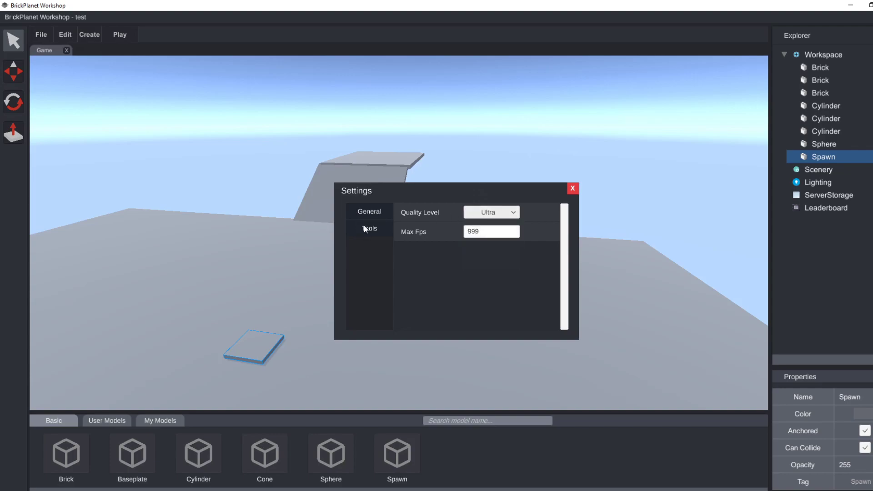
# - Compare the General settings with the Tools settings for move increment, rotate snap and scale snap, and close the settings unchanged
pyautogui.click(365, 230)
pyautogui.click(362, 217)
pyautogui.click(376, 233)
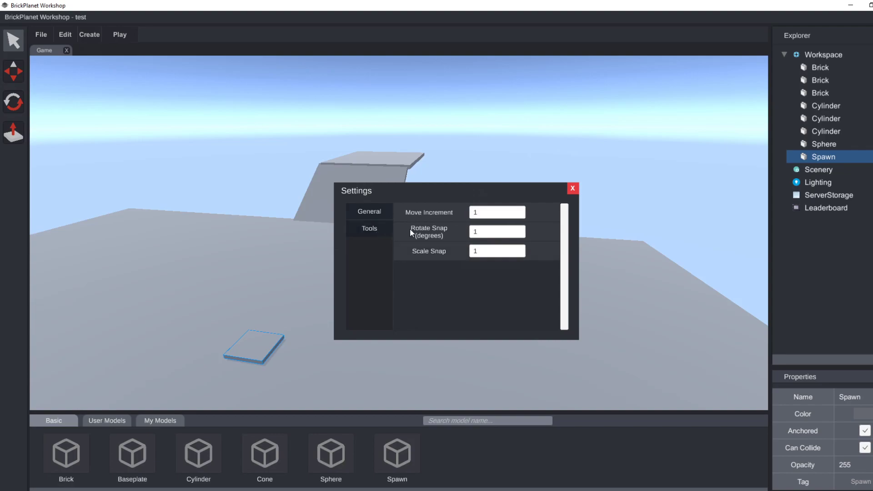
pyautogui.click(373, 212)
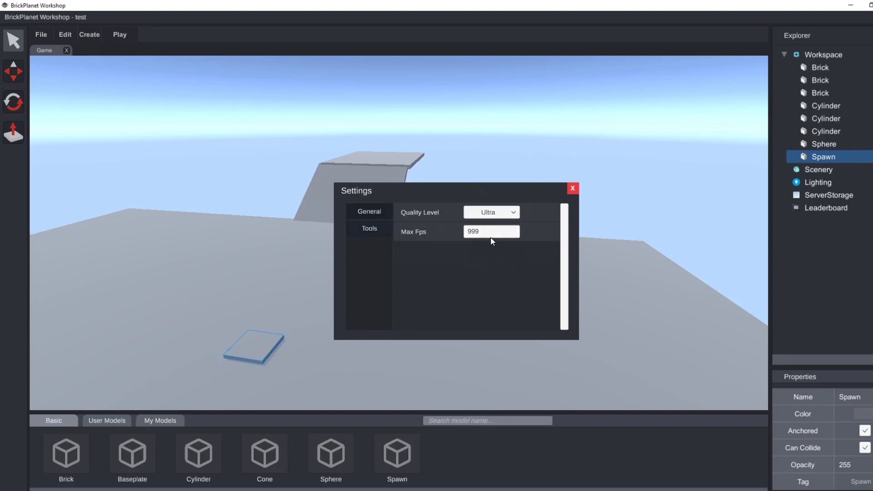
pyautogui.click(382, 227)
pyautogui.click(378, 216)
pyautogui.click(373, 229)
pyautogui.click(369, 209)
pyautogui.click(367, 228)
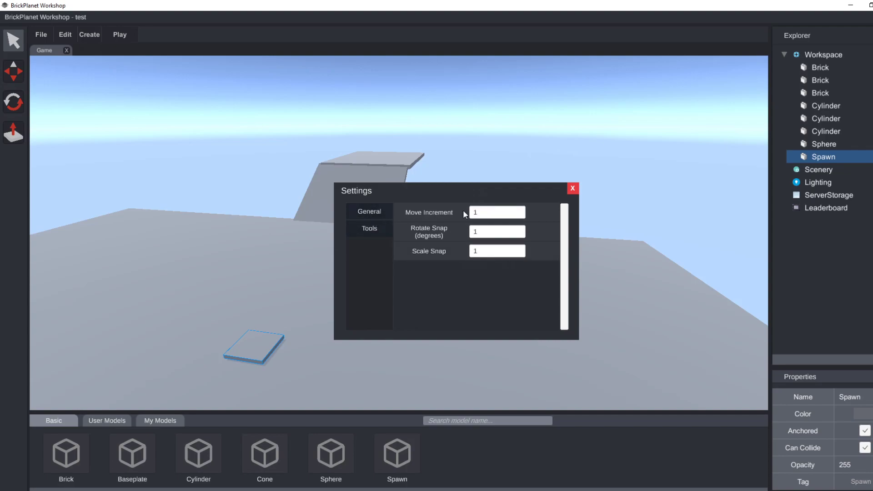
pyautogui.click(572, 188)
pyautogui.moveTo(573, 187); pyautogui.dragTo(386, 361, button='right')
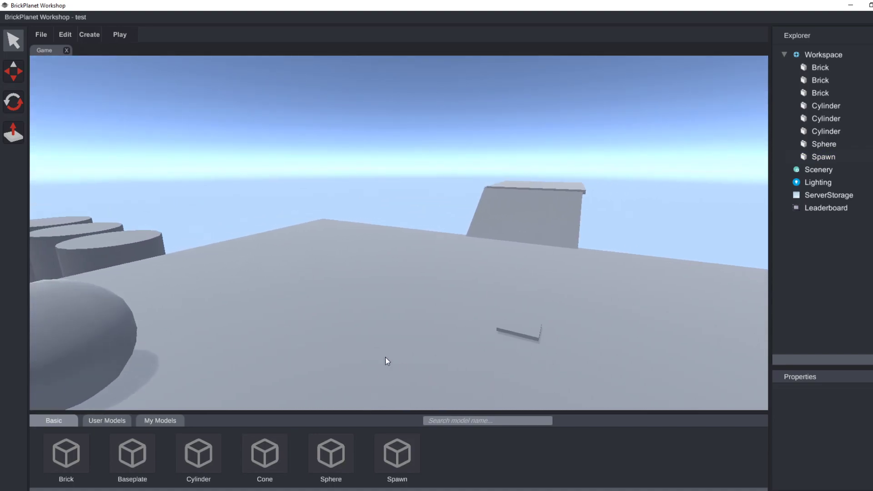
pyautogui.click(40, 34)
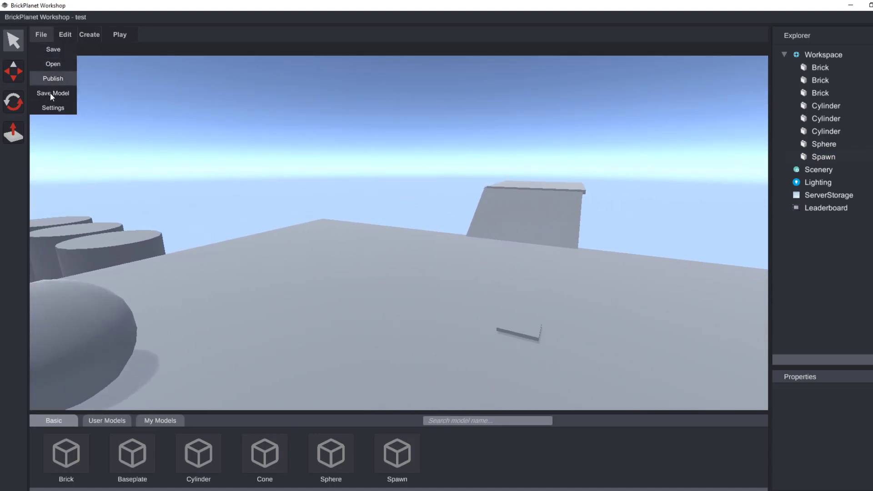
pyautogui.click(66, 34)
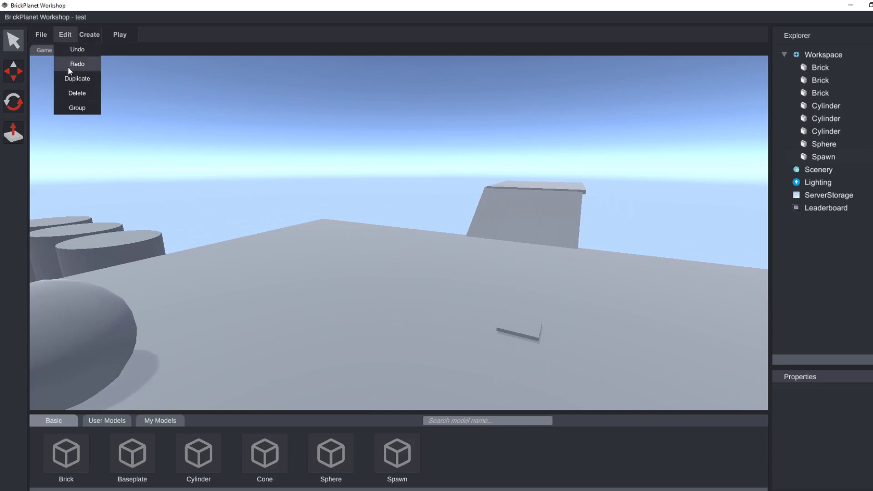
pyautogui.press('s')
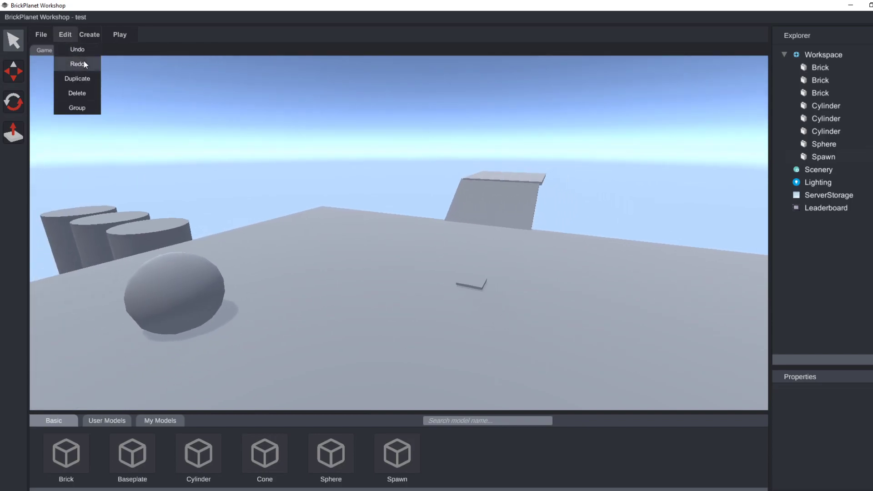
# - Place a brick on the baseplate between the sphere and the spawn pad, and try Undo and Redo on it
pyautogui.moveTo(80, 446); pyautogui.dragTo(396, 318)
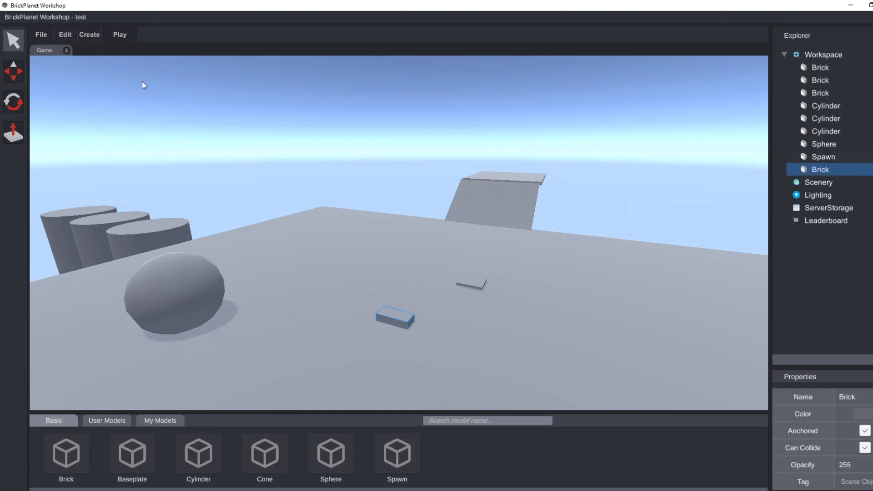
pyautogui.click(65, 34)
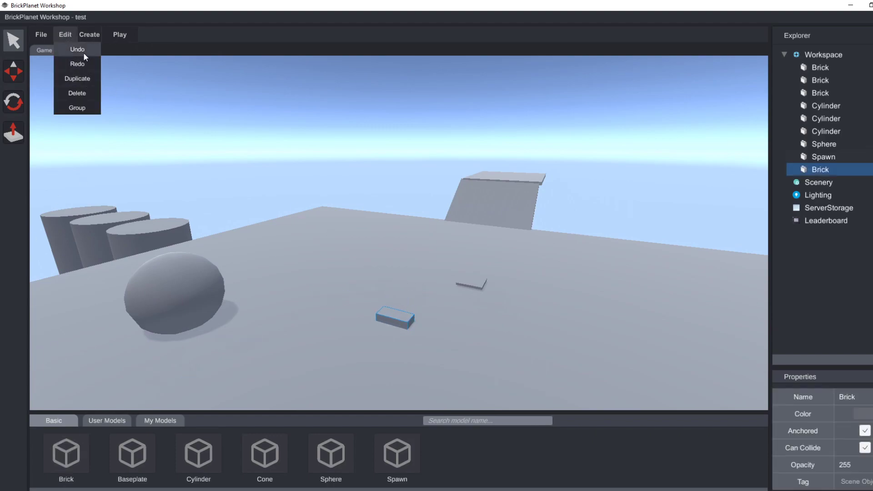
pyautogui.click(83, 52)
pyautogui.click(66, 34)
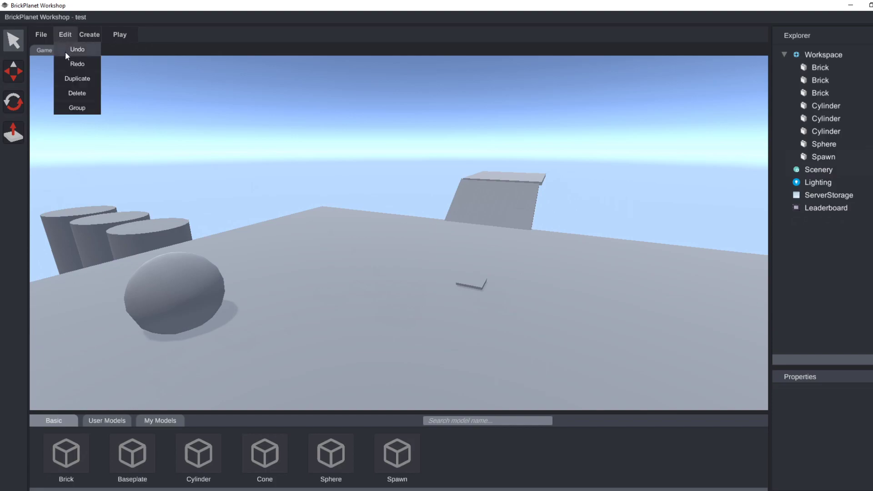
pyautogui.click(72, 64)
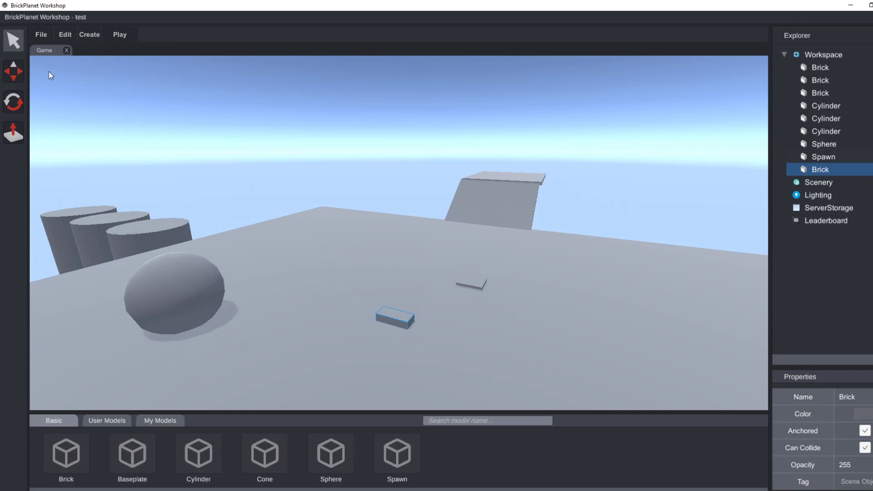
# - Delete the newly placed brick and undo the deletion
pyautogui.press('Delete')
pyautogui.click(70, 37)
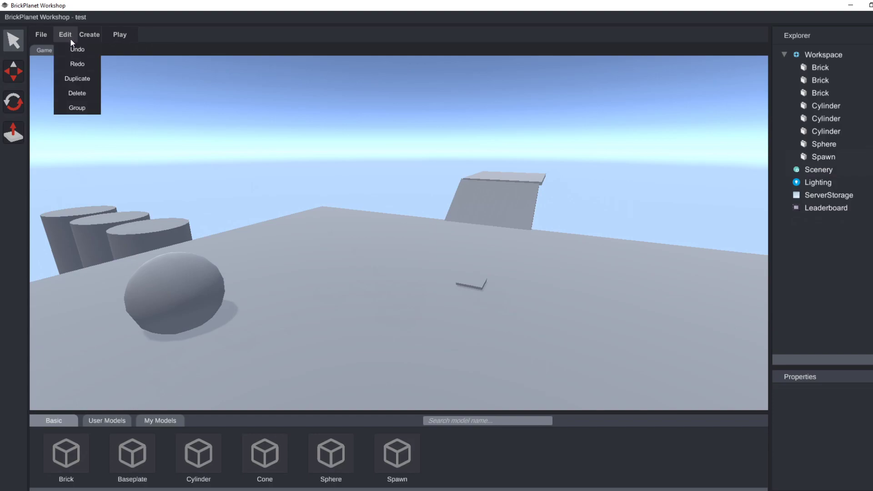
pyautogui.click(67, 33)
pyautogui.click(67, 37)
pyautogui.click(69, 47)
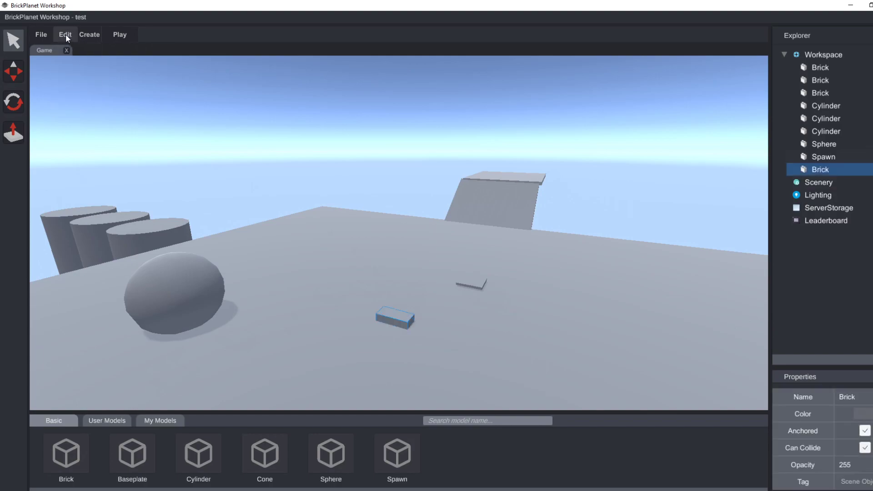
# - Remove the restored brick with the Delete command and bring it back with Undo
pyautogui.click(66, 34)
pyautogui.click(78, 93)
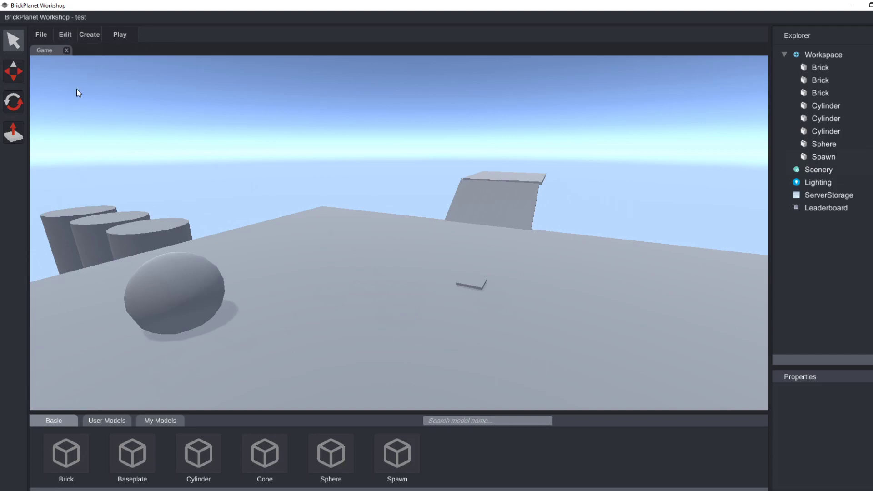
pyautogui.click(69, 35)
pyautogui.click(70, 50)
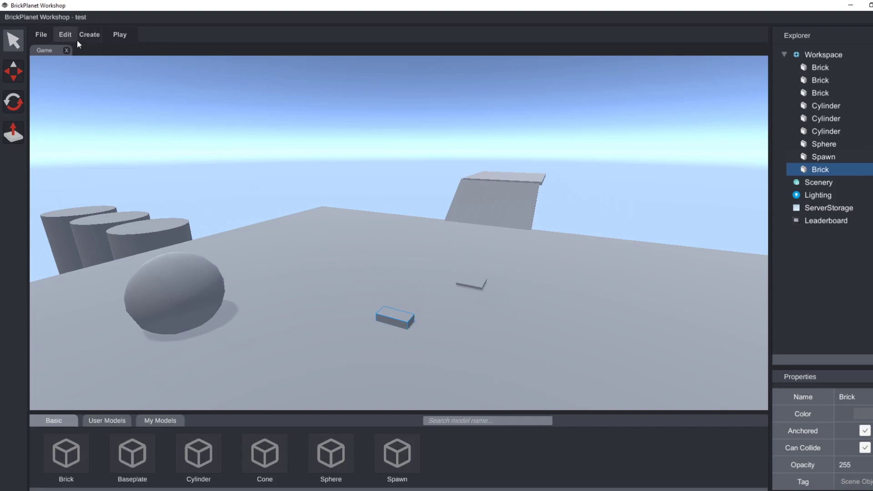
# - Duplicate the small brick, raise the copy above the original, and delete the copy
pyautogui.click(75, 39)
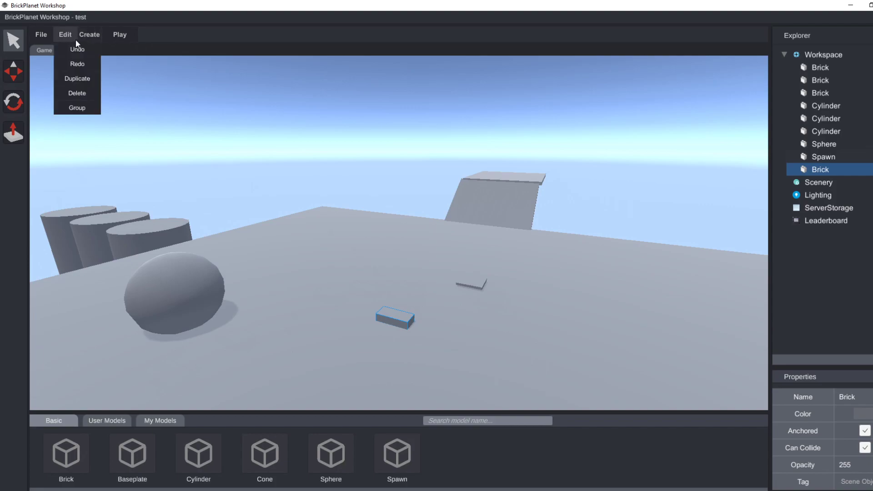
pyautogui.click(75, 80)
pyautogui.click(20, 71)
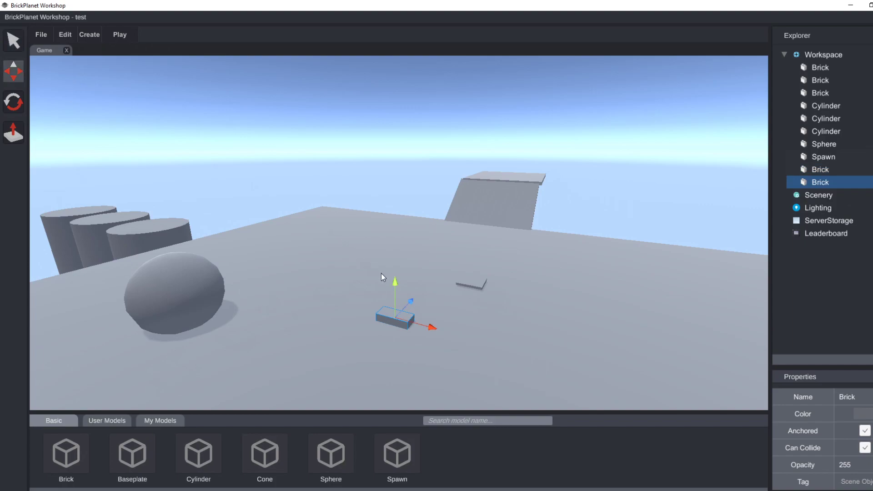
pyautogui.moveTo(397, 284); pyautogui.dragTo(394, 203)
pyautogui.press('Delete')
# - Delete the remaining small brick between the sphere and the spawn pad, and try Undo and Redo on the deletion
pyautogui.click(827, 172)
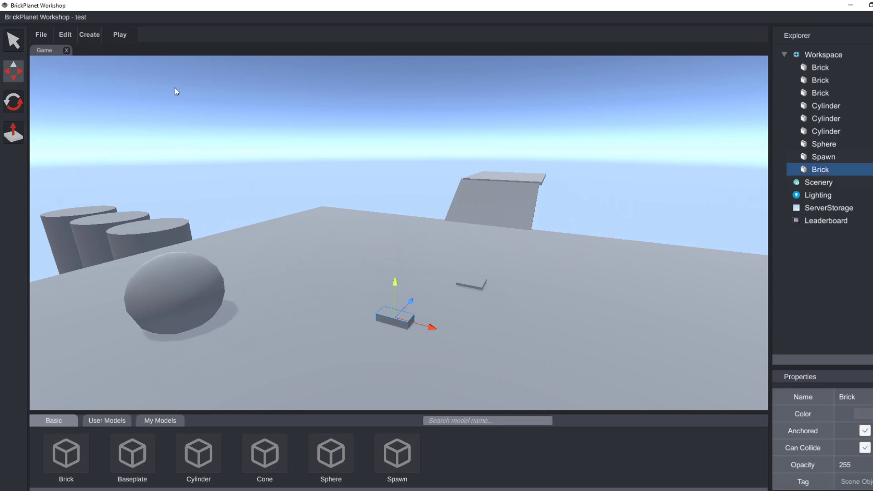
pyautogui.press('Delete')
pyautogui.click(69, 35)
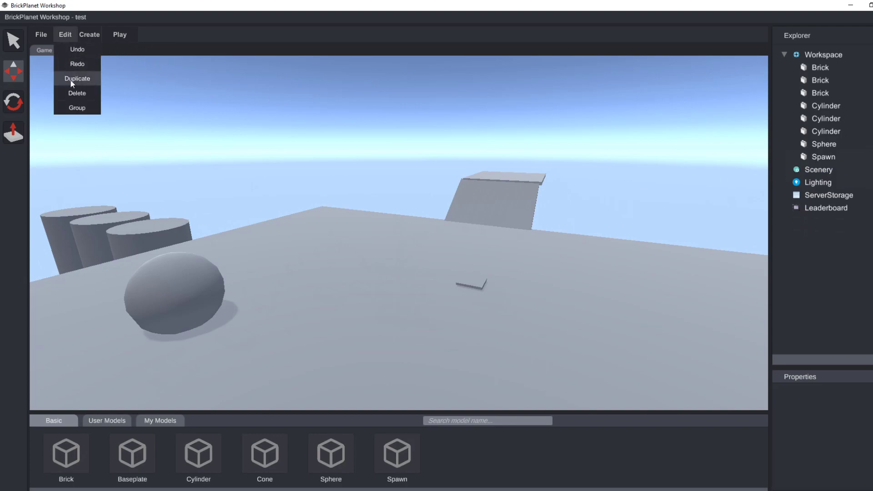
pyautogui.click(78, 52)
pyautogui.click(68, 38)
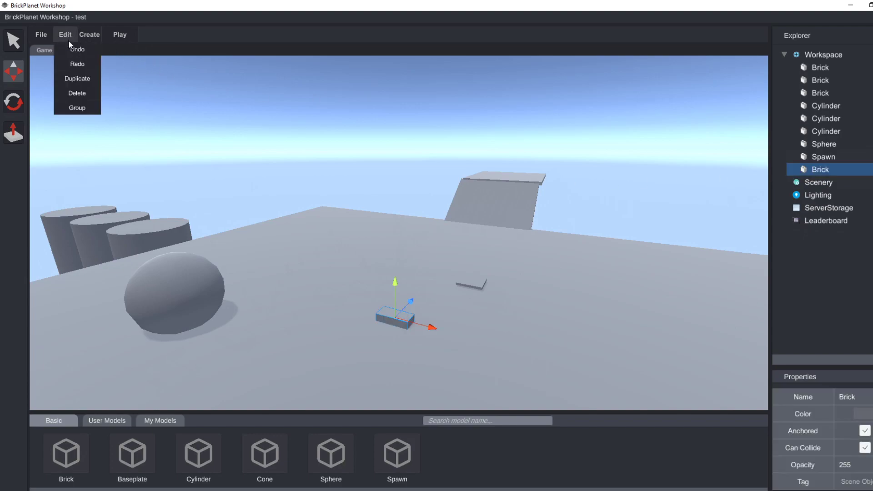
pyautogui.click(75, 66)
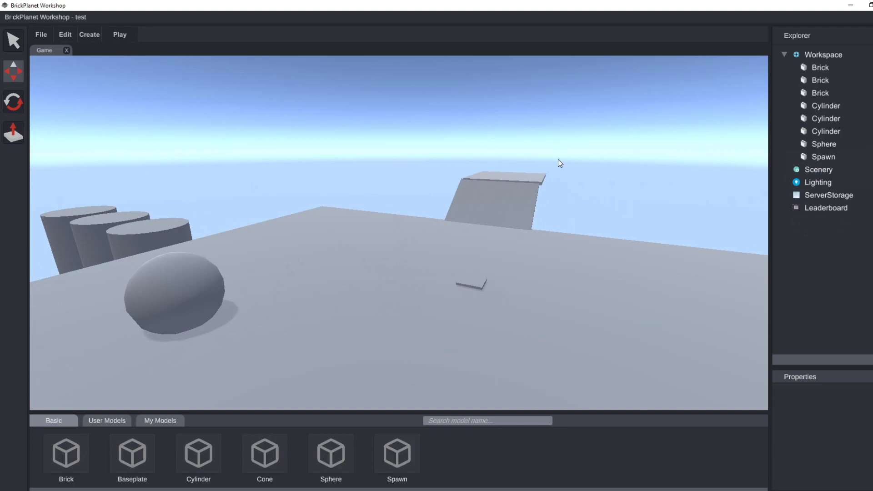
# - Space out the three cylinders by moving the one nearest the baseplate and the middle one toward the baseplate
pyautogui.moveTo(462, 165); pyautogui.dragTo(170, 99, button='right')
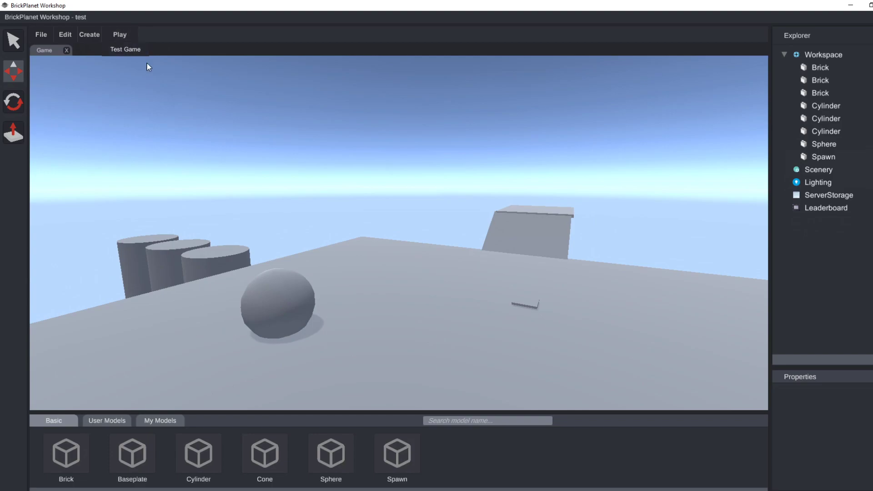
pyautogui.click(198, 73)
pyautogui.scroll(3, 199, 72)
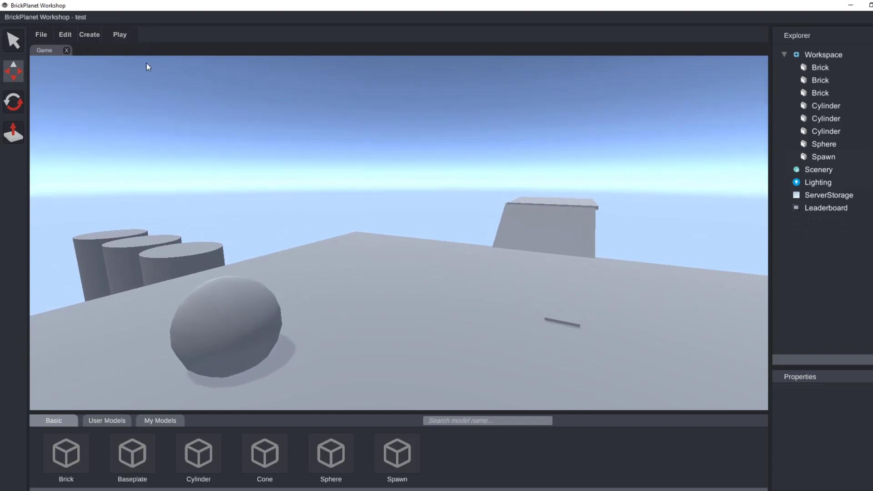
pyautogui.moveTo(199, 73); pyautogui.dragTo(156, 94, button='right')
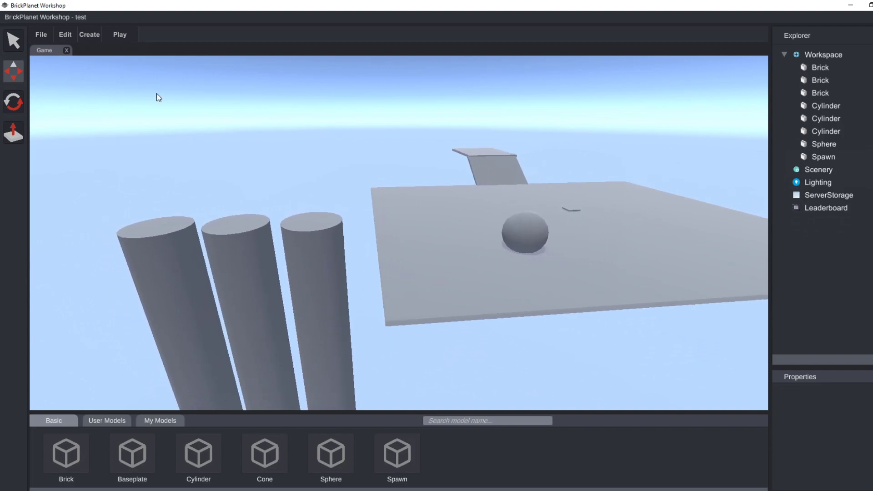
pyautogui.click(310, 268)
pyautogui.moveTo(381, 356); pyautogui.dragTo(402, 341)
pyautogui.click(272, 298)
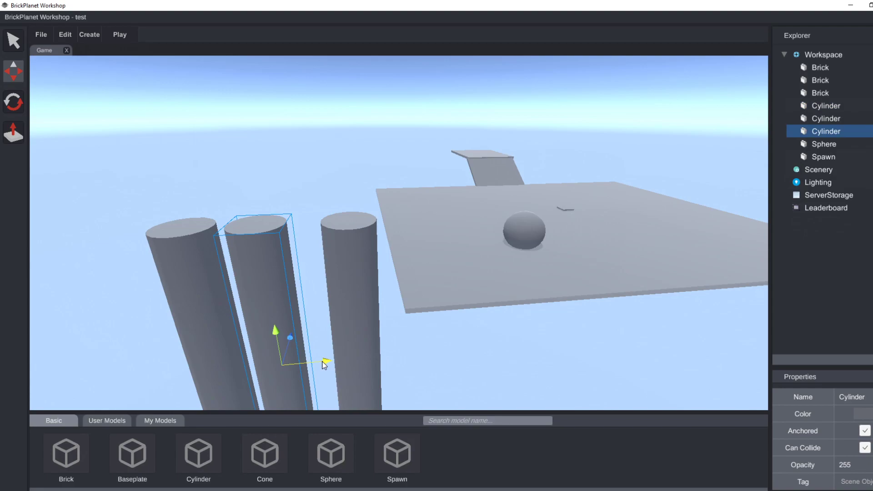
pyautogui.moveTo(324, 361); pyautogui.dragTo(343, 356)
# - Search the user models for "player", place the Player Scale model on the baseplate, and delete it
pyautogui.click(115, 419)
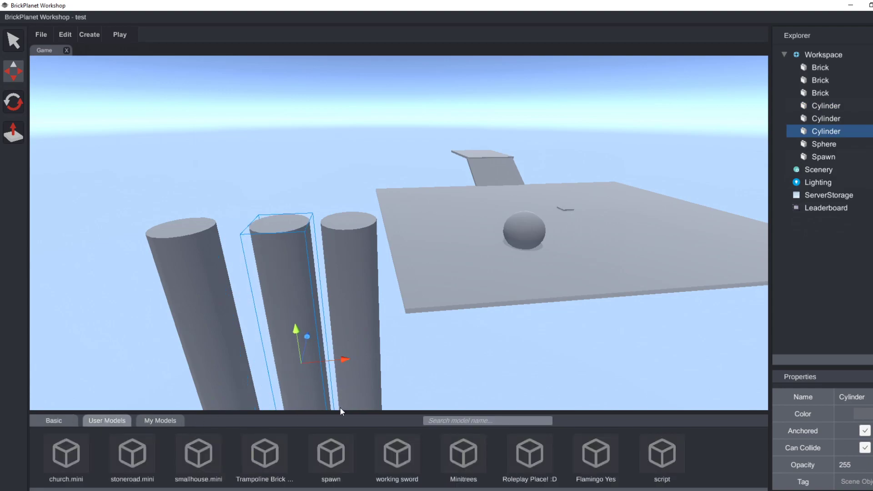
pyautogui.write('player')
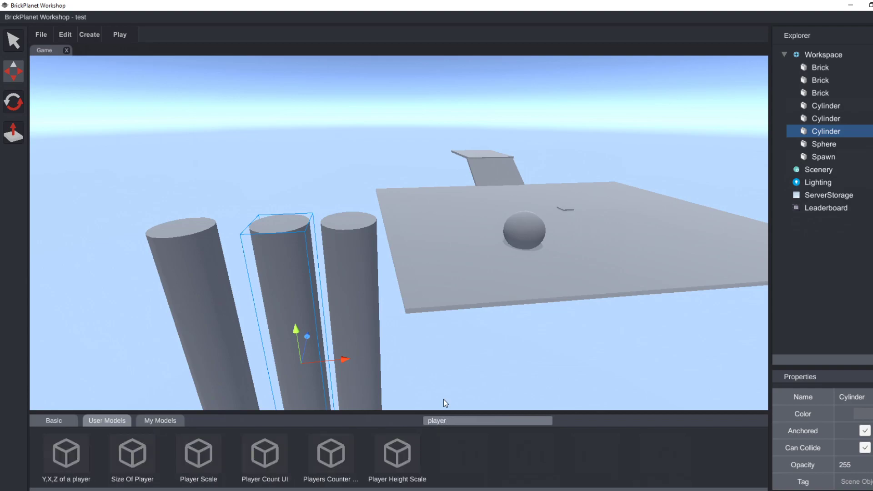
pyautogui.moveTo(202, 454); pyautogui.dragTo(471, 269)
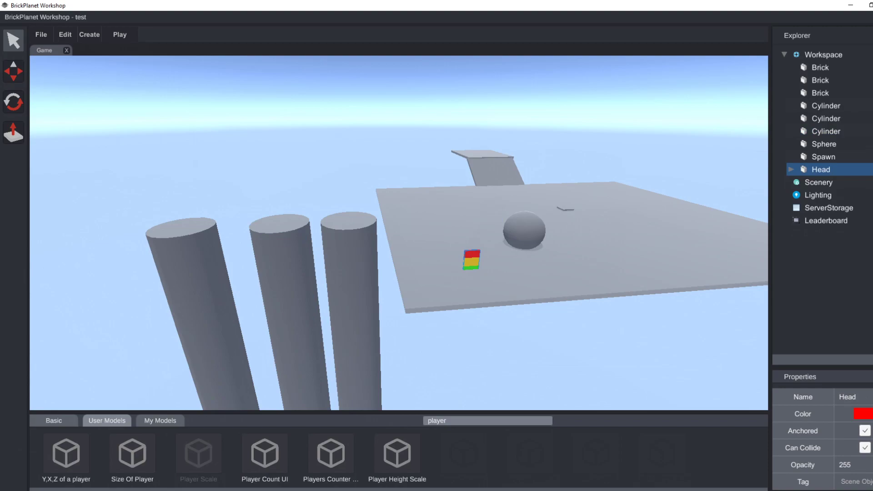
pyautogui.press('Delete')
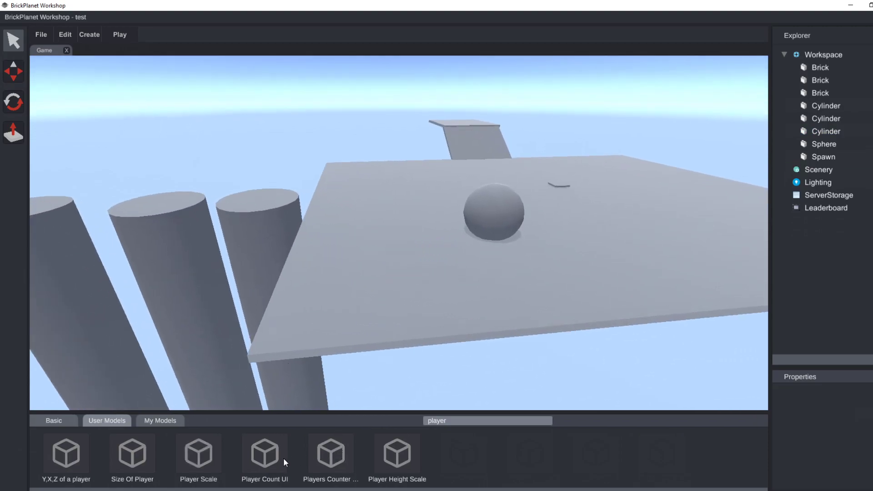
# - Place the Size Of Player model on the baseplate near the sphere to judge the map's scale, and delete it
pyautogui.moveTo(192, 466); pyautogui.dragTo(171, 405)
pyautogui.moveTo(132, 454); pyautogui.dragTo(378, 289)
pyautogui.press('f')
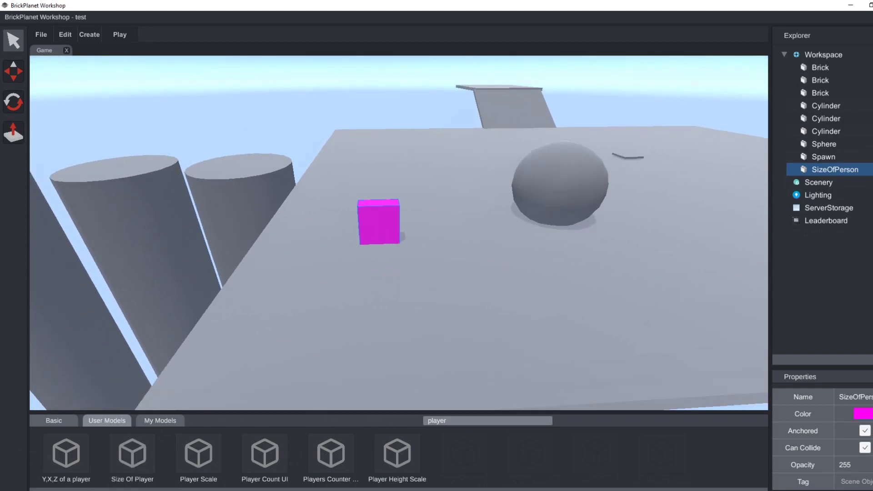
pyautogui.moveTo(409, 273); pyautogui.dragTo(512, 174)
pyautogui.press('w')
pyautogui.press('a')
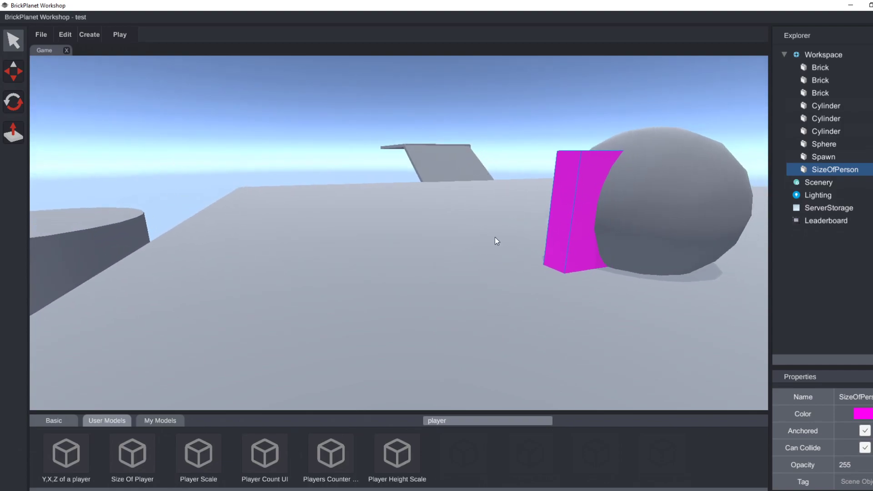
pyautogui.press('Delete')
pyautogui.press('s')
pyautogui.press('a')
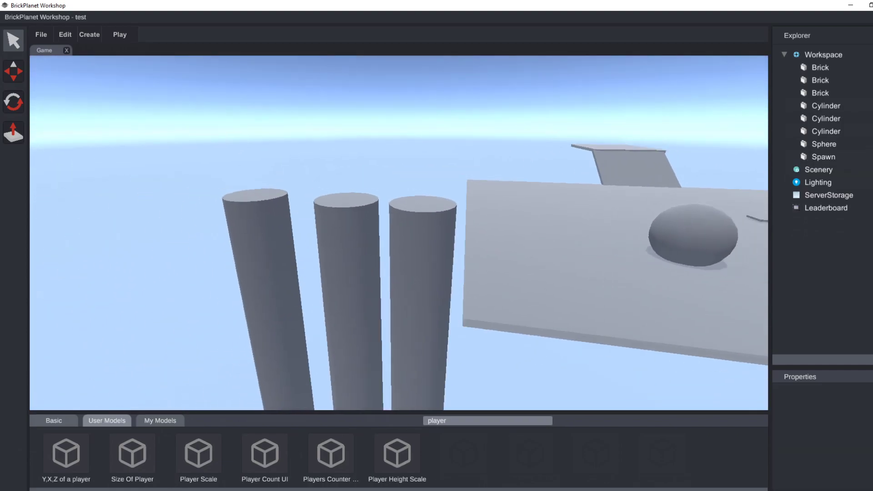
# - Move the cylinder farthest from the baseplate slightly toward the middle cylinder
pyautogui.click(422, 260)
pyautogui.click(330, 255)
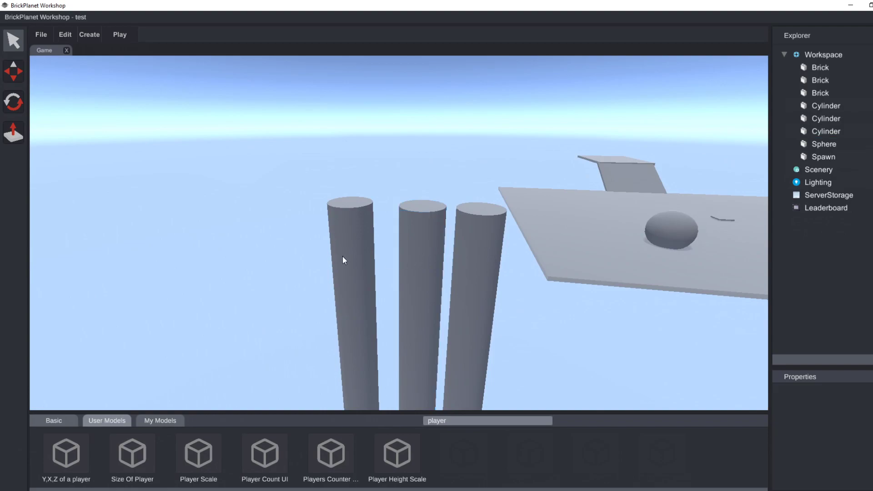
pyautogui.click(343, 257)
pyautogui.click(22, 80)
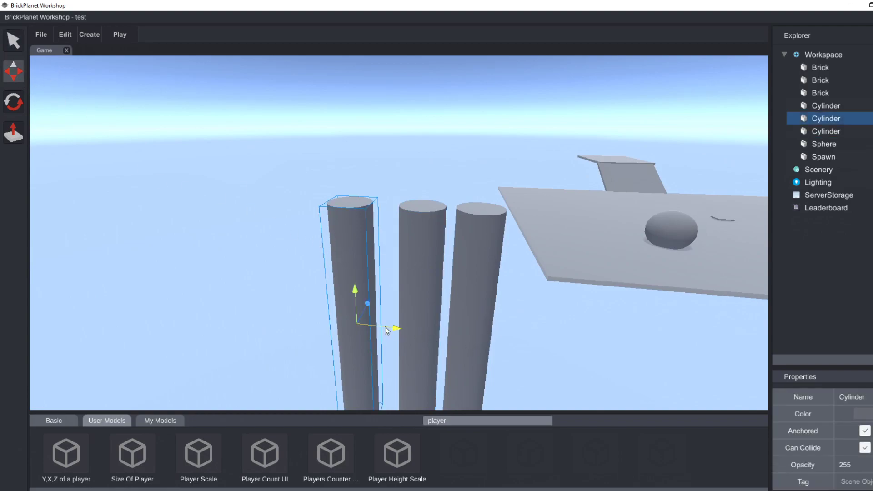
pyautogui.moveTo(398, 332); pyautogui.dragTo(406, 331)
# - Duplicate the outermost cylinder and move the copy outward to extend the row to four cylinders
pyautogui.click(65, 34)
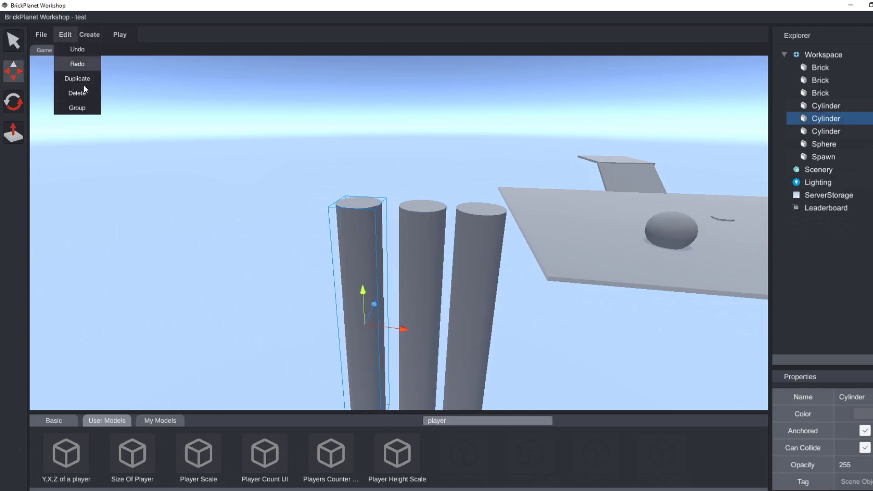
pyautogui.click(85, 78)
pyautogui.moveTo(403, 331); pyautogui.dragTo(348, 324)
pyautogui.moveTo(348, 323); pyautogui.dragTo(84, 100, button='right')
# - Place a basic Brick in the empty space beside the baseplate and enlarge it into a wide flat slab
pyautogui.press('w')
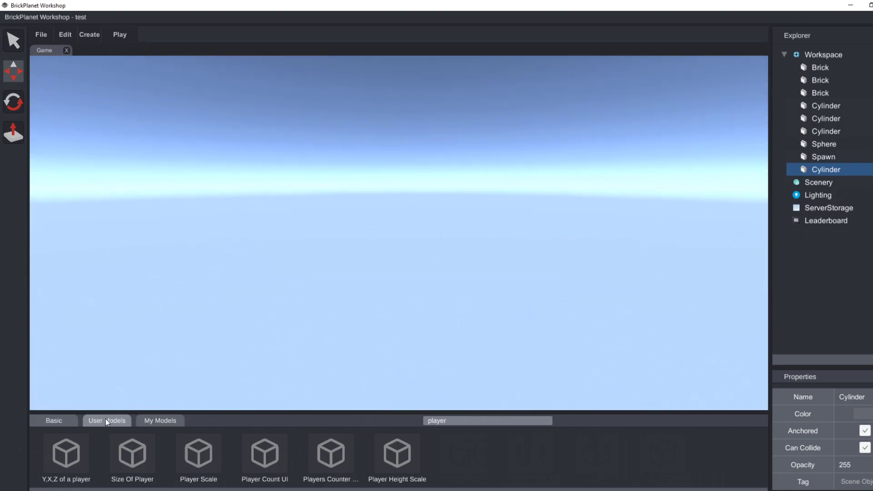
pyautogui.click(53, 420)
pyautogui.moveTo(176, 270); pyautogui.dragTo(170, 356, button='right')
pyautogui.moveTo(63, 470); pyautogui.dragTo(413, 363)
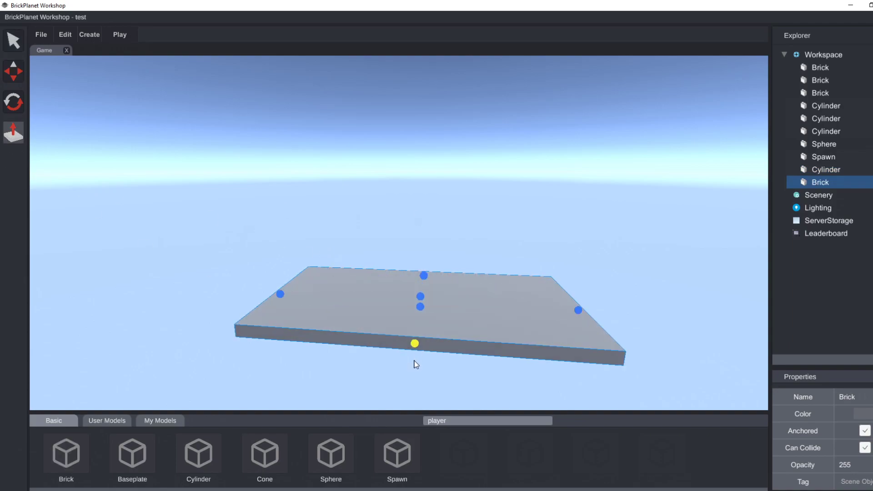
# - Place a second brick on the slab's far corner, stretch it along the slab's edge and widen it
pyautogui.moveTo(72, 461); pyautogui.dragTo(319, 274)
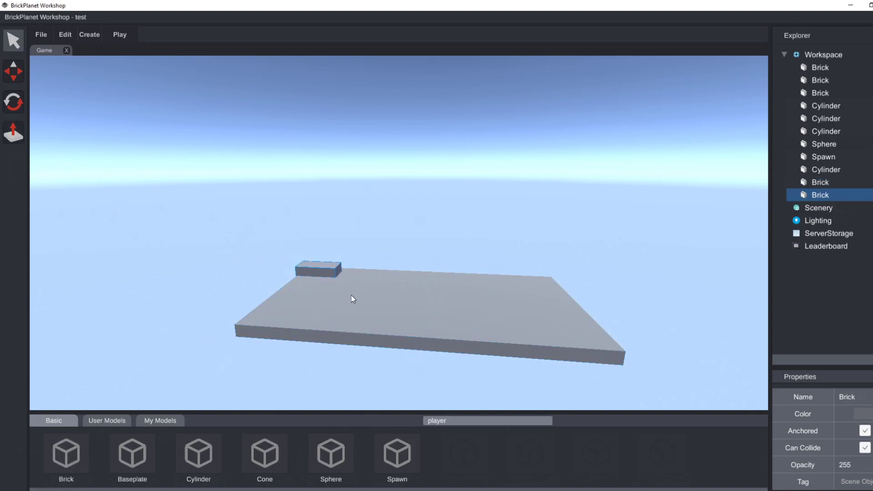
pyautogui.click(60, 152)
pyautogui.click(14, 133)
pyautogui.click(336, 271)
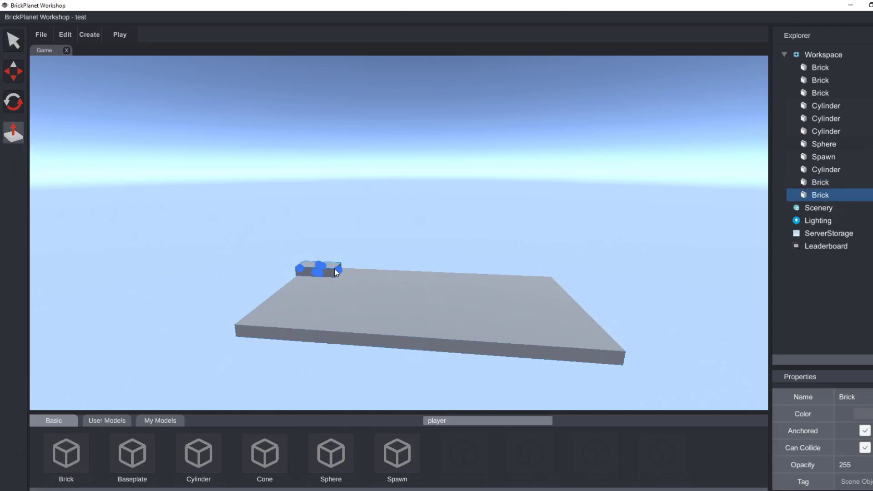
pyautogui.moveTo(338, 271); pyautogui.dragTo(552, 291)
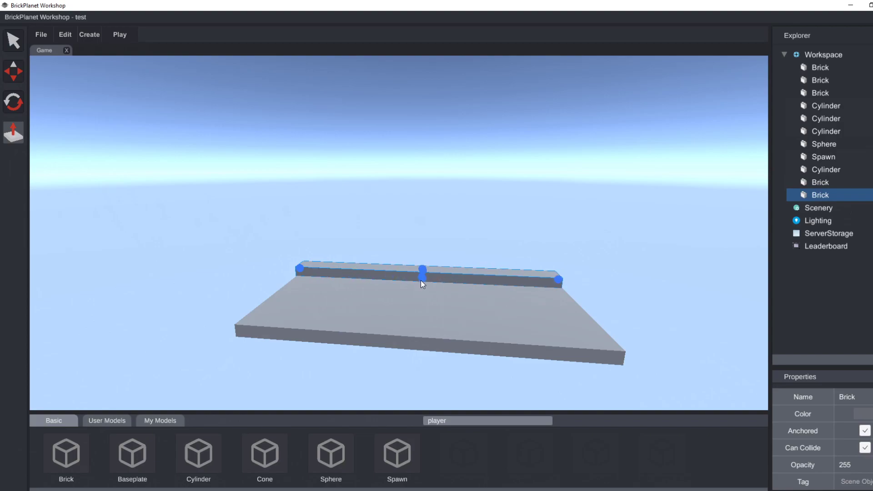
pyautogui.moveTo(423, 280); pyautogui.dragTo(446, 280)
pyautogui.moveTo(441, 266); pyautogui.dragTo(367, 258, button='right')
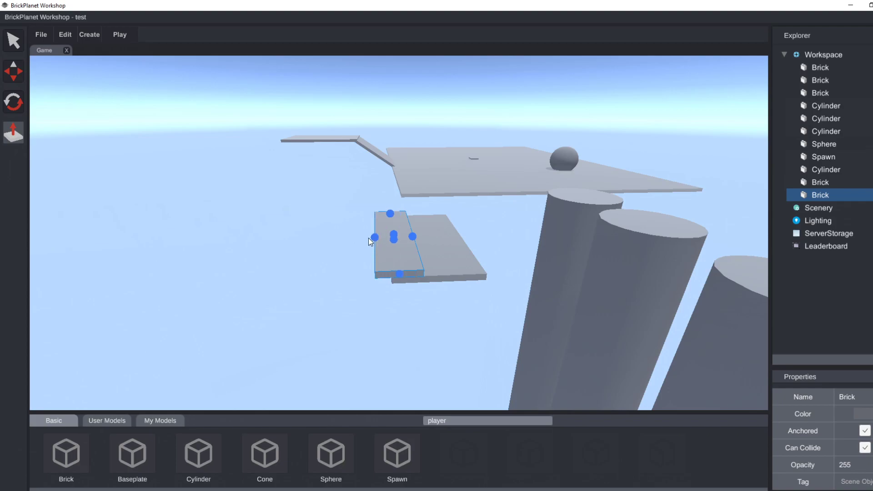
pyautogui.click(369, 238)
pyautogui.click(384, 270)
# - Place another brick on the slab, stretch it across the slab's width and extend it over most of its length
pyautogui.scroll(3, 385, 271)
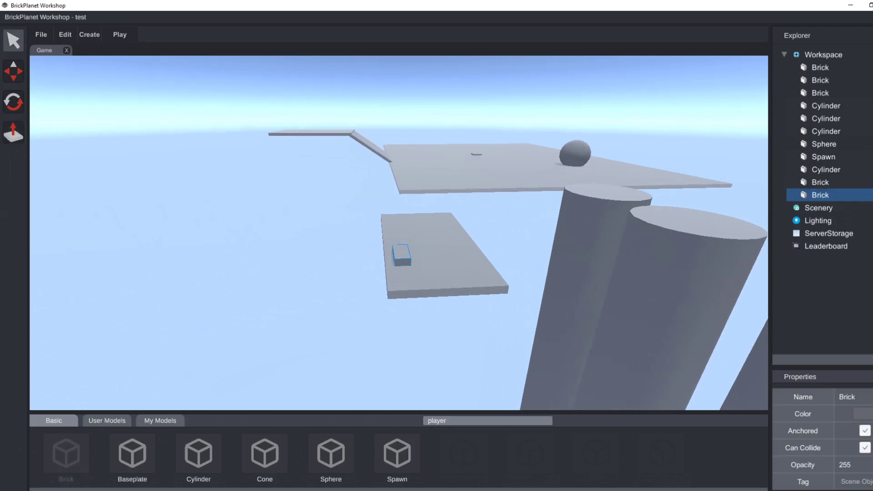
pyautogui.click(13, 132)
pyautogui.moveTo(413, 259); pyautogui.dragTo(560, 255)
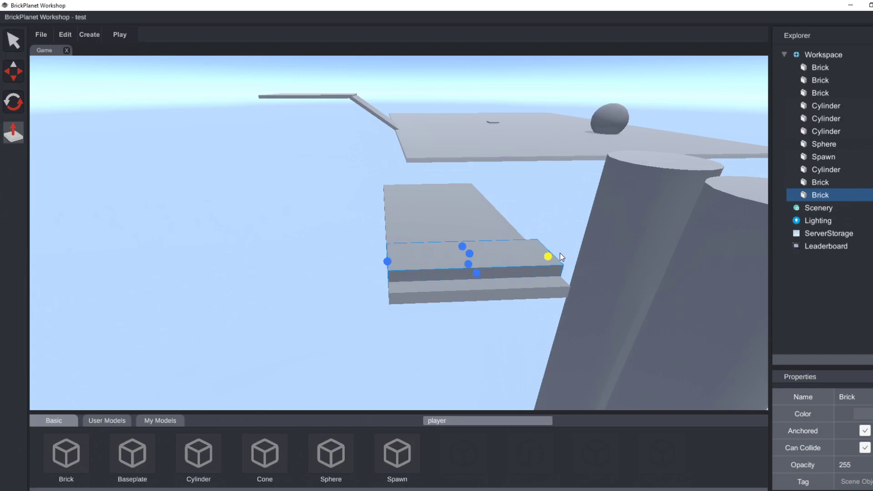
pyautogui.moveTo(463, 250); pyautogui.dragTo(467, 184)
# - Group the two stacked bricks beside the baseplate, keeping the baseplate out of the selection
pyautogui.moveTo(467, 183); pyautogui.dragTo(564, 186, button='right')
pyautogui.moveTo(479, 209); pyautogui.dragTo(546, 211, button='right')
pyautogui.moveTo(286, 198); pyautogui.dragTo(290, 198, button='right')
pyautogui.moveTo(316, 188); pyautogui.dragTo(485, 297)
pyautogui.moveTo(486, 297); pyautogui.dragTo(525, 173, button='right')
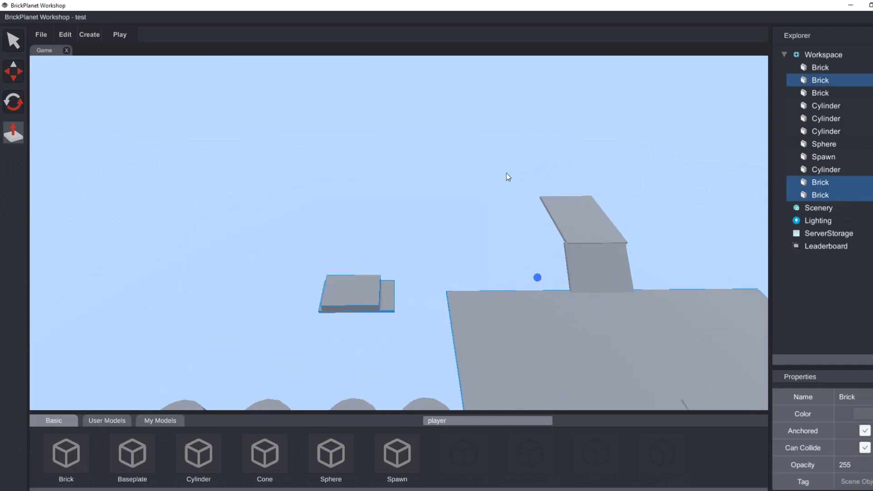
pyautogui.click(821, 80)
pyautogui.moveTo(347, 186); pyautogui.dragTo(299, 162, button='right')
pyautogui.moveTo(308, 161); pyautogui.dragTo(429, 248)
pyautogui.moveTo(429, 248); pyautogui.dragTo(51, 45, button='right')
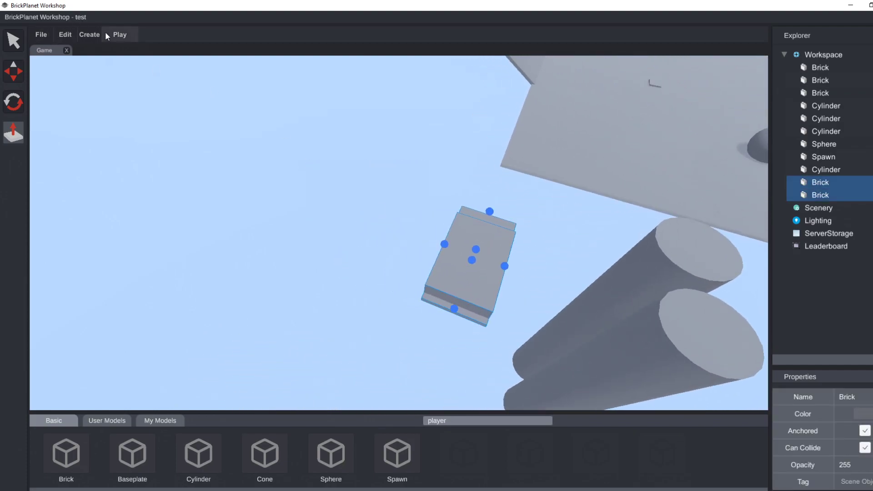
pyautogui.click(91, 35)
pyautogui.click(60, 36)
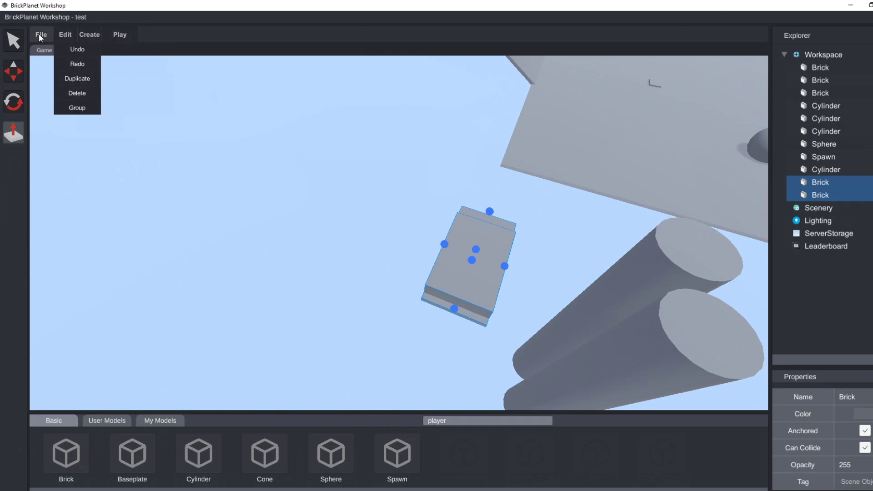
pyautogui.click(83, 109)
# - Try to move the grouped bricks as one model, and delete the Model group
pyautogui.moveTo(273, 204); pyautogui.dragTo(728, 218, button='right')
pyautogui.click(809, 234)
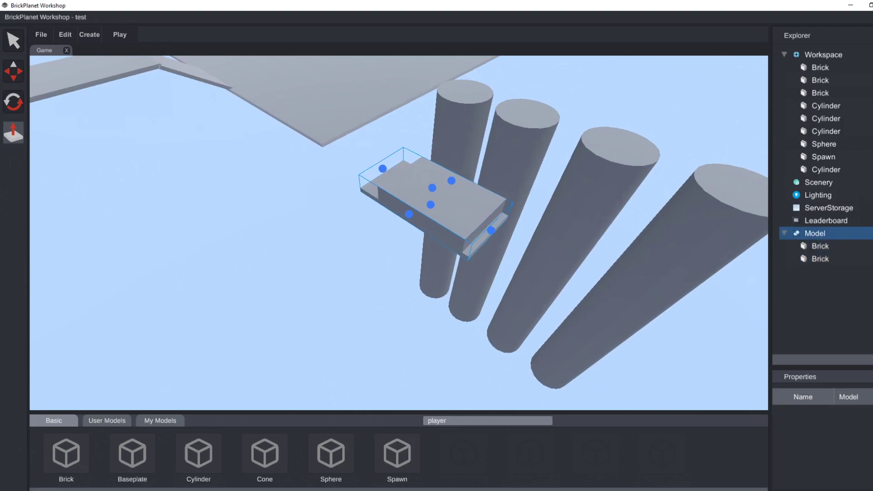
pyautogui.click(18, 77)
pyautogui.moveTo(200, 113); pyautogui.dragTo(373, 191, button='right')
pyautogui.click(390, 221)
pyautogui.moveTo(386, 192); pyautogui.dragTo(416, 204)
pyautogui.click(788, 233)
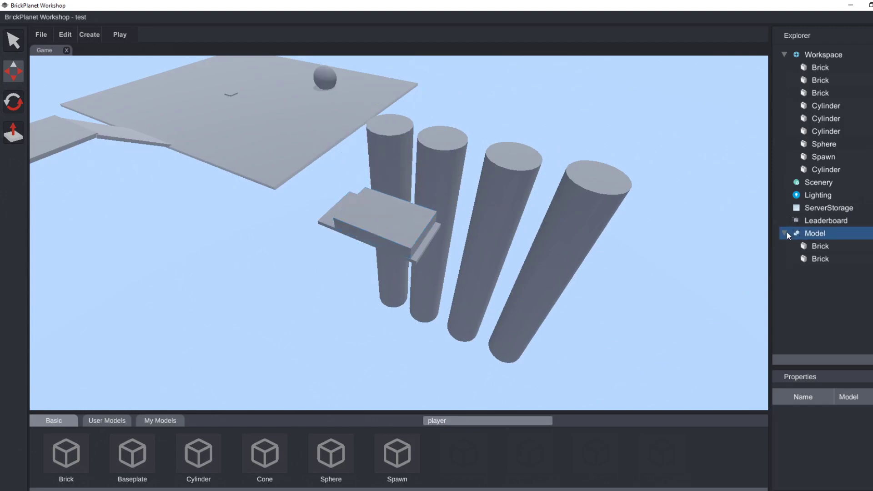
pyautogui.press('Delete')
# - Save the two stacked bricks as a non-public model named w2313
pyautogui.click(404, 255)
pyautogui.moveTo(404, 255); pyautogui.dragTo(323, 200, button='right')
pyautogui.moveTo(323, 200); pyautogui.dragTo(521, 278)
pyautogui.moveTo(521, 278); pyautogui.dragTo(408, 226, button='right')
pyautogui.moveTo(299, 209); pyautogui.dragTo(404, 275)
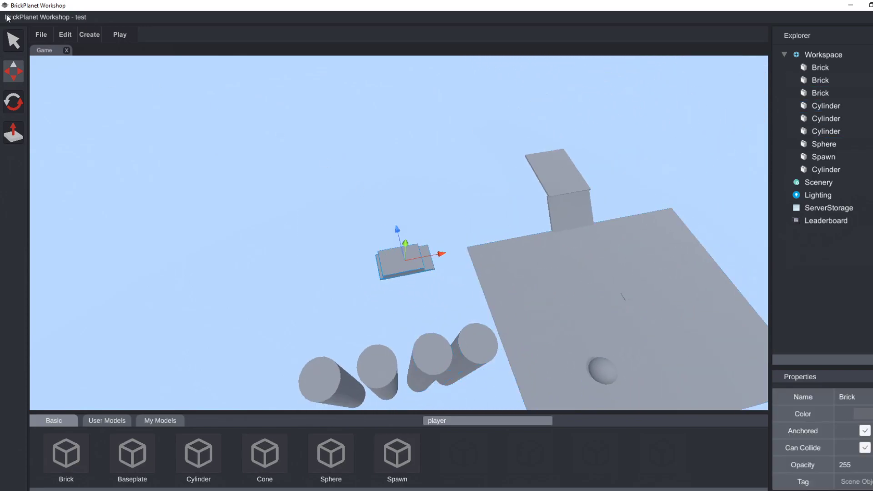
pyautogui.click(43, 34)
pyautogui.click(63, 91)
pyautogui.click(464, 196)
pyautogui.click(433, 241)
pyautogui.write('w2313')
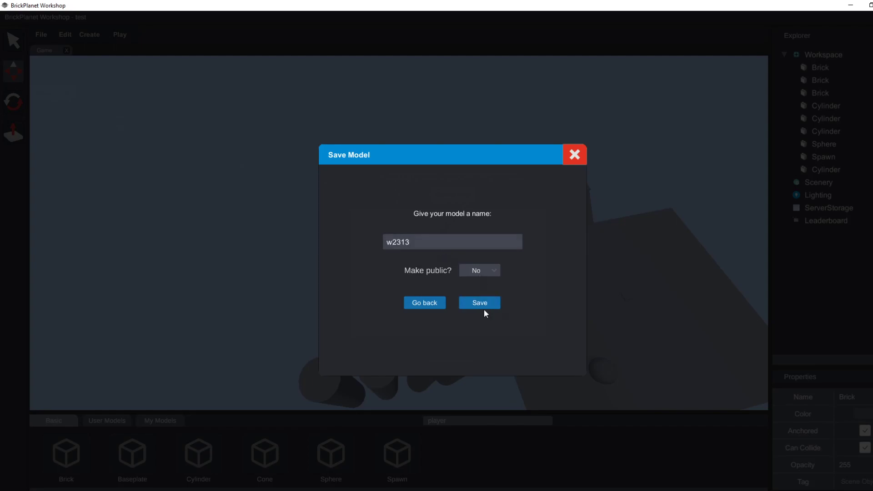
pyautogui.click(486, 303)
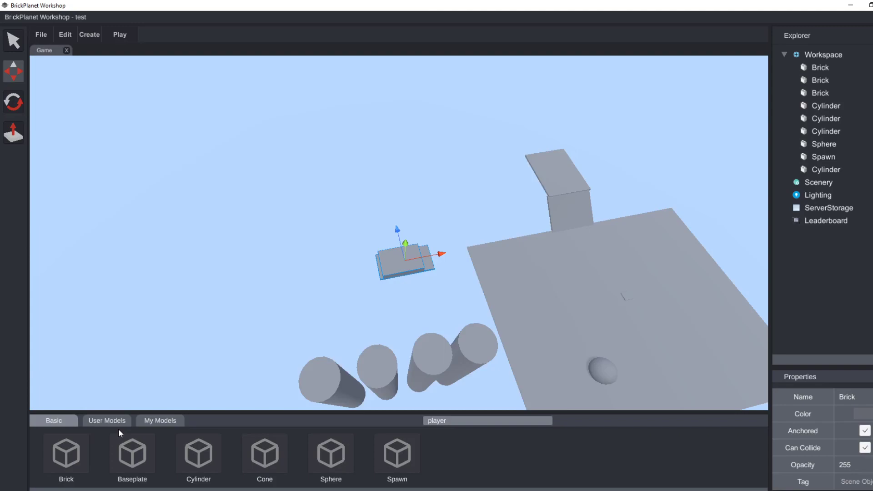
# - Place the saved w2313 model on the raised platform at the ramp's end, and delete it
pyautogui.click(141, 419)
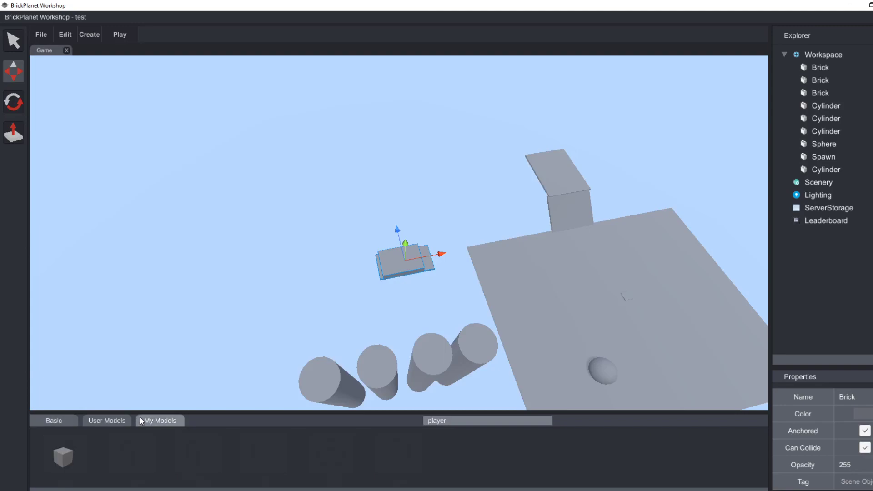
pyautogui.click(83, 457)
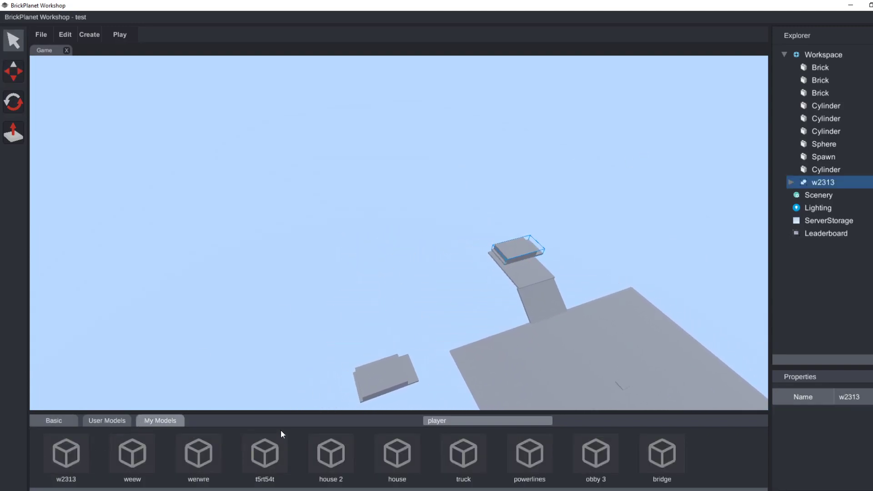
pyautogui.press('Delete')
# - Delete the original stacked bricks beside the baseplate and return to the basic shapes
pyautogui.click(384, 380)
pyautogui.press('Delete')
pyautogui.moveTo(384, 380); pyautogui.dragTo(370, 333, button='right')
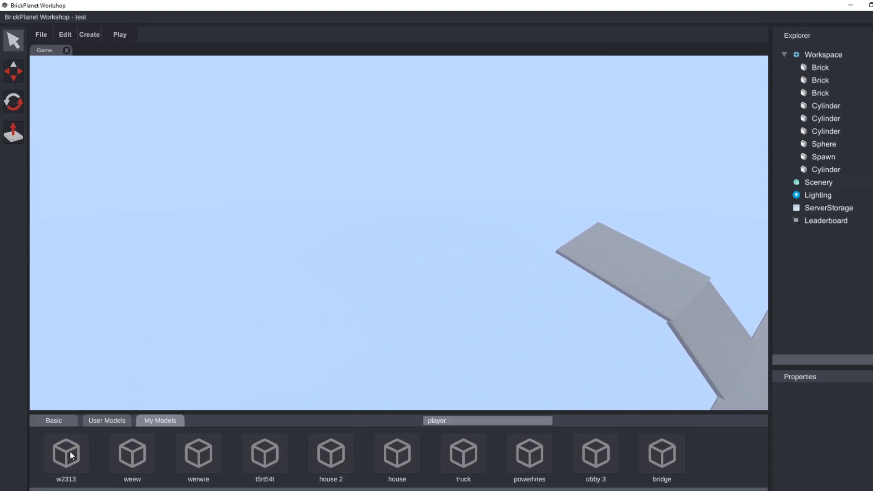
pyautogui.click(103, 421)
pyautogui.click(74, 418)
# - Create a Truss part by the raised platform, stretch it upward past the platform, and delete it
pyautogui.moveTo(176, 306); pyautogui.dragTo(47, 44, button='right')
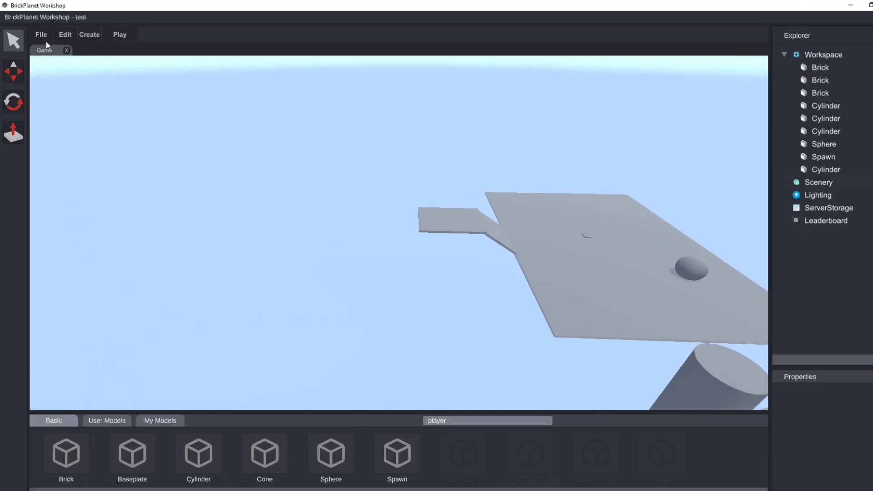
pyautogui.click(85, 31)
pyautogui.moveTo(87, 49)
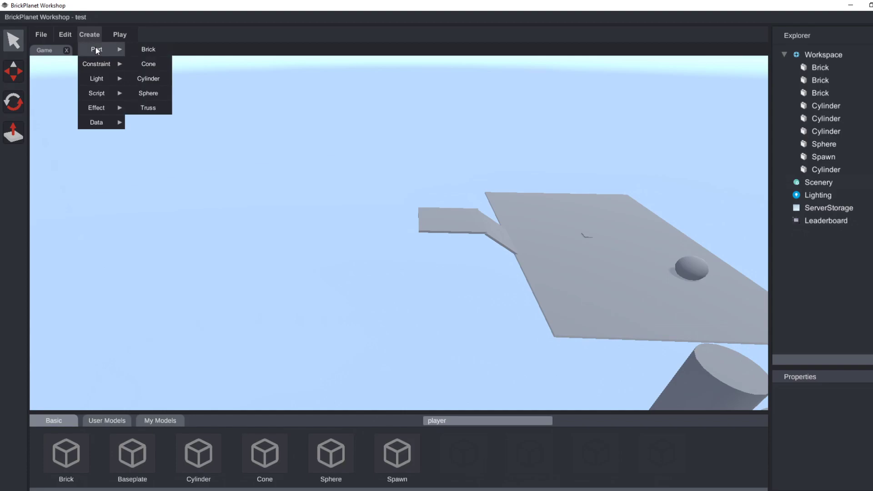
pyautogui.moveTo(321, 58); pyautogui.dragTo(61, 35, button='right')
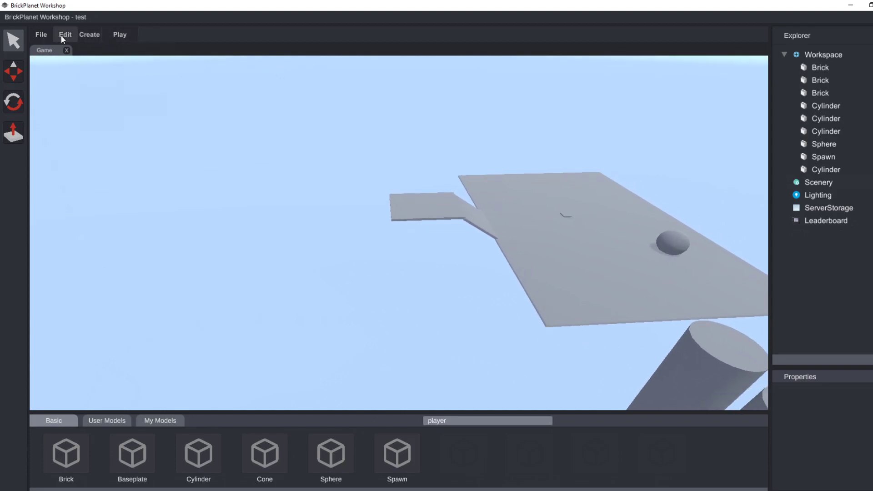
pyautogui.click(90, 35)
pyautogui.moveTo(96, 48)
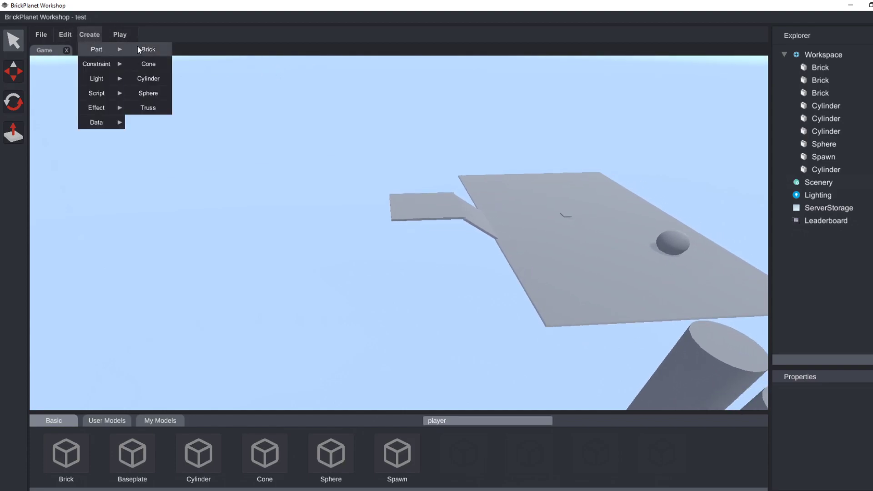
pyautogui.click(149, 108)
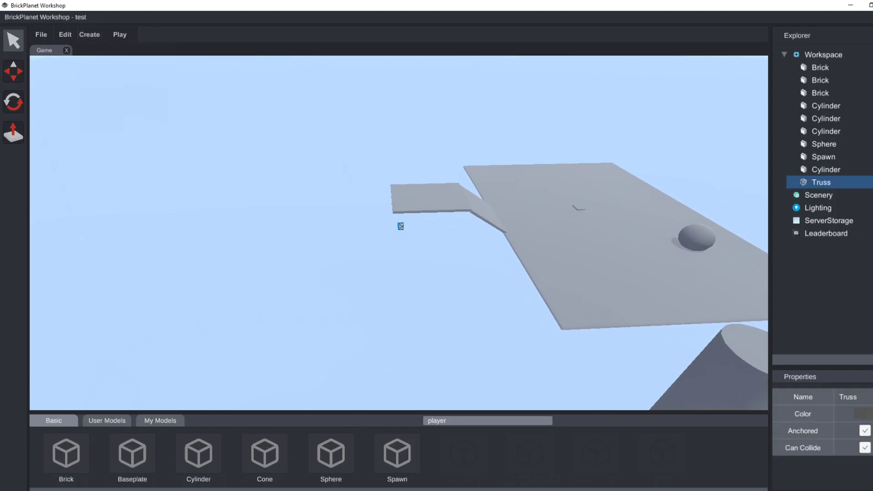
pyautogui.click(13, 133)
pyautogui.moveTo(450, 216); pyautogui.dragTo(433, 91)
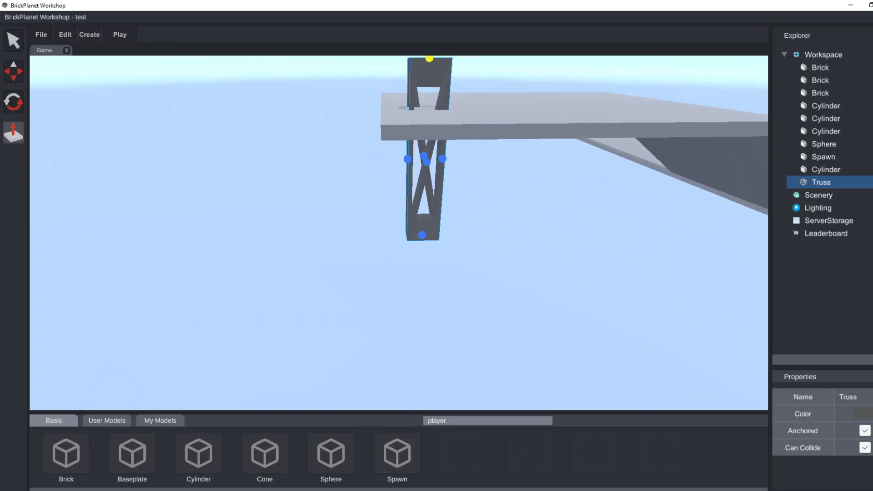
pyautogui.press('Delete')
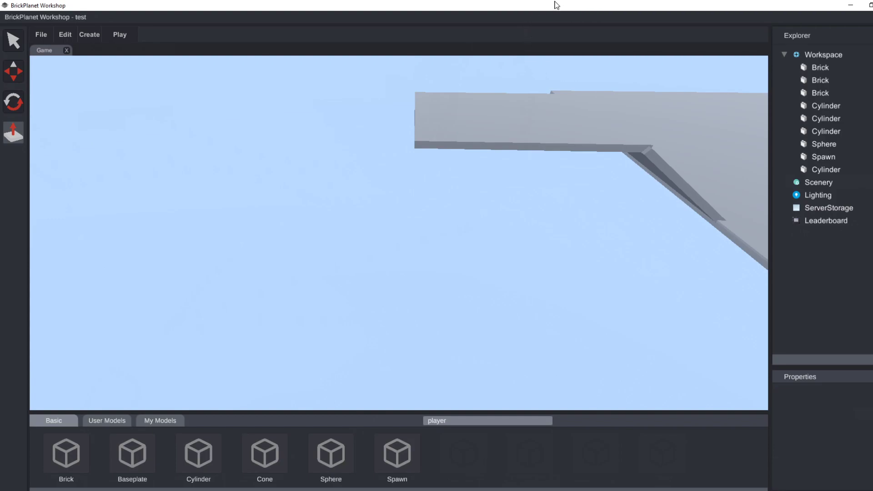
# - Create a PointLight and move it just above the baseplate near its far corner
pyautogui.moveTo(660, 189); pyautogui.dragTo(728, 314, button='right')
pyautogui.press('w')
pyautogui.click(87, 35)
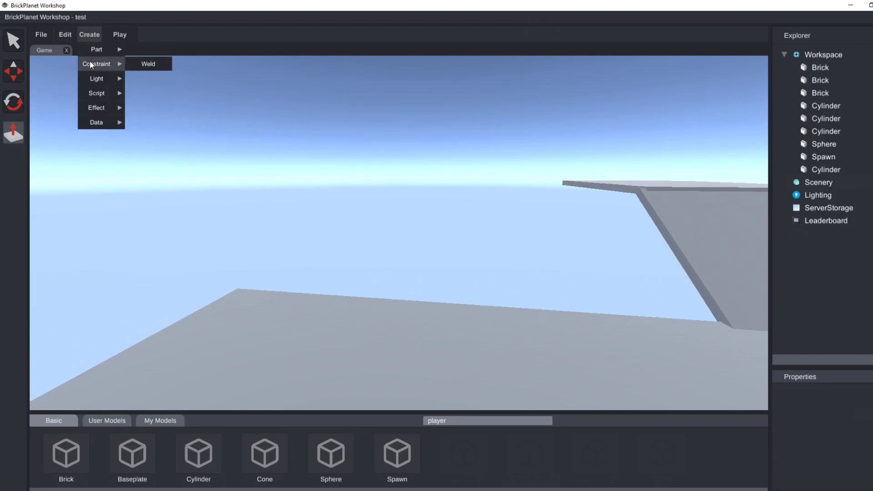
pyautogui.moveTo(106, 49)
pyautogui.moveTo(116, 77)
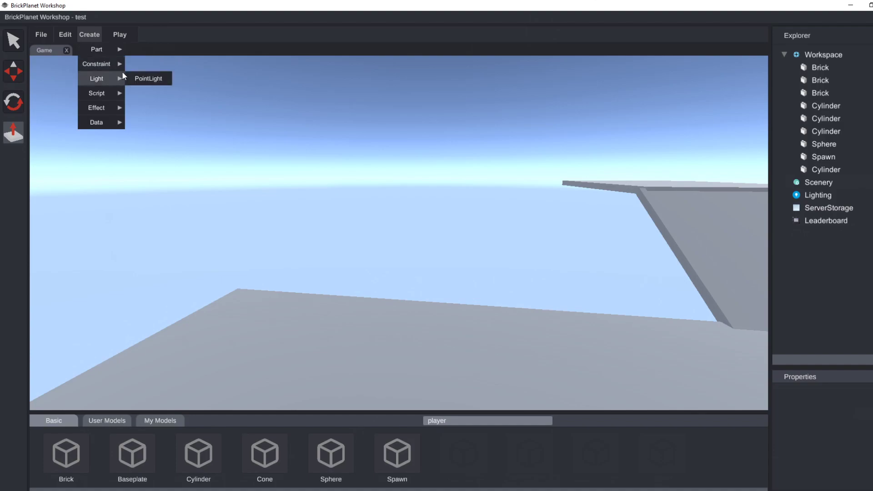
pyautogui.click(146, 78)
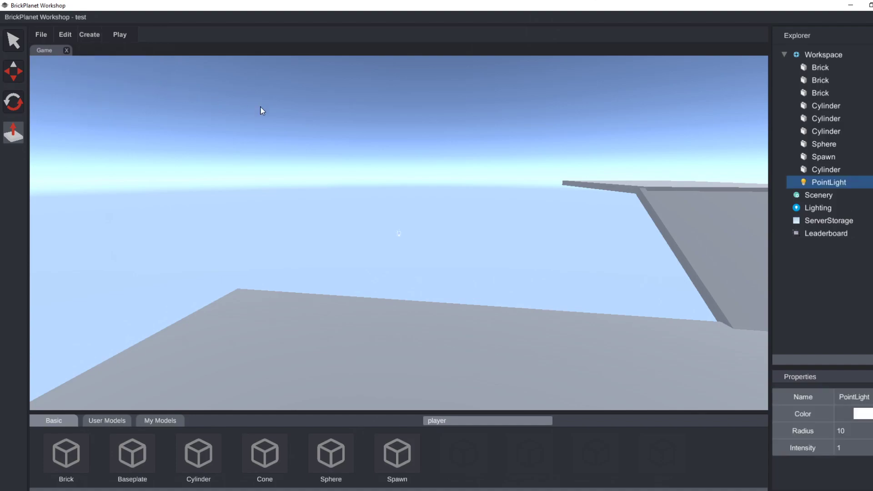
pyautogui.moveTo(405, 228); pyautogui.dragTo(352, 227)
# - Set the point light's radius to an extremely large number with many zeros
pyautogui.click(864, 431)
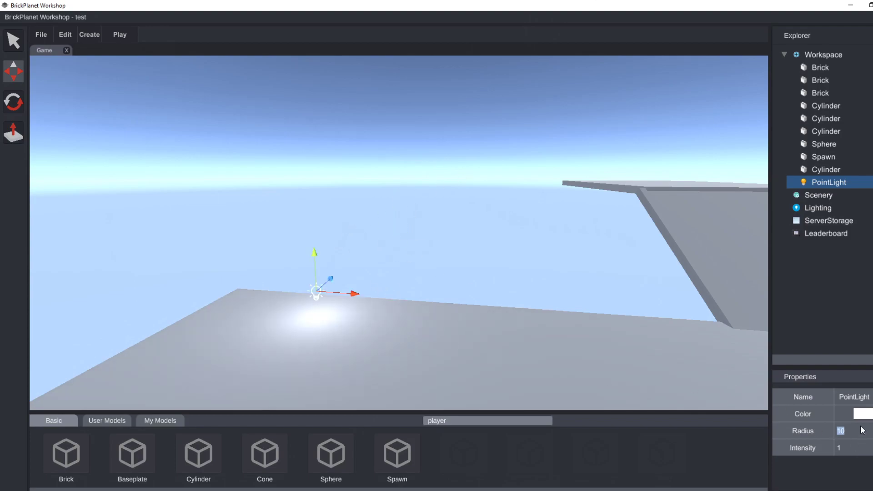
pyautogui.write('00000000')
pyautogui.press('Return')
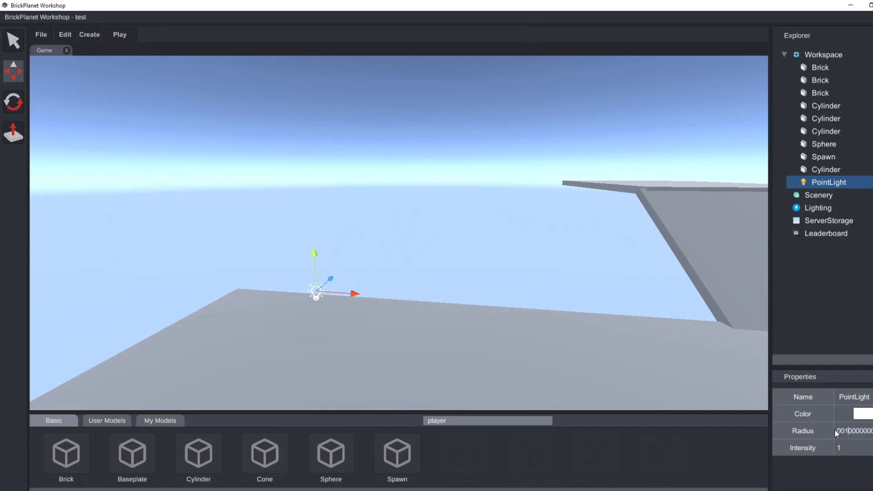
pyautogui.press('s')
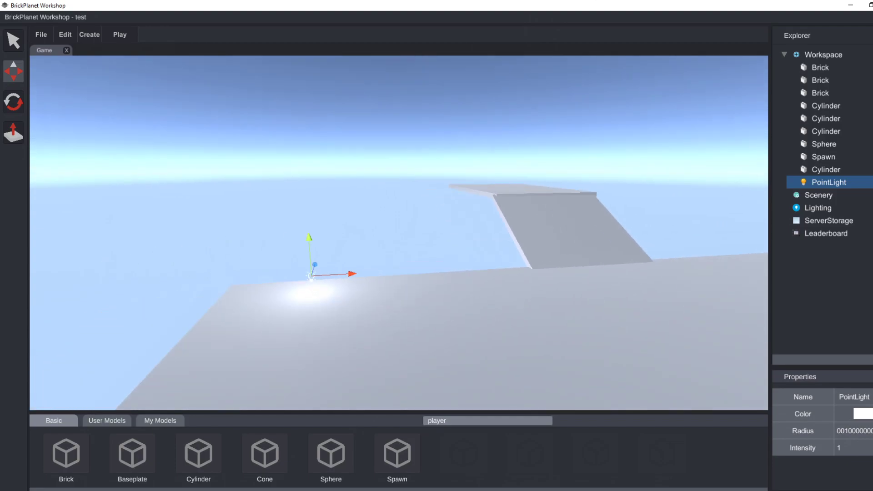
# - Delete the point light above the baseplate's corner
pyautogui.press('s')
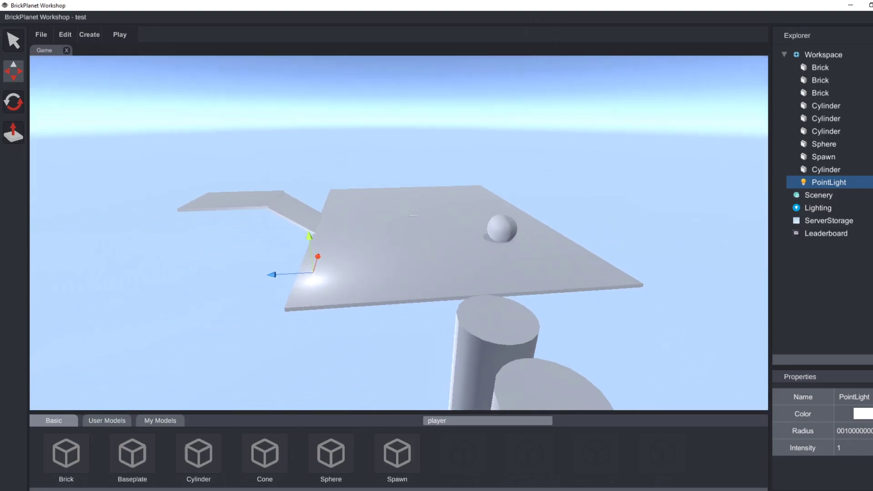
pyautogui.press('Delete')
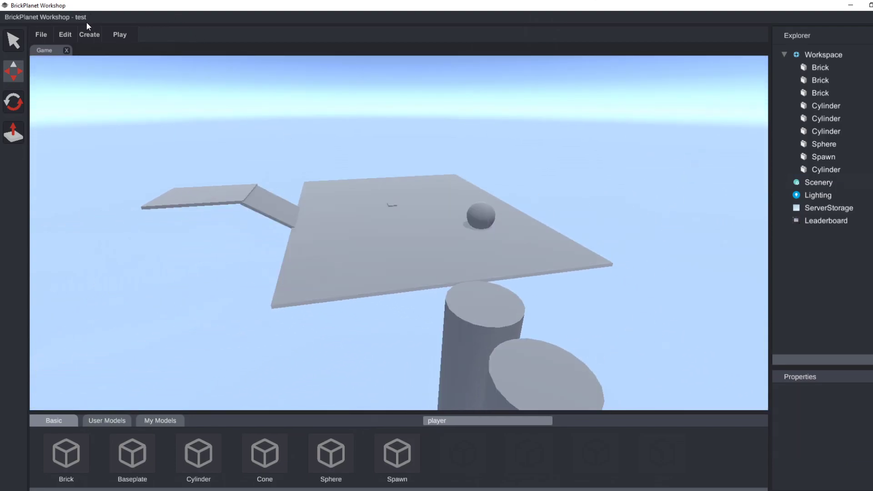
pyautogui.moveTo(193, 60); pyautogui.dragTo(173, 75, button='right')
# - Review the script types that can be created, then switch to the browser and open the BrickPlanet scripting documentation in a new tab
pyautogui.click(89, 34)
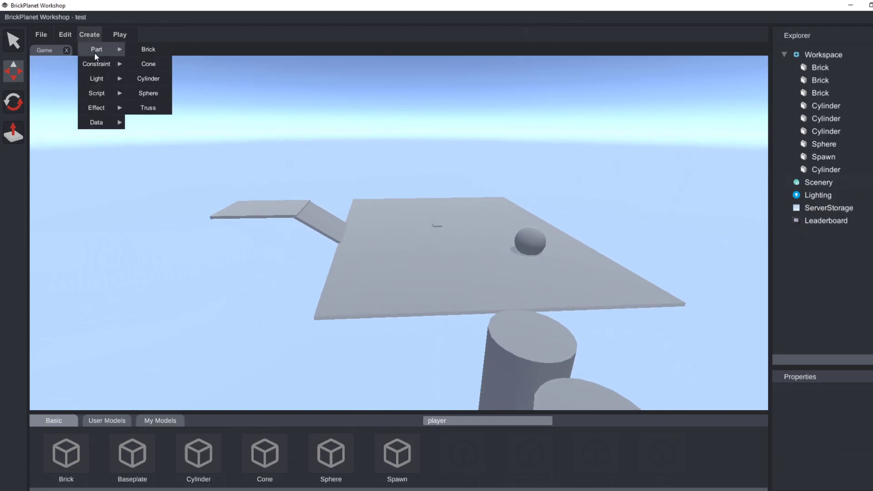
pyautogui.moveTo(101, 76)
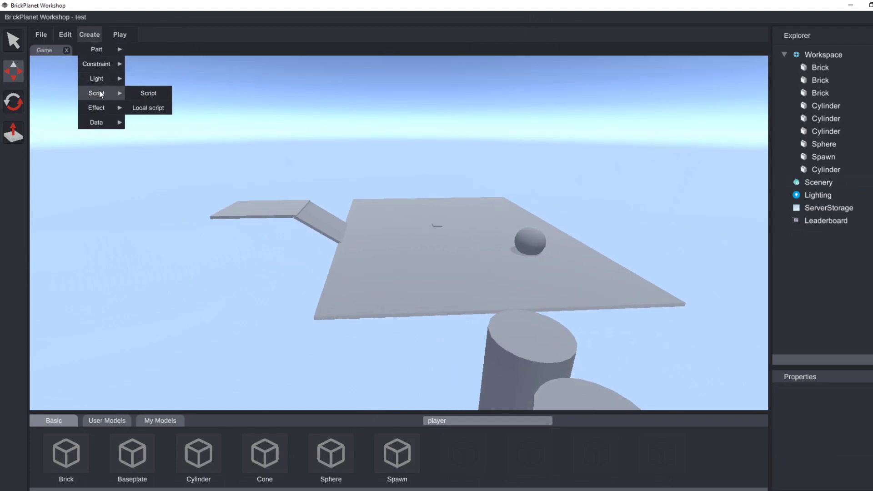
pyautogui.moveTo(96, 104)
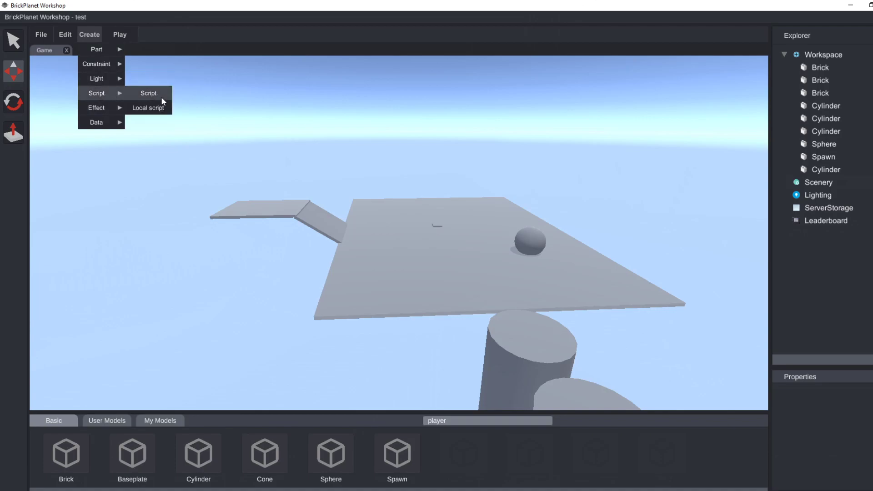
pyautogui.press('super+Down')
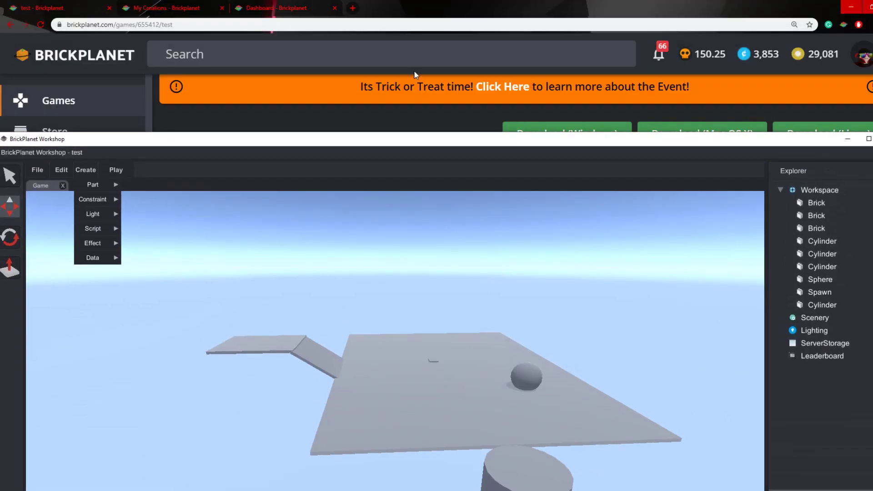
pyautogui.click(353, 8)
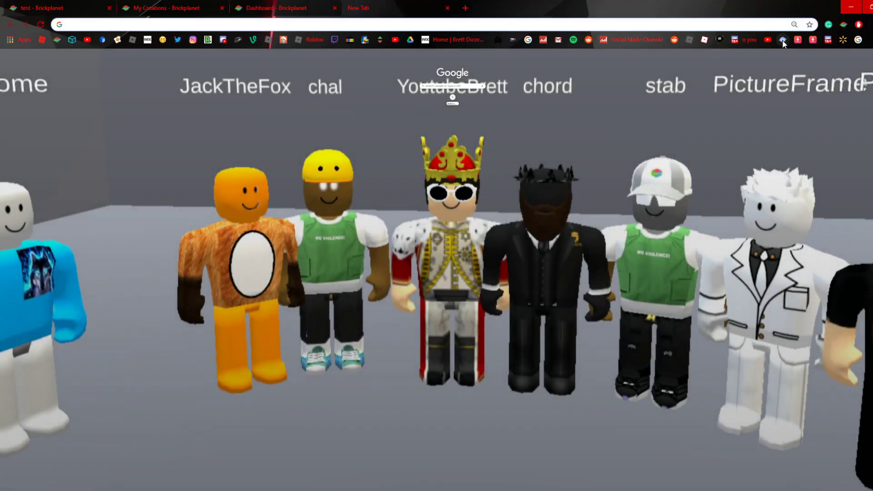
pyautogui.click(783, 40)
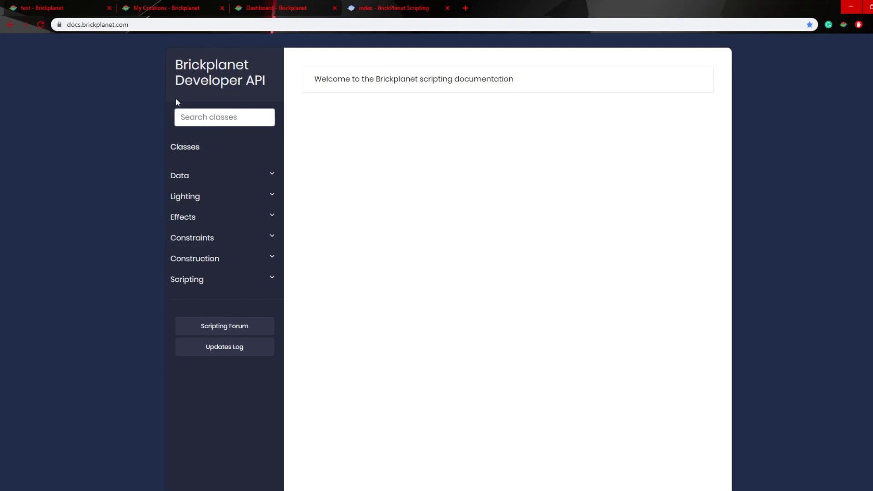
# - Examine the class lists under Data, Lighting, Effects and Construction in the developer documentation
pyautogui.click(190, 176)
pyautogui.click(187, 176)
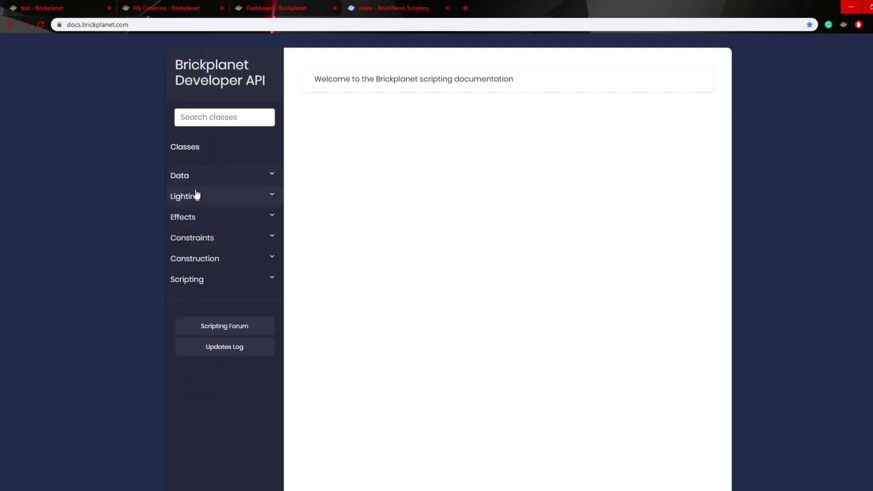
pyautogui.click(196, 200)
pyautogui.click(196, 200)
pyautogui.click(197, 224)
pyautogui.click(197, 223)
pyautogui.click(205, 258)
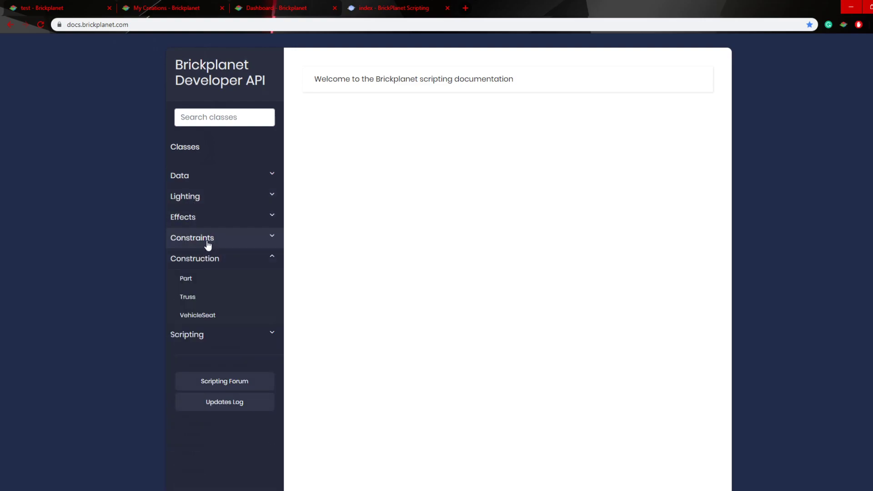
pyautogui.click(197, 266)
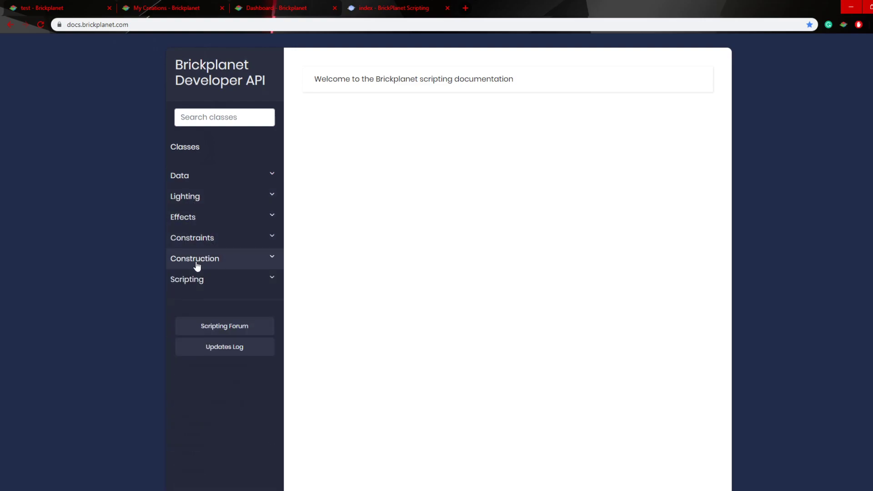
# - Look through the Data classes and view the Game and Scenery reference pages
pyautogui.click(183, 162)
pyautogui.scroll(-5, 186, 158)
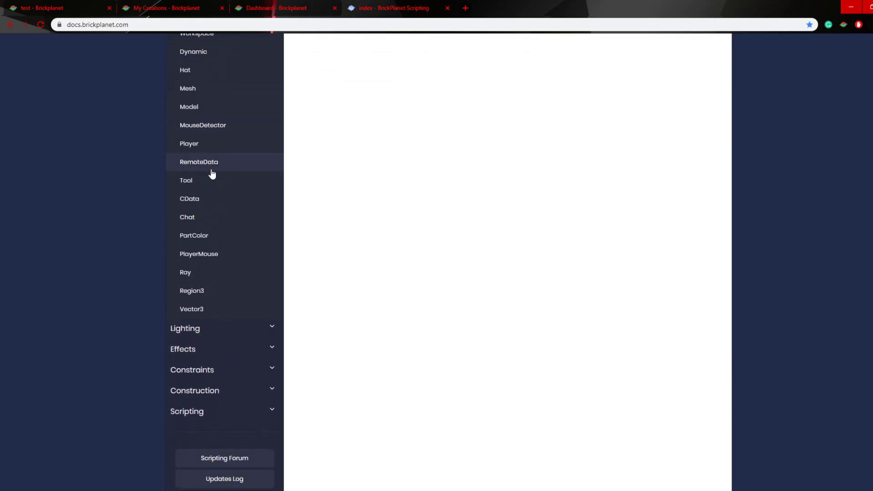
pyautogui.scroll(5, 213, 174)
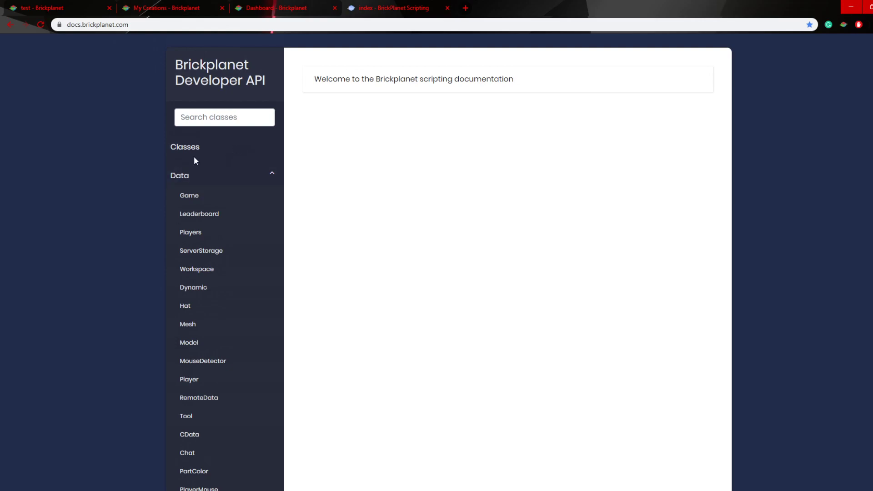
pyautogui.click(183, 176)
pyautogui.click(185, 177)
pyautogui.click(194, 196)
pyautogui.click(200, 217)
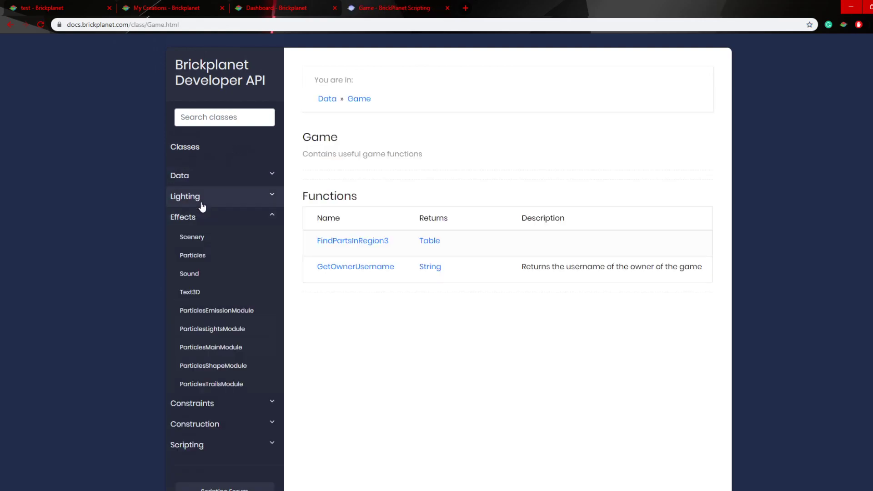
pyautogui.click(190, 248)
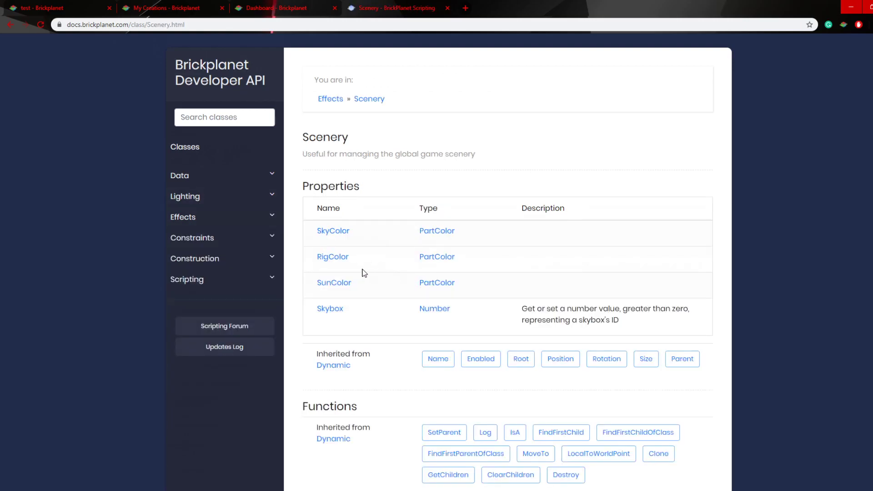
# - Switch back to BrickPlanet Workshop and maximize its window
pyautogui.click(191, 7)
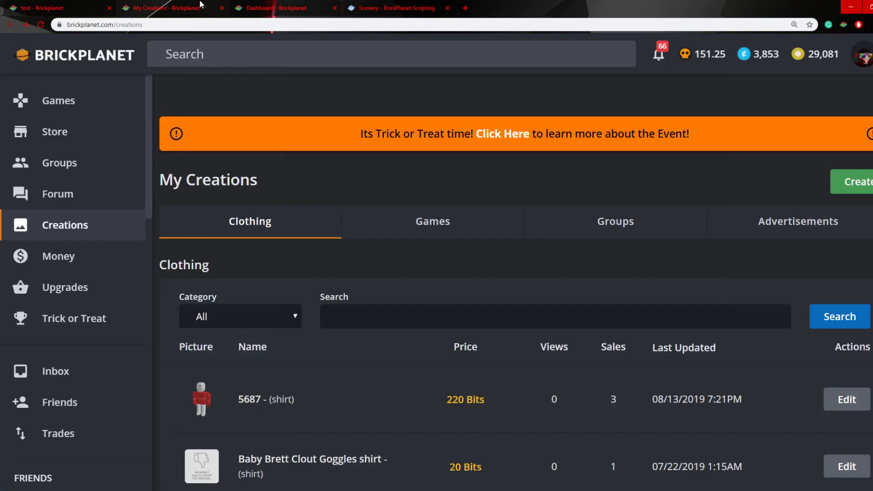
pyautogui.click(300, 8)
pyautogui.click(349, 5)
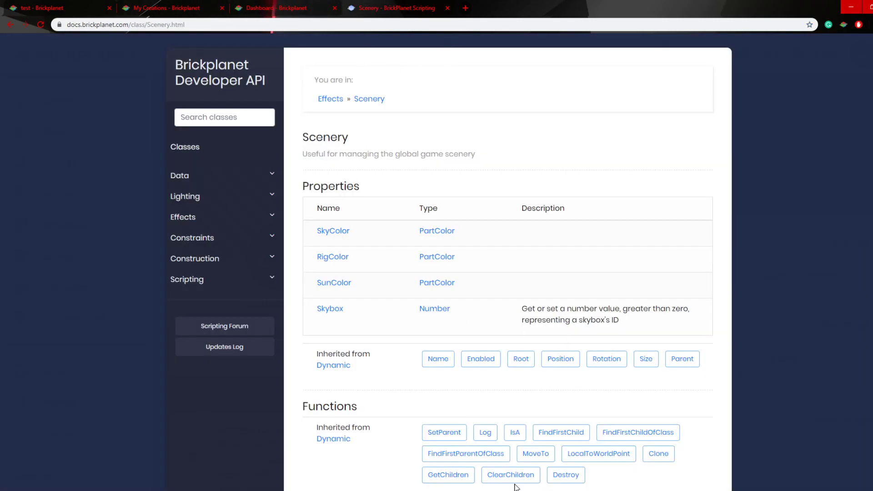
pyautogui.hotkey('alt', 'Tab')
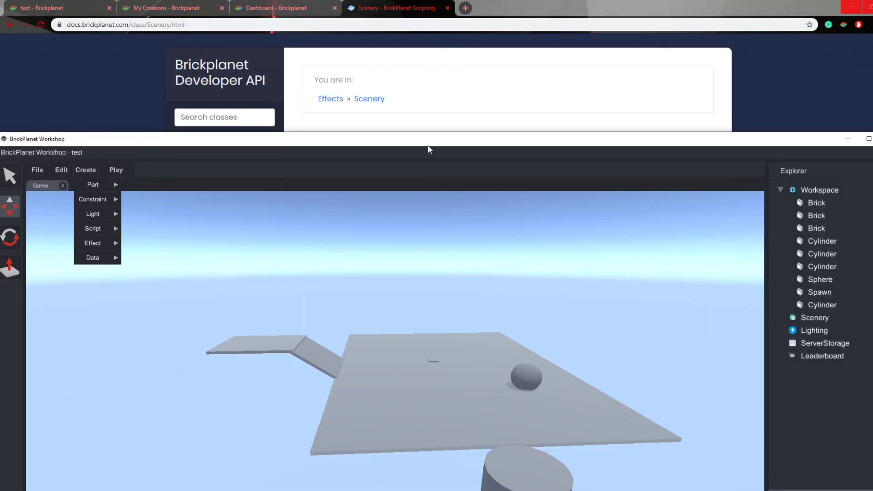
pyautogui.moveTo(429, 142); pyautogui.dragTo(429, 3)
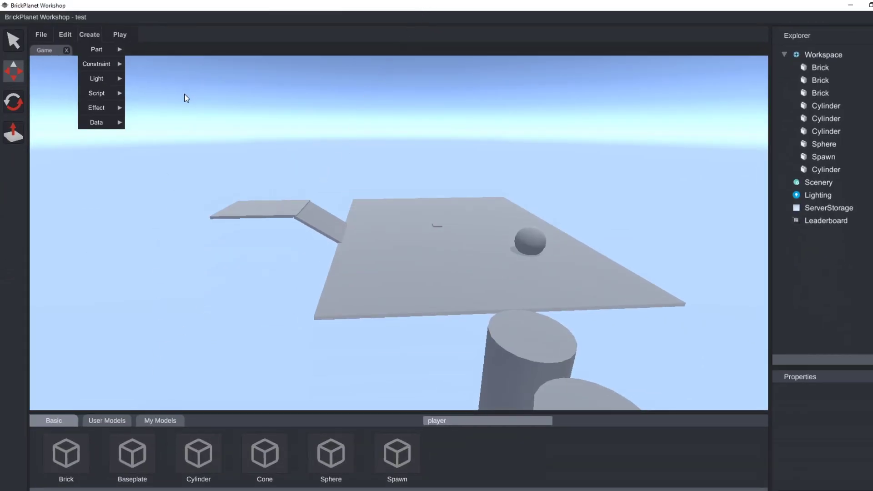
# - Create a Particles effect above the baseplate and open its Particle Editor
pyautogui.moveTo(109, 96)
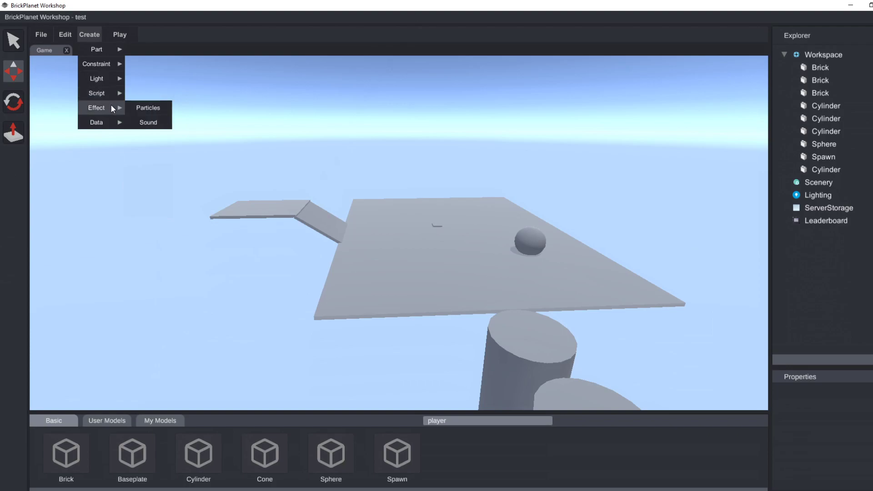
pyautogui.click(143, 109)
pyautogui.scroll(5, 348, 197)
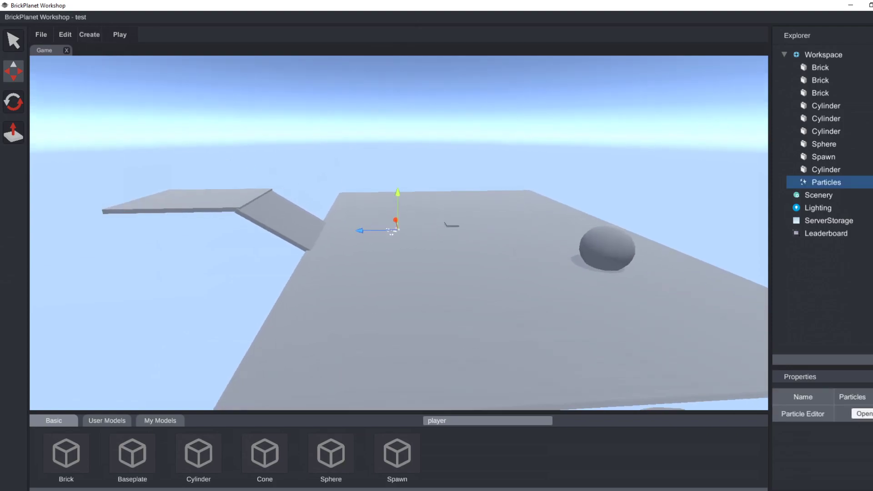
pyautogui.scroll(5, 348, 197)
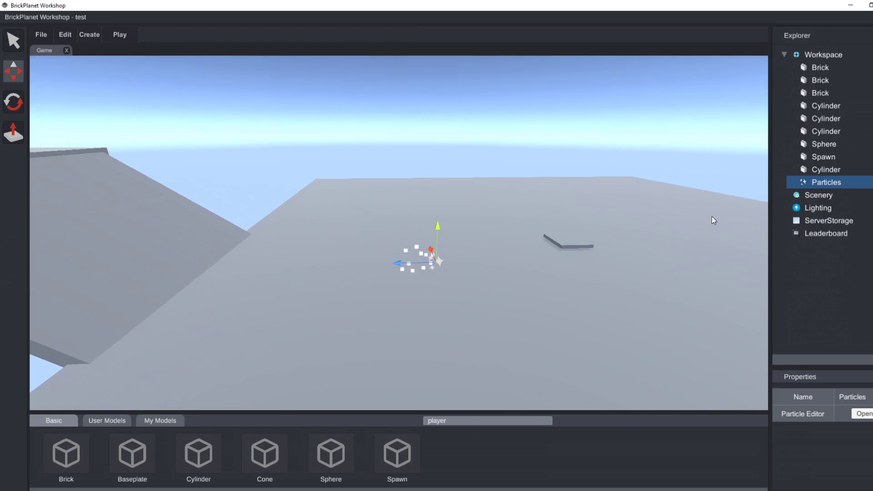
pyautogui.click(863, 414)
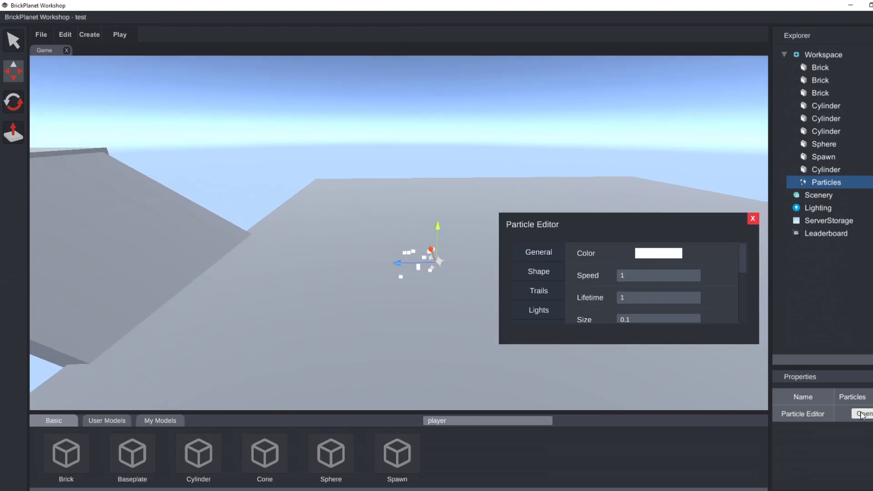
pyautogui.click(634, 278)
pyautogui.press('BackSpace')
pyautogui.write('0')
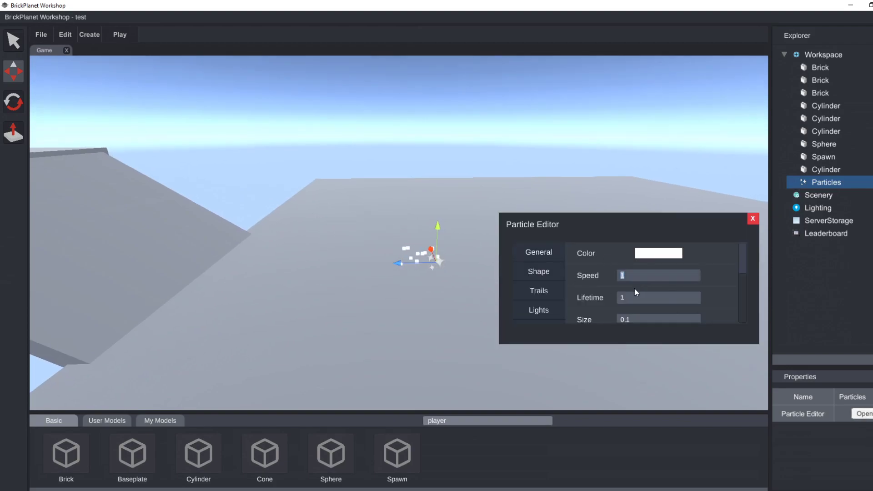
pyautogui.press('BackSpace')
pyautogui.write('100000000000')
pyautogui.doubleClick(646, 274)
pyautogui.moveTo(669, 272); pyautogui.dragTo(670, 309, button='right')
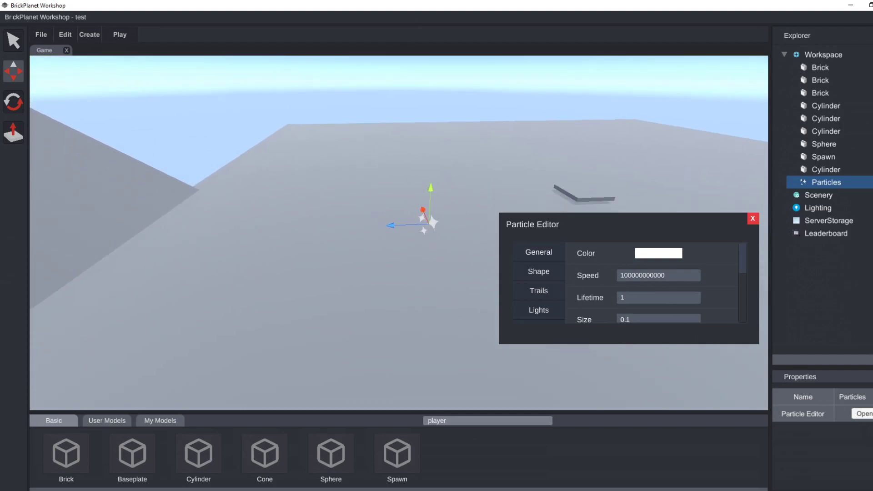
pyautogui.press('w')
# - Reduce the particles' speed to 100 and then to 10
pyautogui.moveTo(672, 276); pyautogui.dragTo(632, 275)
pyautogui.press('BackSpace')
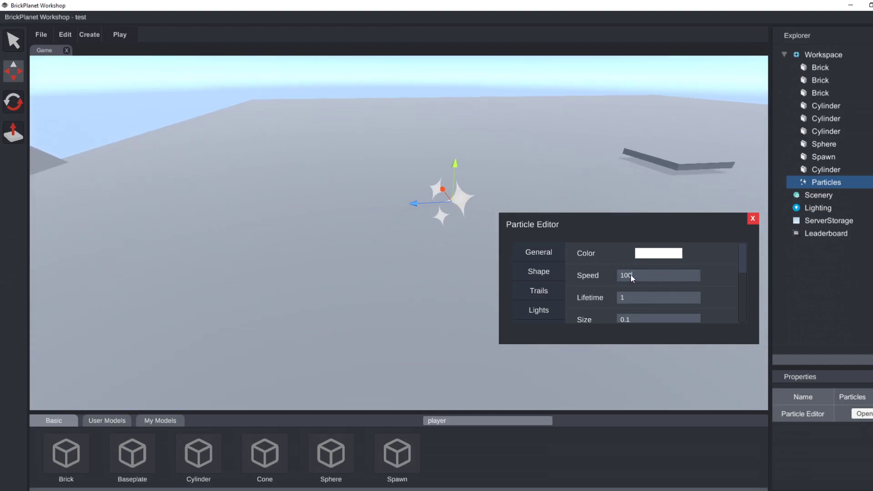
pyautogui.press('s')
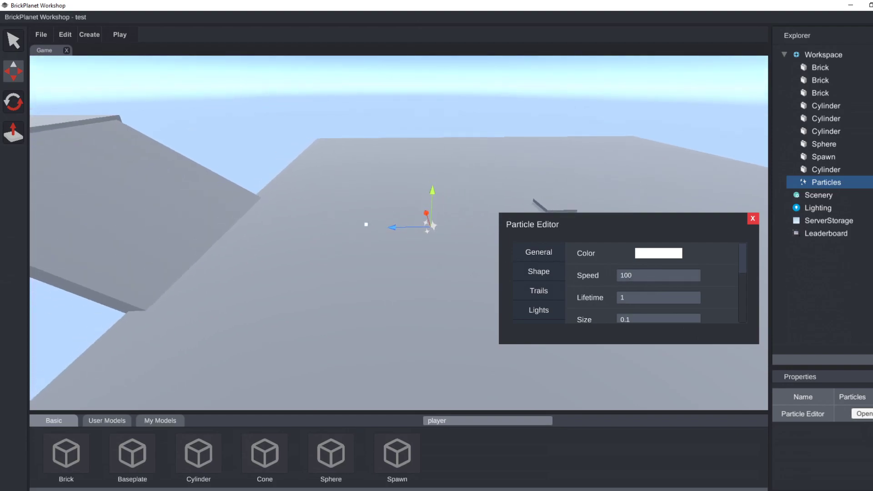
pyautogui.press('d')
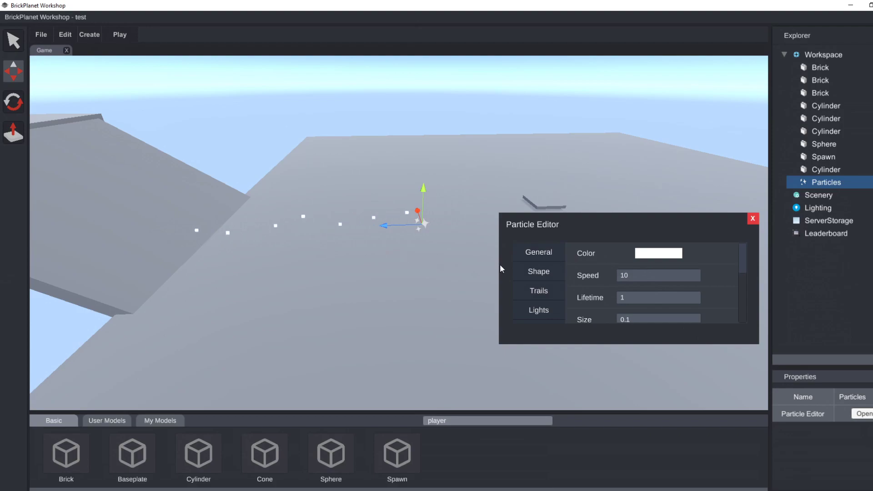
# - Delete the Particles effect and close the Particle Editor
pyautogui.press('Delete')
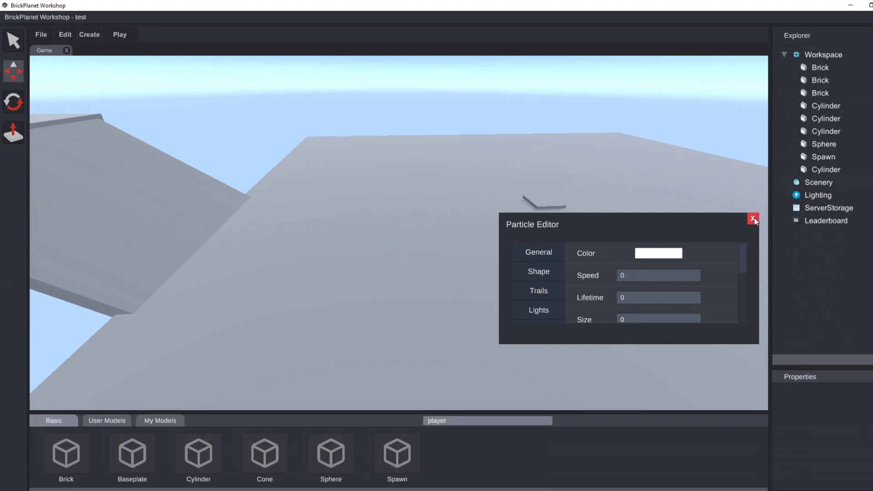
pyautogui.click(753, 219)
pyautogui.press('s')
pyautogui.moveTo(369, 228); pyautogui.dragTo(210, 144, button='right')
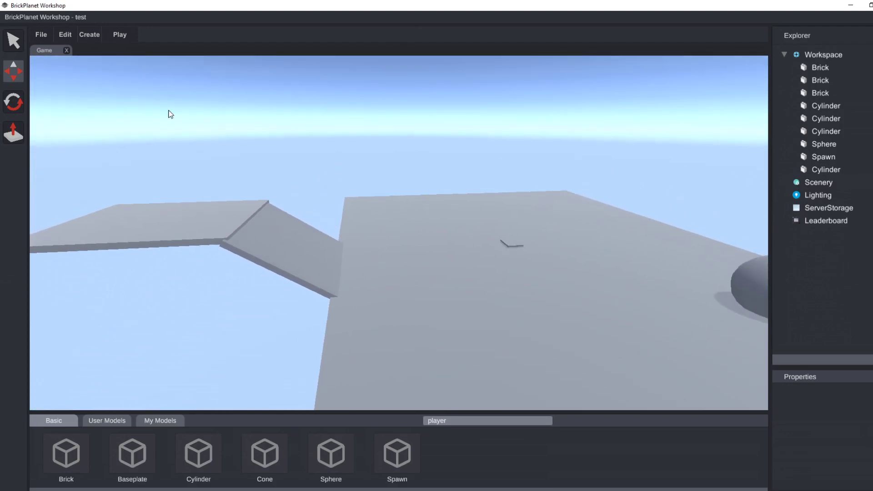
# - Create an empty Model data object in the workspace
pyautogui.click(86, 35)
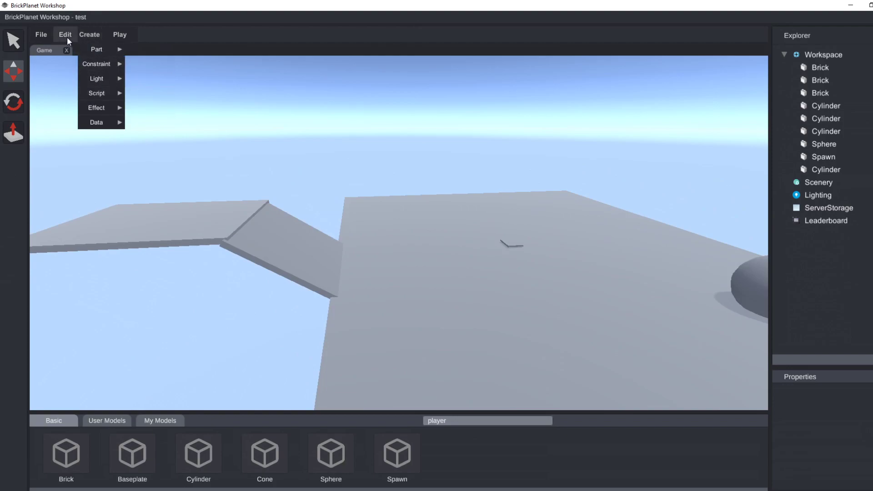
pyautogui.moveTo(122, 107)
pyautogui.moveTo(91, 121)
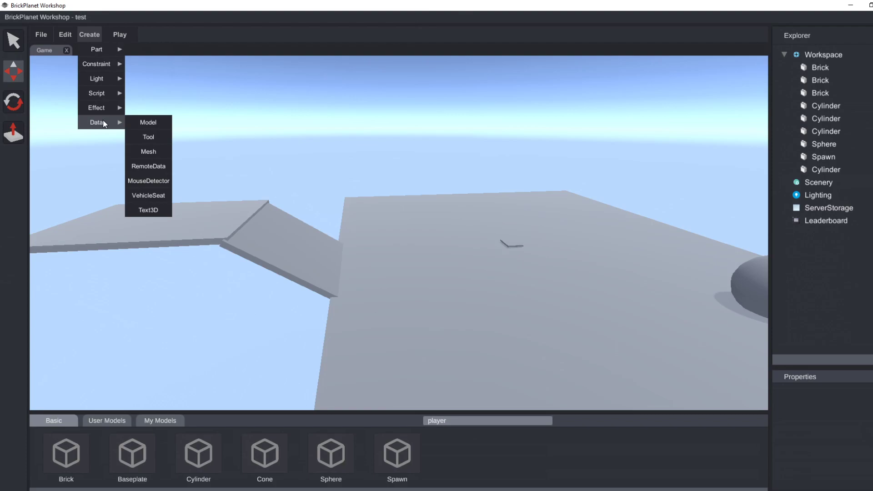
pyautogui.click(140, 122)
pyautogui.moveTo(481, 185); pyautogui.dragTo(481, 186, button='right')
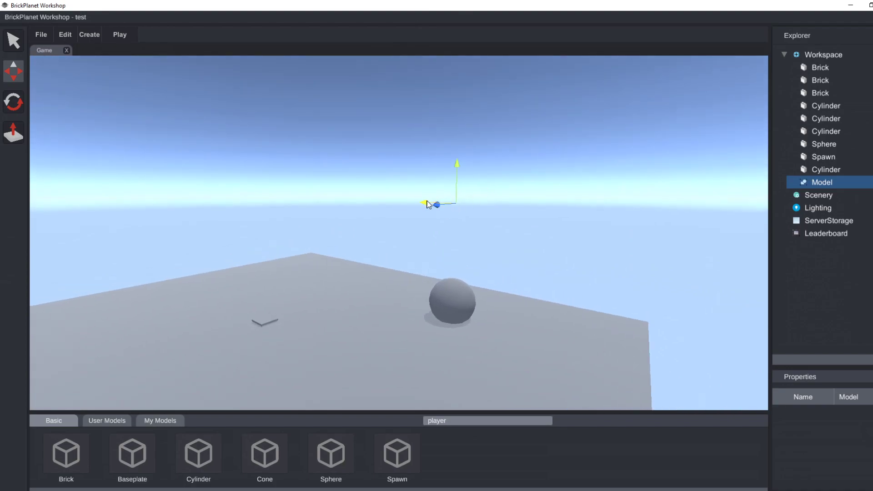
# - Undo a trial horizontal move of the empty model and delete it
pyautogui.moveTo(437, 203); pyautogui.dragTo(169, 251)
pyautogui.hotkey('ctrl', 'z')
pyautogui.press('Delete')
# - Add a basic Brick in the open space beside the ramp and raised platform
pyautogui.click(81, 33)
pyautogui.moveTo(91, 109)
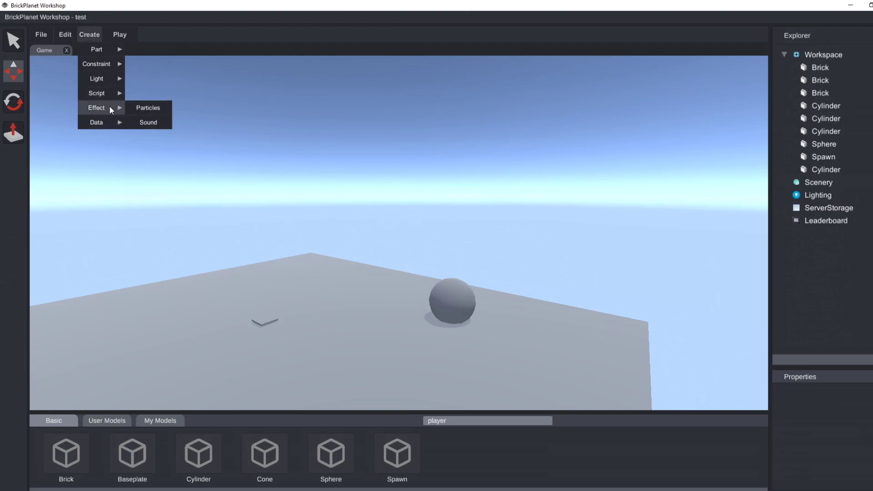
pyautogui.moveTo(288, 178); pyautogui.dragTo(51, 464, button='right')
pyautogui.click(51, 464)
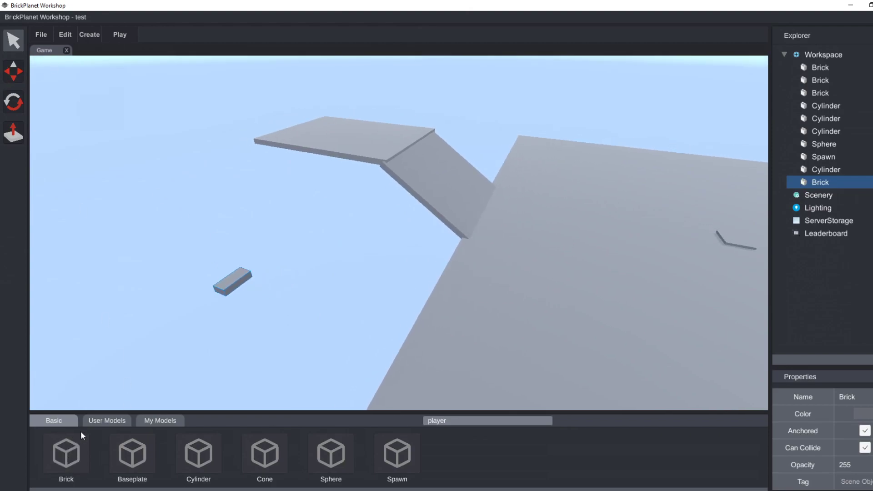
# - Delete the selected brick, search the user models for "sword" and place the Linked Sword spawner on the platform near the ramp
pyautogui.press('Delete')
pyautogui.click(112, 422)
pyautogui.click(439, 421)
pyautogui.write('sword')
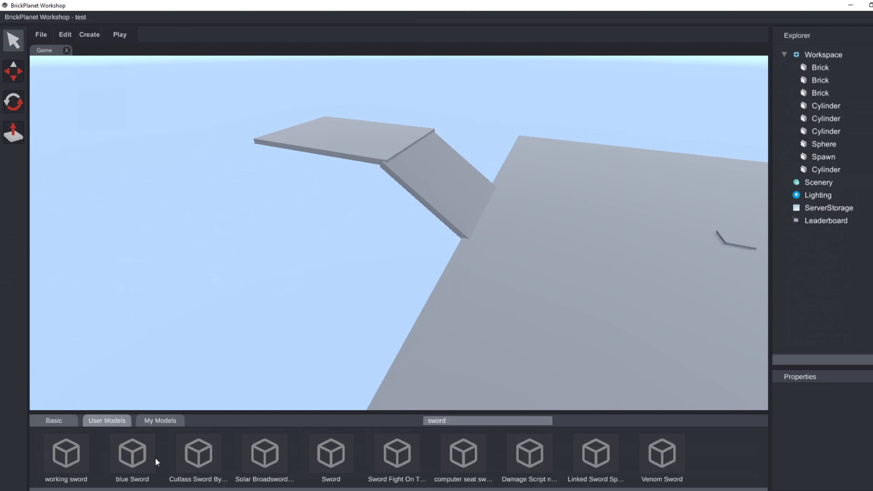
pyautogui.moveTo(286, 299); pyautogui.dragTo(472, 308)
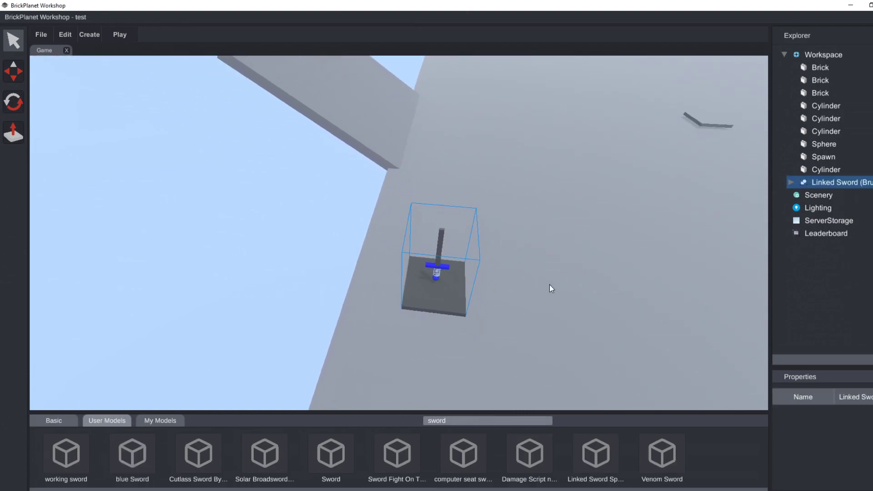
# - Expand the Linked Sword model's hierarchy through Sword Spawner to the contents of the Blue Sword tool
pyautogui.click(789, 182)
pyautogui.click(815, 208)
pyautogui.click(798, 208)
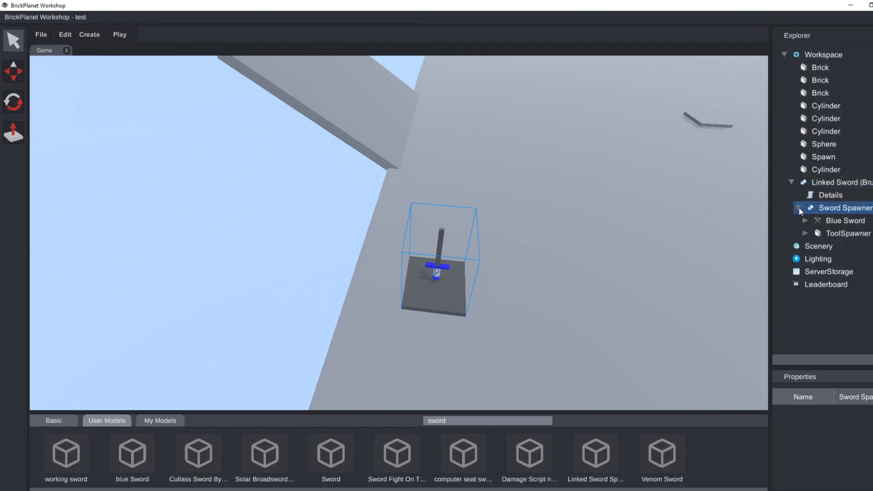
pyautogui.click(814, 220)
pyautogui.click(803, 220)
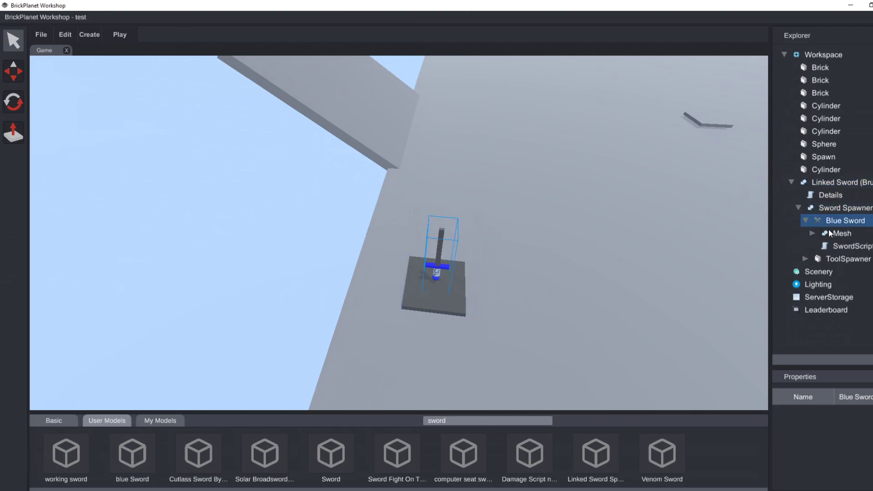
# - Examine the Blue Sword's SwordScript and the blade parts inside its Mesh group, leaving the group collapsed
pyautogui.click(820, 234)
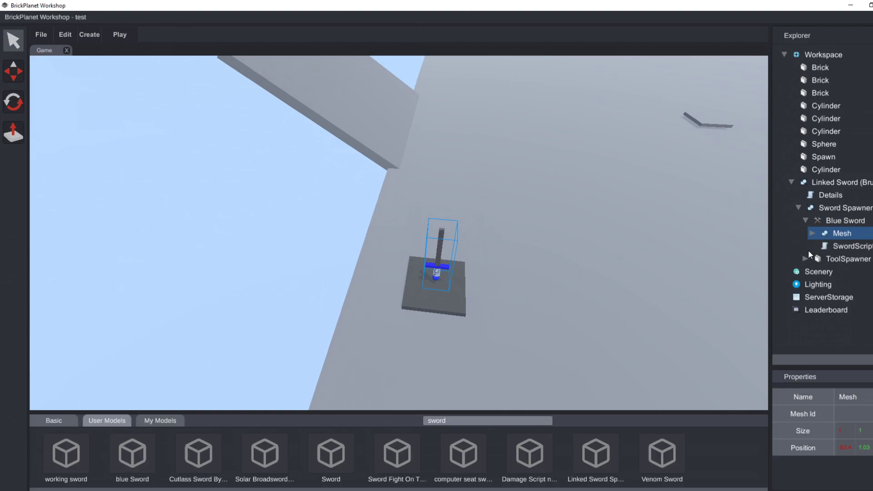
pyautogui.click(819, 245)
pyautogui.click(825, 233)
pyautogui.click(812, 233)
pyautogui.scroll(-3, 835, 245)
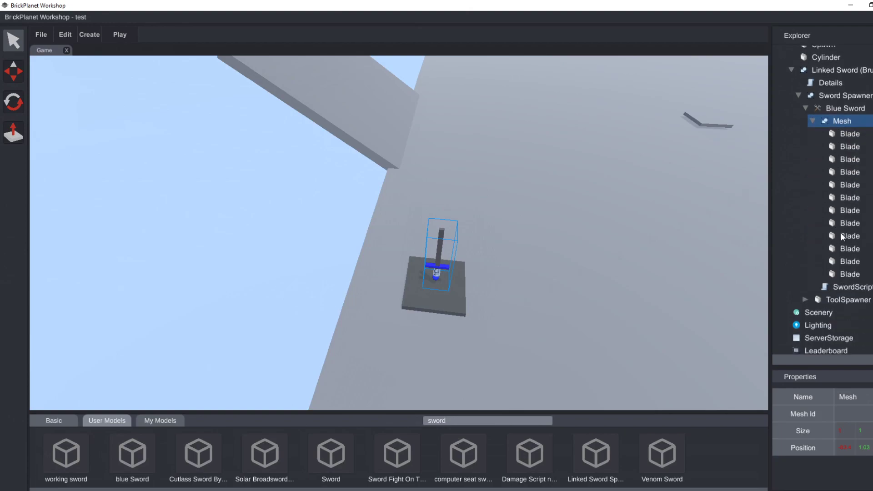
pyautogui.click(835, 286)
pyautogui.click(845, 122)
pyautogui.click(814, 121)
pyautogui.click(819, 221)
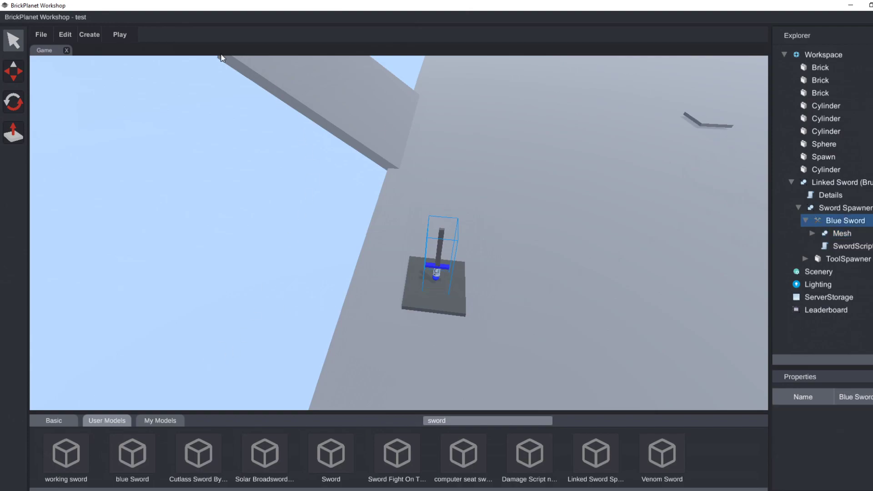
# - Create an empty Tool data object in the workspace
pyautogui.click(93, 32)
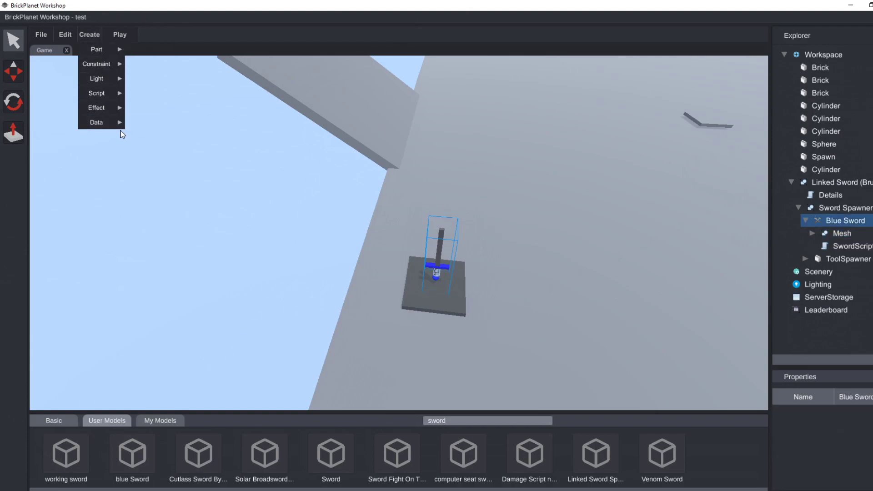
pyautogui.click(148, 137)
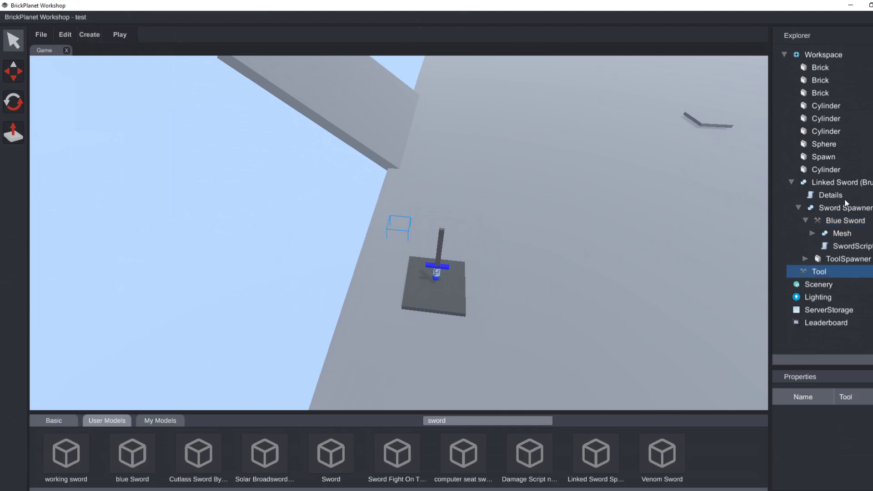
pyautogui.click(821, 220)
# - Delete the Linked Sword model and the empty Tool object from the workspace
pyautogui.click(837, 186)
pyautogui.press('Delete')
pyautogui.click(823, 175)
pyautogui.click(823, 179)
pyautogui.press('Delete')
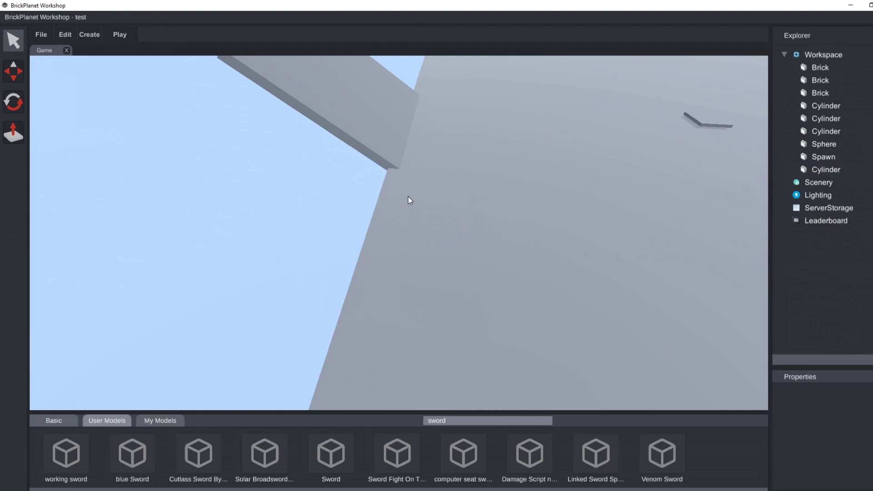
# - Create an empty Mesh data object in the workspace
pyautogui.click(89, 34)
pyautogui.moveTo(98, 121)
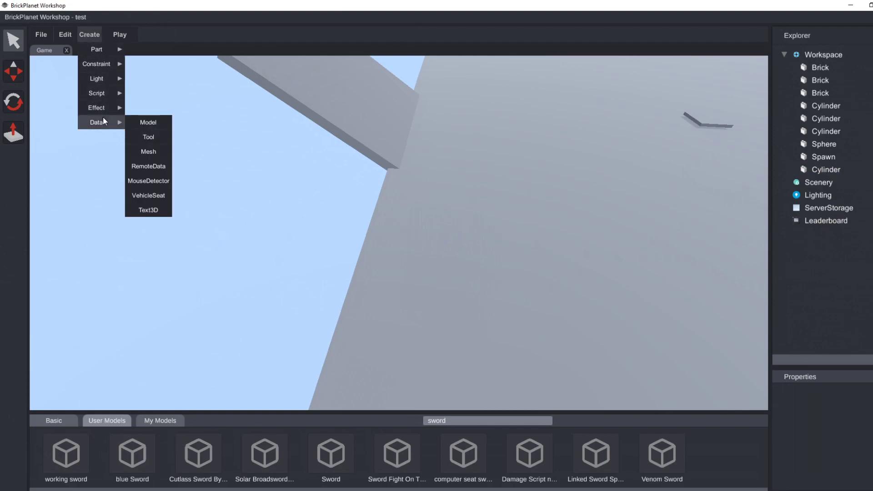
pyautogui.moveTo(115, 117)
pyautogui.click(148, 150)
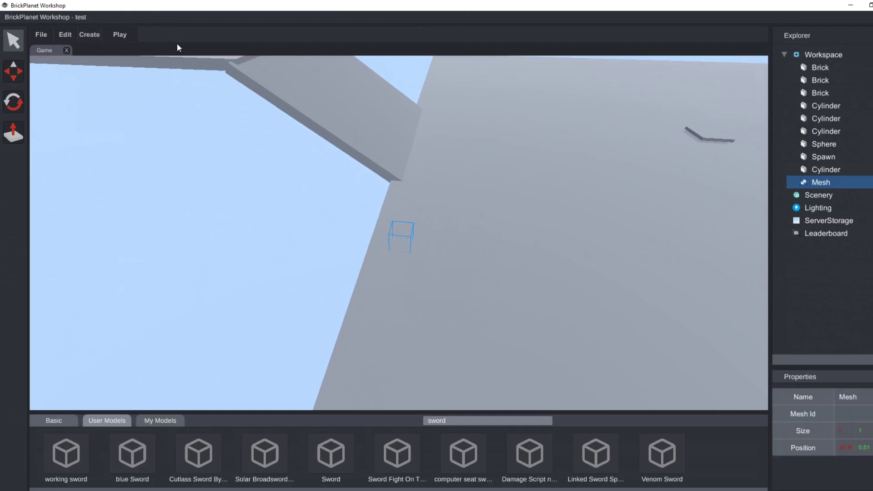
# - Switch to the web browser and open the BrickPlanet Snapback's page from the BrickPlanet store
pyautogui.moveTo(199, 6); pyautogui.dragTo(329, 231)
pyautogui.click(252, 7)
pyautogui.click(56, 133)
pyautogui.scroll(-4, 73, 109)
pyautogui.scroll(-11, 344, 189)
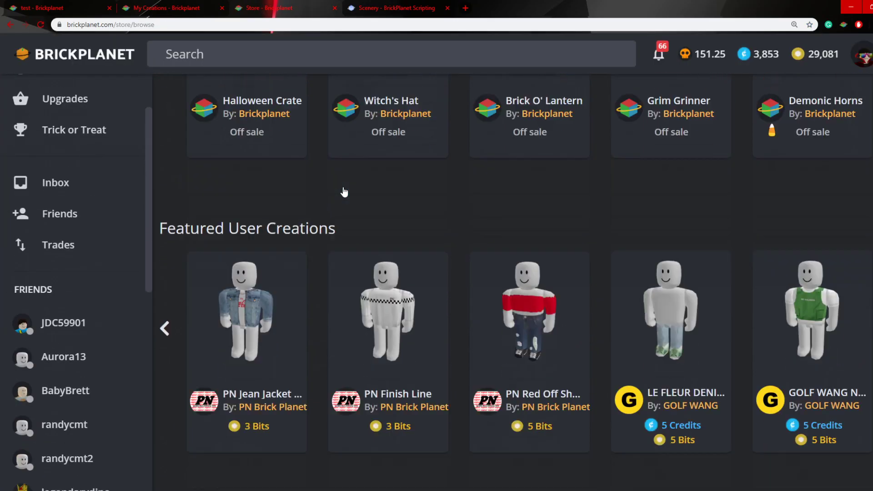
pyautogui.scroll(-5, 346, 202)
pyautogui.click(668, 289)
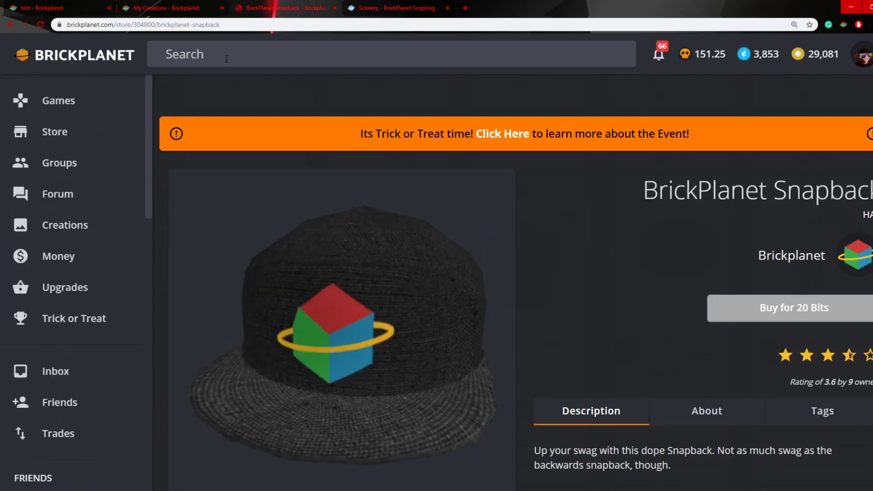
# - Highlight the item ID 304800 in the BrickPlanet Snapback page's web address
pyautogui.moveTo(132, 24); pyautogui.dragTo(155, 35)
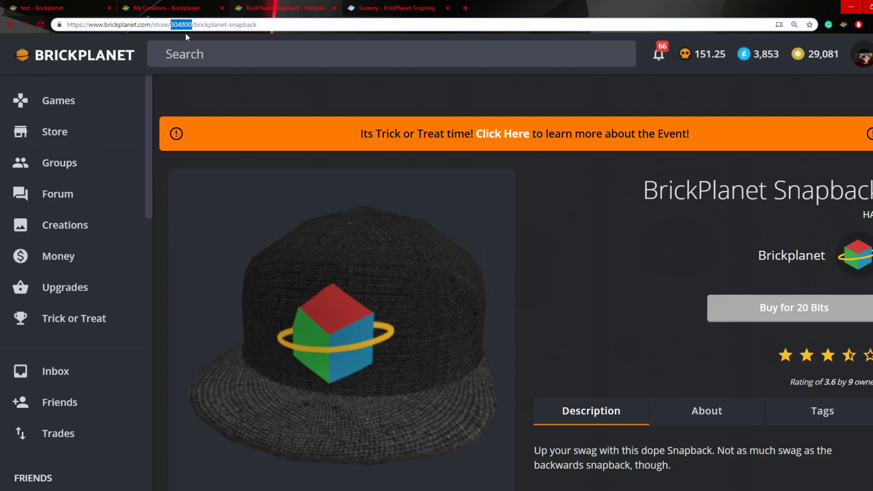
pyautogui.click(582, 213)
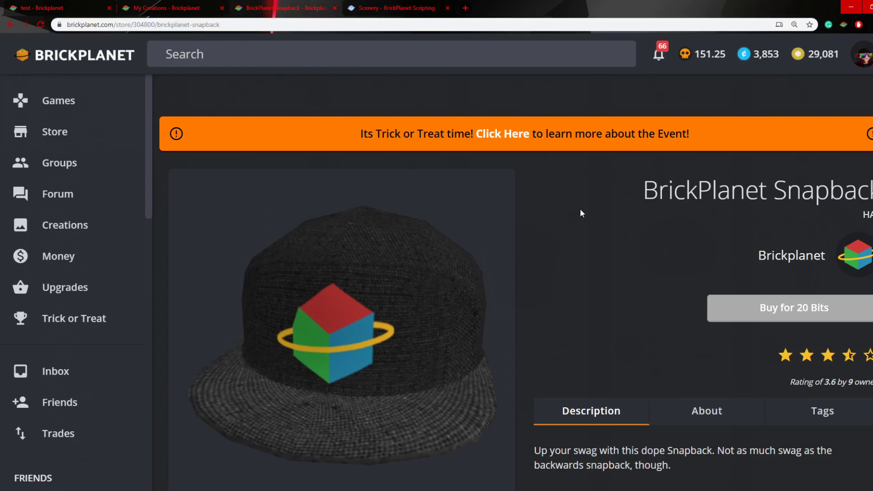
pyautogui.hotkey('ctrl', '+')
pyautogui.hotkey('ctrl', '-')
pyautogui.hotkey('ctrl', '-')
pyautogui.hotkey('ctrl', '-')
pyautogui.hotkey('ctrl', '-')
pyautogui.hotkey('ctrl', '-')
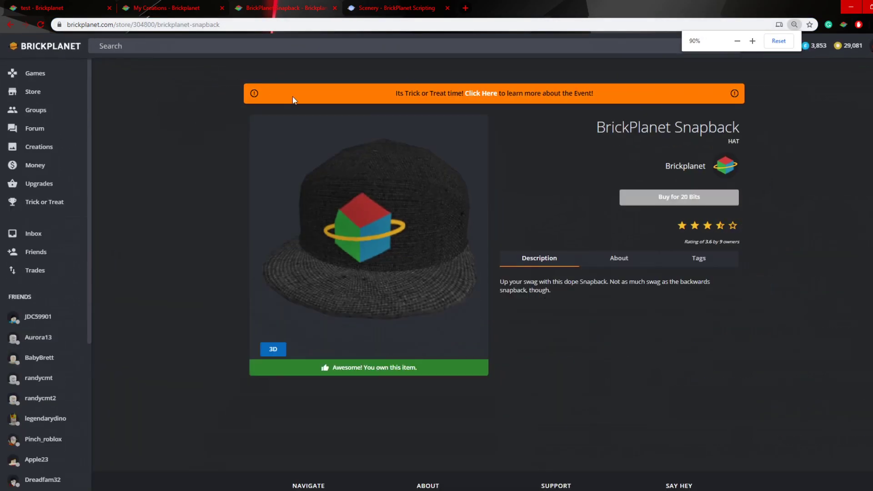
pyautogui.hotkey('ctrl', '+')
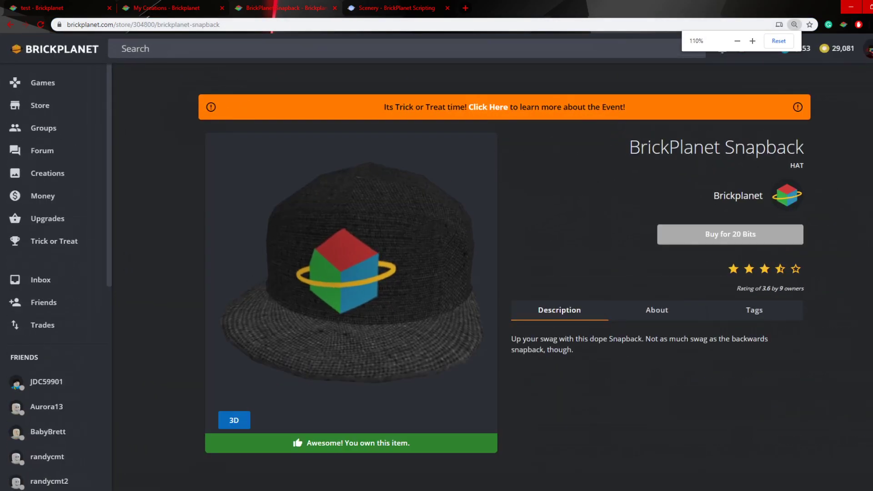
# - Switch back to BrickPlanet Workshop and set the Mesh object's Mesh Id to 304800
pyautogui.hotkey('alt', 'Tab')
pyautogui.moveTo(725, 230); pyautogui.dragTo(660, 5)
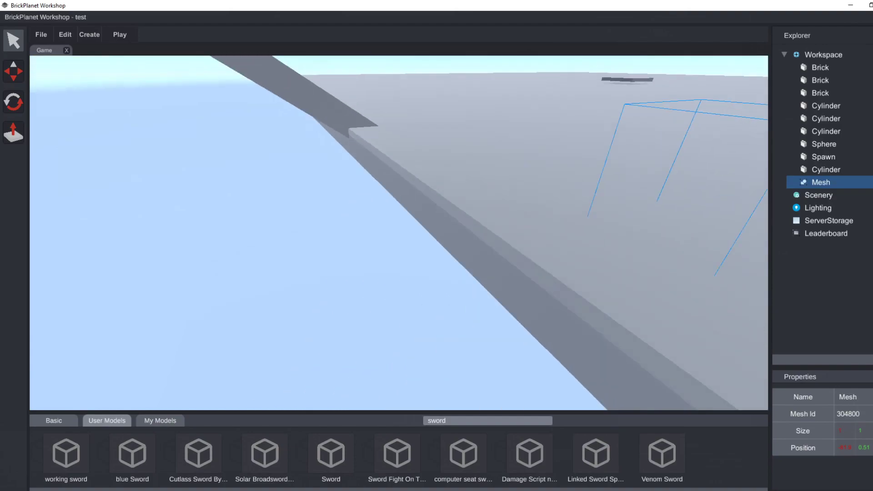
# - Show the move handles on the Mesh object and delete it from the workspace
pyautogui.click(10, 73)
pyautogui.press('s')
pyautogui.moveTo(461, 171); pyautogui.dragTo(538, 15)
pyautogui.press('s')
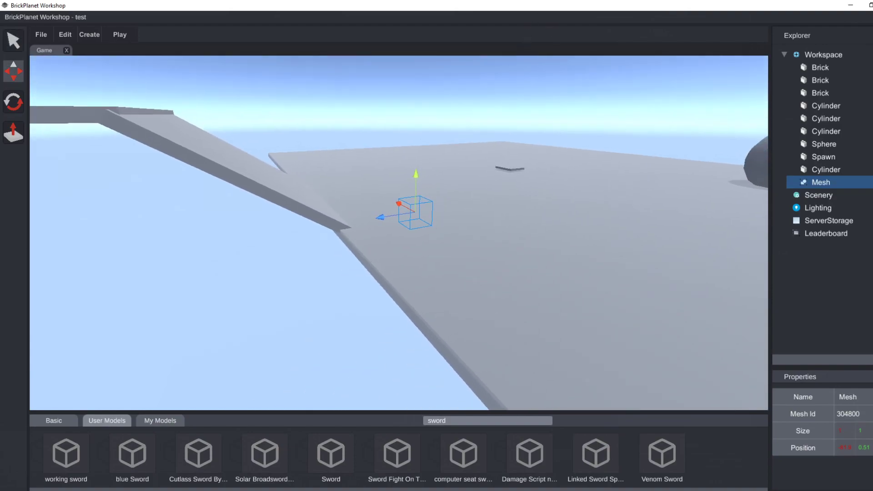
pyautogui.press('w')
pyautogui.press('Delete')
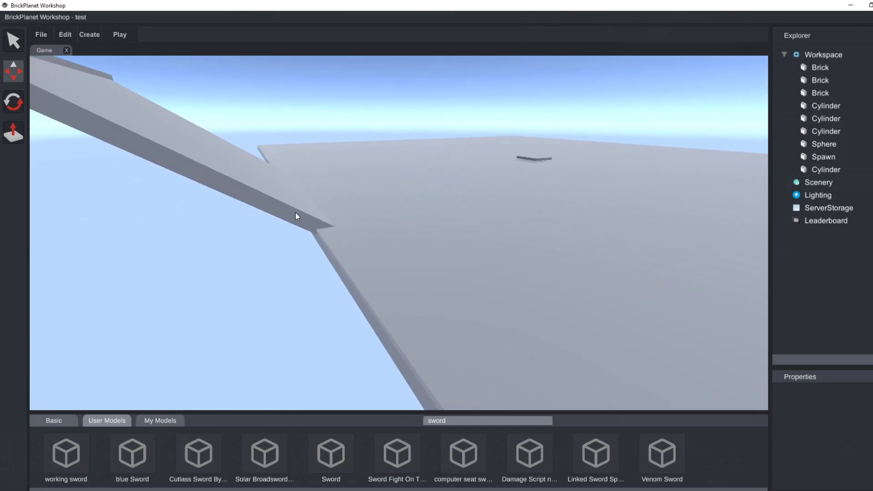
# - Try placing the Cutlass Sword and Solar Broadsword user models in the scene and delete them
pyautogui.moveTo(302, 197); pyautogui.dragTo(201, 335, button='right')
pyautogui.moveTo(195, 466); pyautogui.dragTo(473, 288)
pyautogui.press('w')
pyautogui.moveTo(265, 454); pyautogui.dragTo(468, 234)
pyautogui.press('Delete')
pyautogui.moveTo(432, 264); pyautogui.dragTo(176, 455, button='right')
pyautogui.moveTo(174, 455); pyautogui.dragTo(645, 314)
pyautogui.press('Delete')
pyautogui.moveTo(645, 314); pyautogui.dragTo(728, 319, button='right')
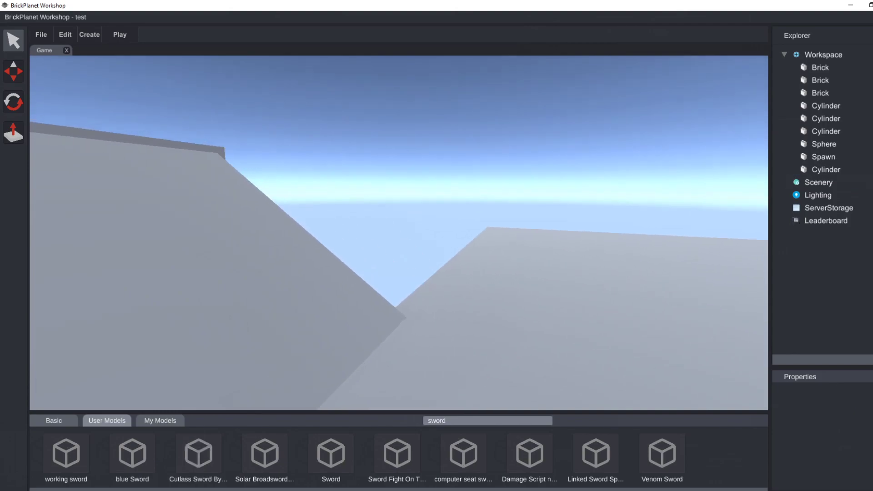
# - Show the collection of own saved models in place of the sword search results
pyautogui.press('d')
pyautogui.press('d')
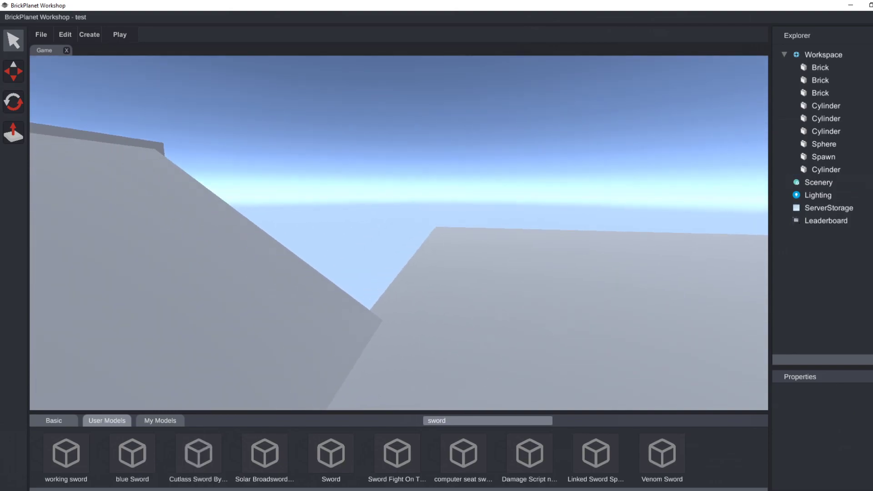
pyautogui.click(169, 419)
pyautogui.moveTo(288, 355); pyautogui.dragTo(437, 355, button='right')
pyautogui.press('w')
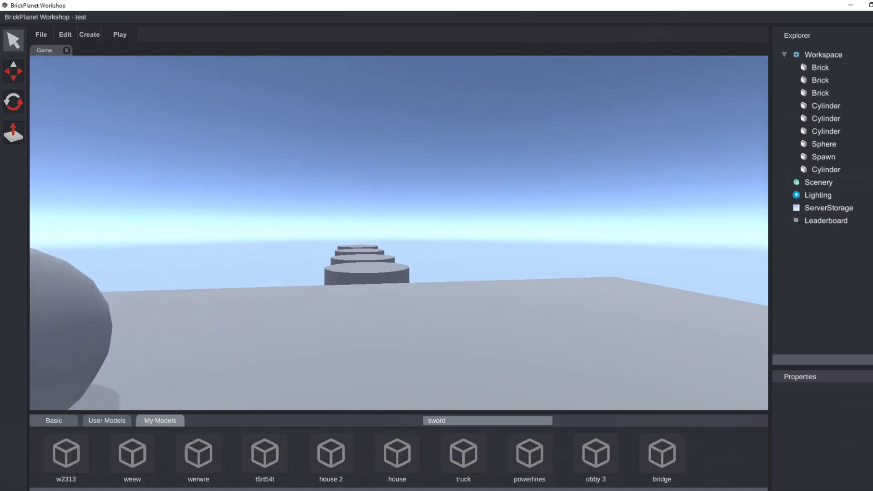
# - Create a MouseDetector data object in the workspace
pyautogui.click(90, 37)
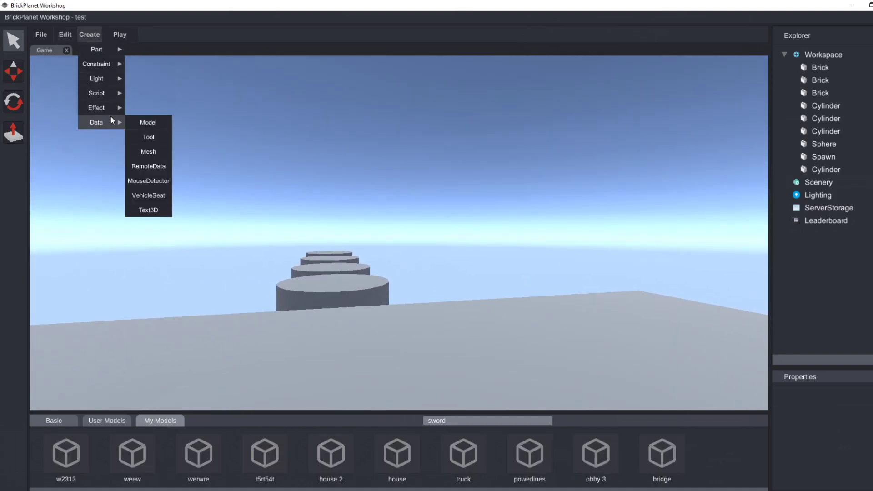
pyautogui.moveTo(116, 126)
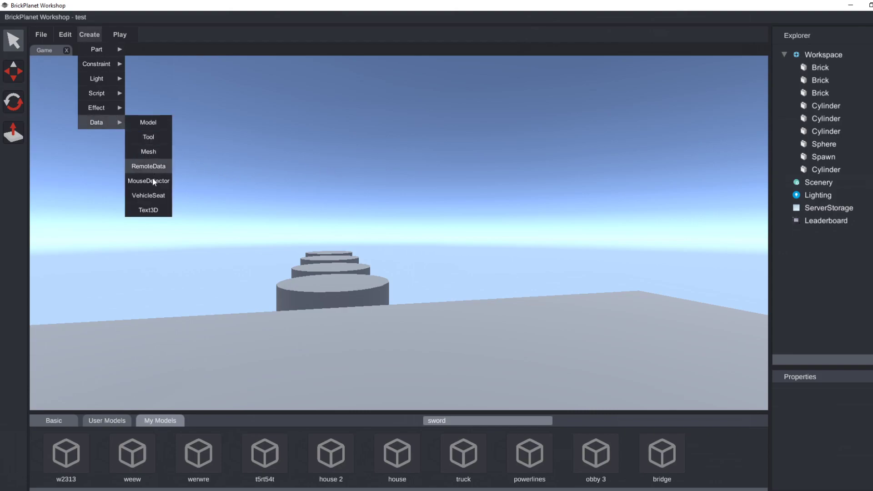
pyautogui.click(151, 181)
pyautogui.moveTo(151, 182); pyautogui.dragTo(642, 187, button='right')
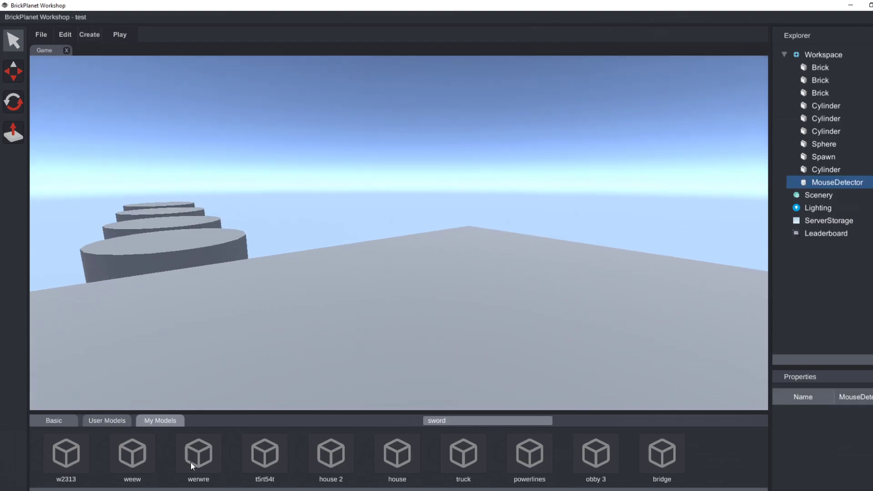
# - Add a basic Brick on the large platform near the row of cylinders and enlarge it into a wide, thick block
pyautogui.click(54, 421)
pyautogui.moveTo(66, 453); pyautogui.dragTo(631, 351)
pyautogui.click(14, 132)
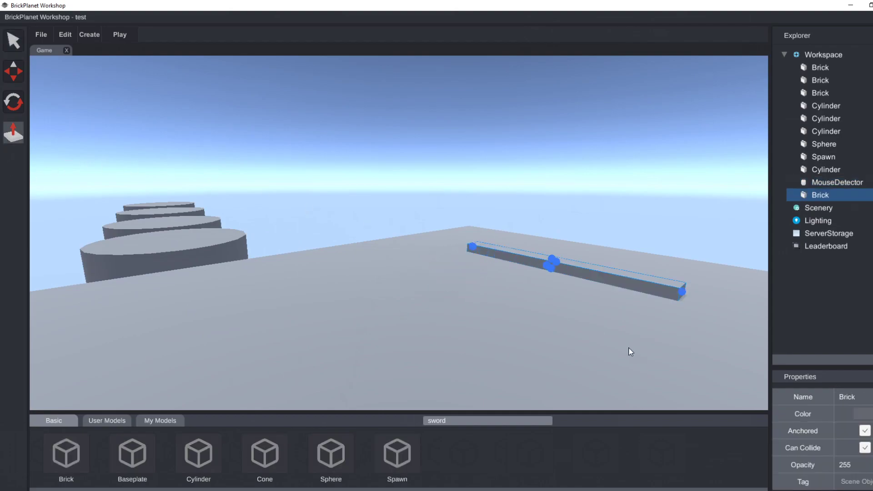
pyautogui.moveTo(545, 265); pyautogui.dragTo(530, 228)
# - Nest the MouseDetector inside the new Brick and select that Brick
pyautogui.moveTo(826, 181); pyautogui.dragTo(826, 194)
pyautogui.click(829, 183)
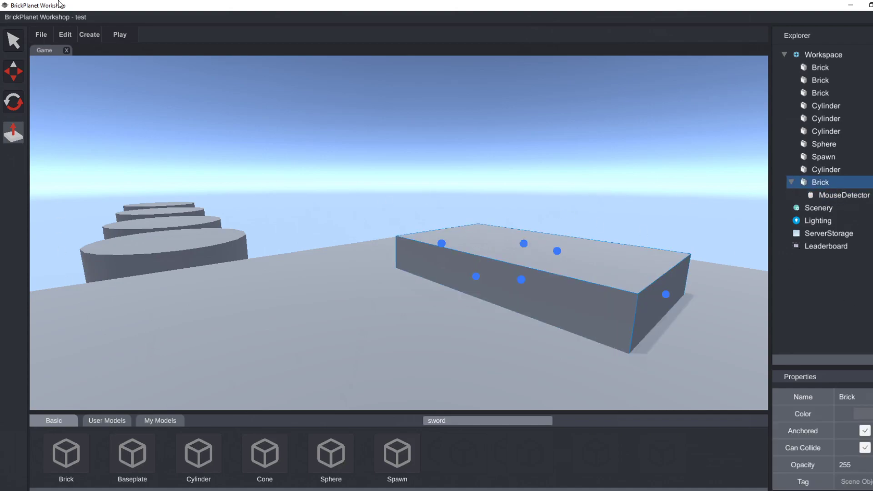
# - Create a Text3D data object in the workspace
pyautogui.click(84, 36)
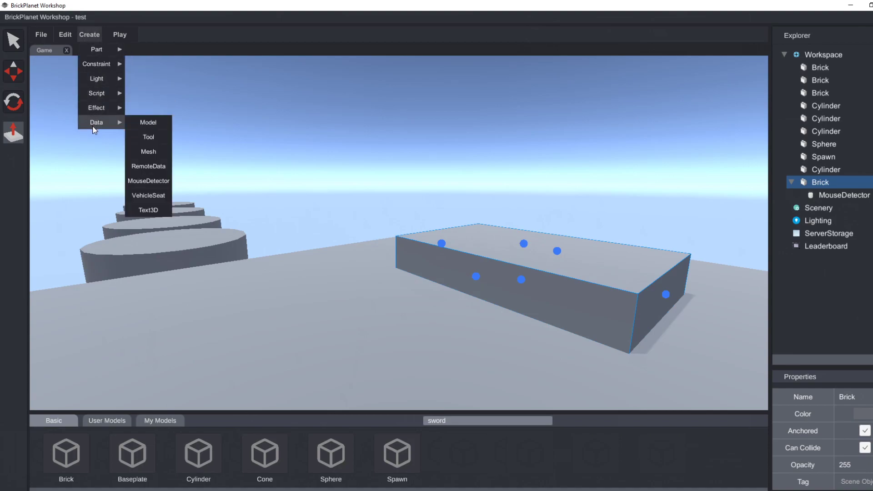
pyautogui.moveTo(113, 112)
pyautogui.click(148, 210)
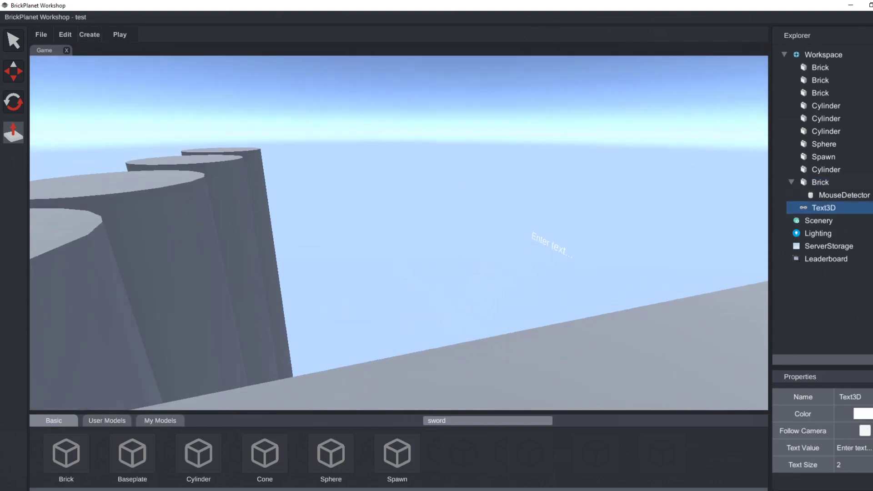
pyautogui.moveTo(272, 200); pyautogui.dragTo(221, 200, button='right')
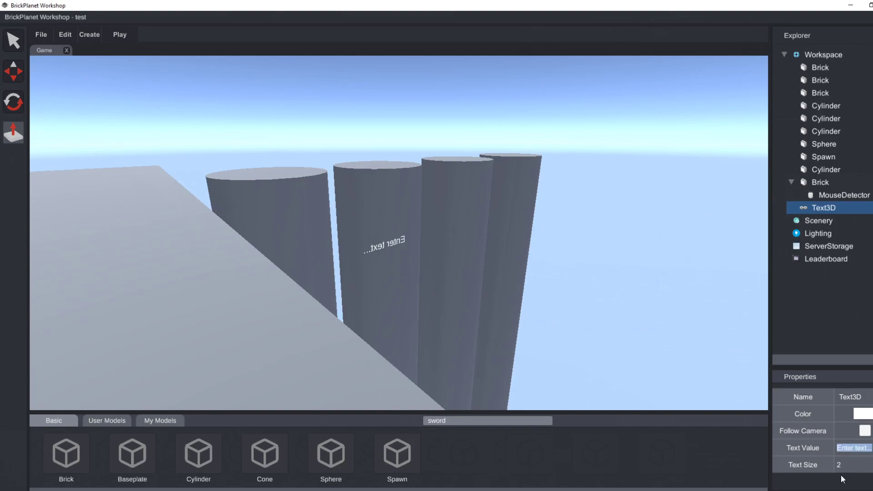
# - Set the Text3D object's text size to 100
pyautogui.press('Return')
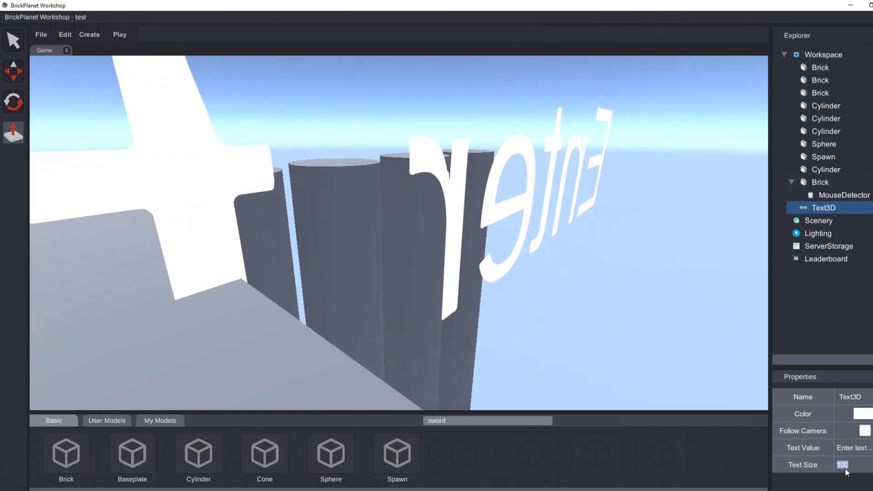
pyautogui.press('Return')
# - Set the Text3D object's text size to 20
pyautogui.moveTo(230, 157); pyautogui.dragTo(702, 421, button='right')
pyautogui.click(872, 465)
pyautogui.write('20')
pyautogui.press('Return')
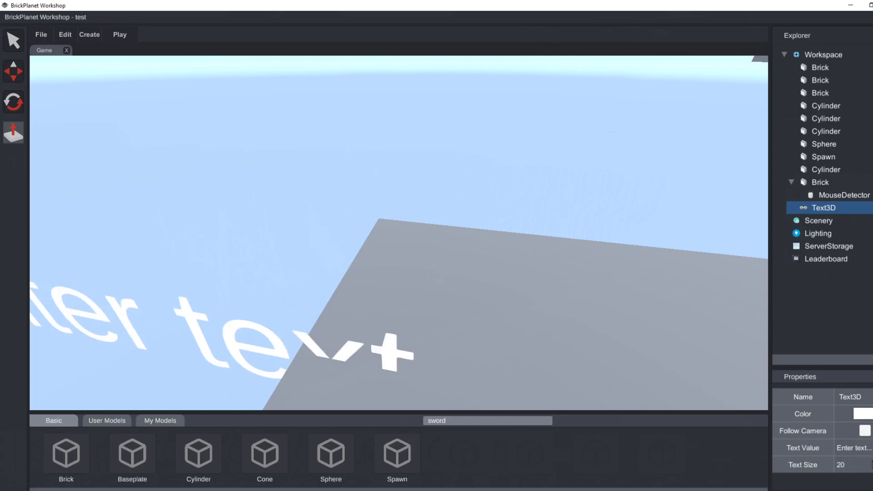
# - Rotate the 3D text to face the baseplate and move it up above the baseplate's edge
pyautogui.moveTo(78, 57); pyautogui.dragTo(8, 106, button='right')
pyautogui.click(12, 102)
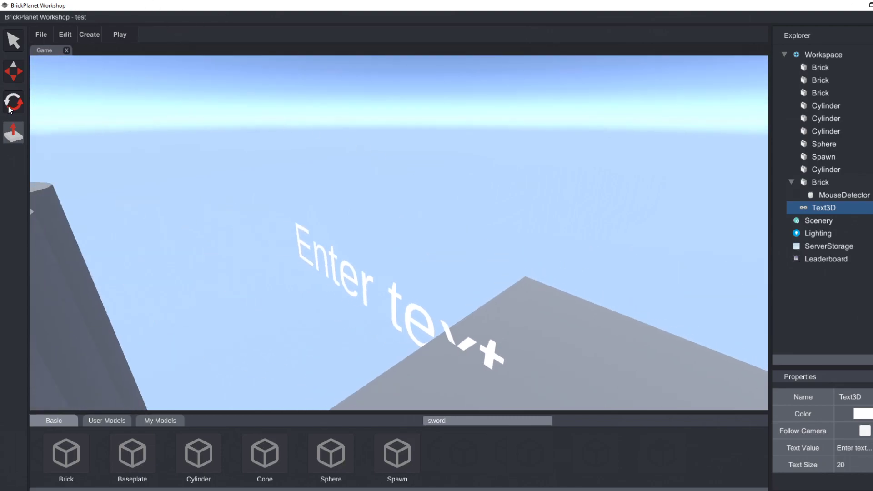
pyautogui.moveTo(372, 326); pyautogui.dragTo(427, 321)
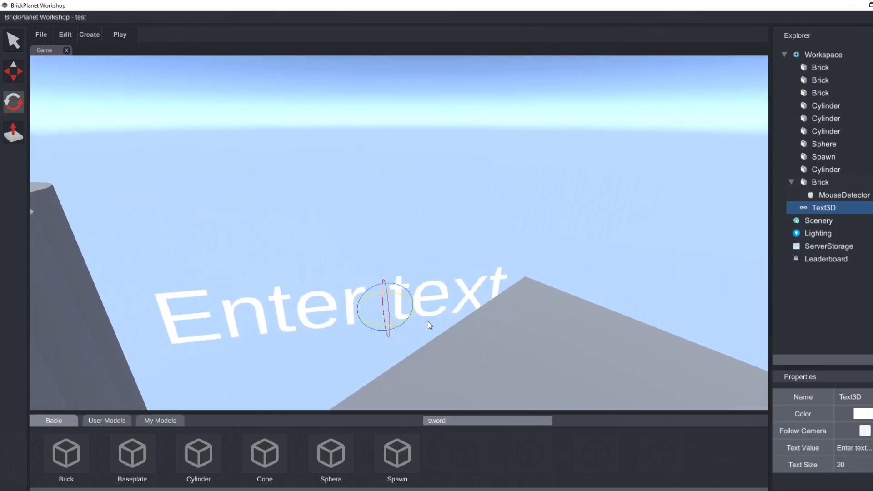
pyautogui.click(14, 71)
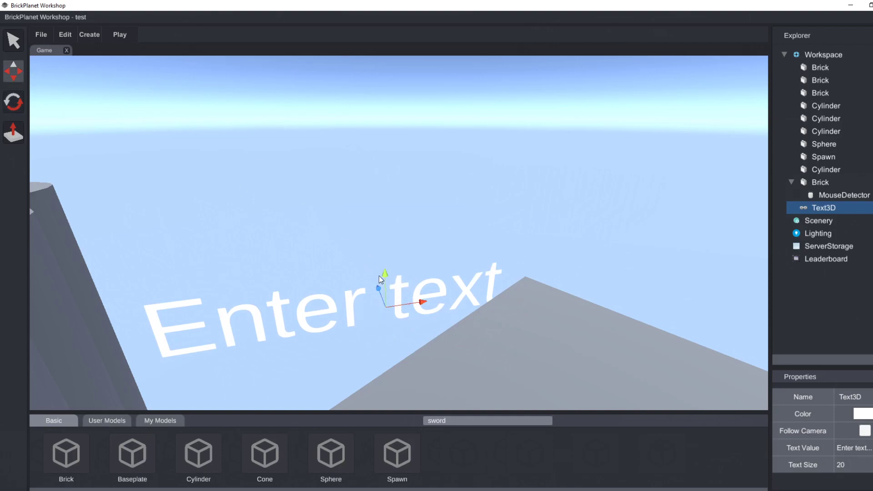
pyautogui.moveTo(386, 278); pyautogui.dragTo(574, 353, button='right')
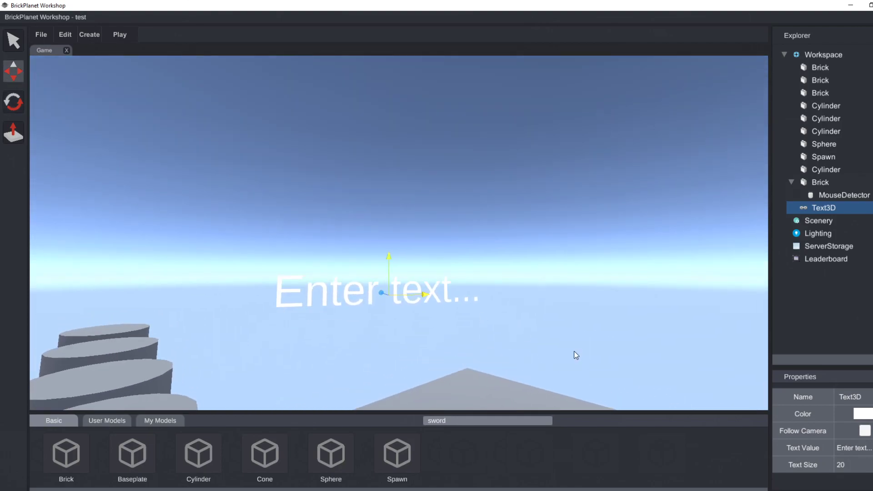
# - Change the Text3D object's text value to Welcome
pyautogui.click(862, 444)
pyautogui.write('Welcome')
pyautogui.press('Return')
# - Try out the Follow Camera option on the Welcome text from several view angles and leave it switched off
pyautogui.click(865, 431)
pyautogui.moveTo(501, 273)
pyautogui.mouseDown(button='right')
pyautogui.moveTo(391, 255)
pyautogui.moveTo(491, 266)
pyautogui.mouseUp(button='right')
pyautogui.click(865, 431)
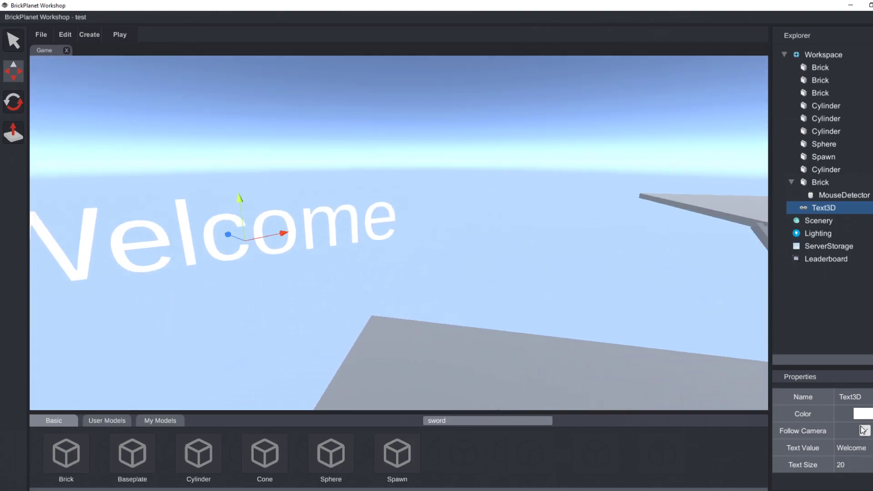
pyautogui.moveTo(544, 388); pyautogui.dragTo(629, 371, button='right')
pyautogui.click(865, 430)
pyautogui.moveTo(682, 392); pyautogui.dragTo(662, 390, button='right')
pyautogui.moveTo(577, 404); pyautogui.dragTo(545, 405, button='right')
pyautogui.moveTo(620, 276); pyautogui.dragTo(561, 247, button='right')
pyautogui.moveTo(748, 339); pyautogui.dragTo(158, 195, button='right')
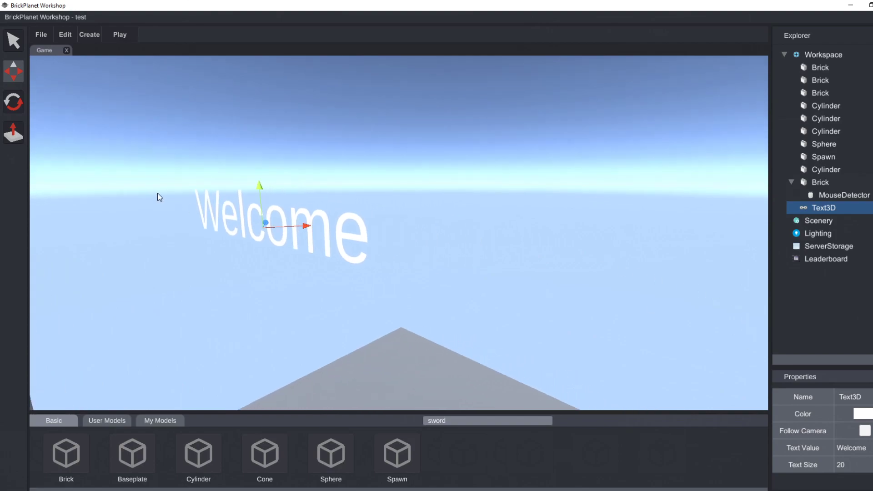
# - Rotate the Welcome text about its vertical axis so it faces the baseplate
pyautogui.click(13, 99)
pyautogui.moveTo(262, 232); pyautogui.dragTo(319, 231)
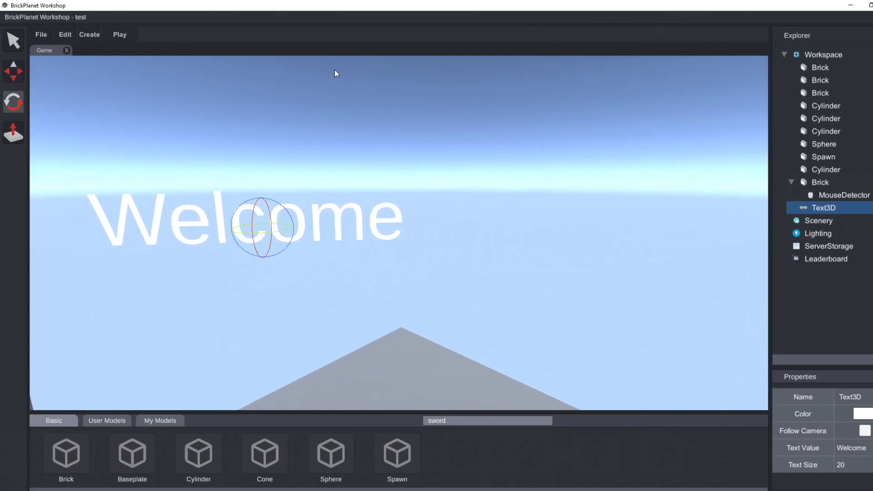
# - Create a VehicleSeat data object, place it flat on the baseplate beside the ramp, and deselect it
pyautogui.click(88, 35)
pyautogui.moveTo(127, 125)
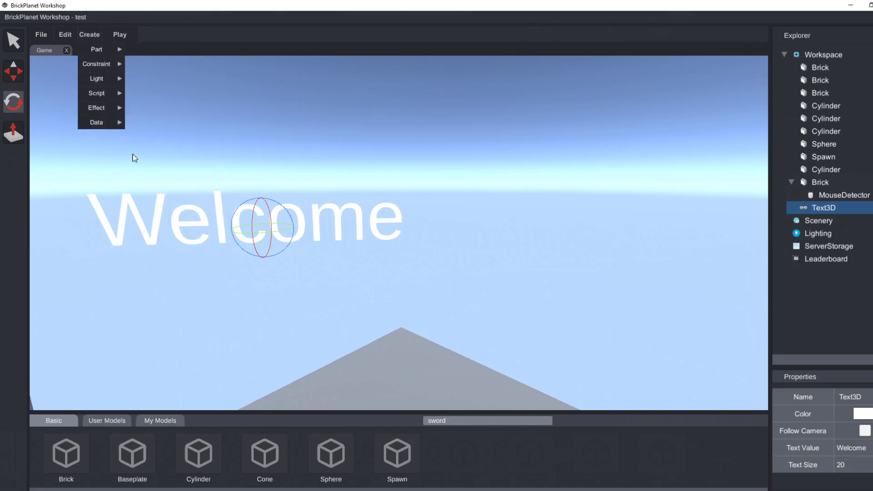
pyautogui.click(148, 196)
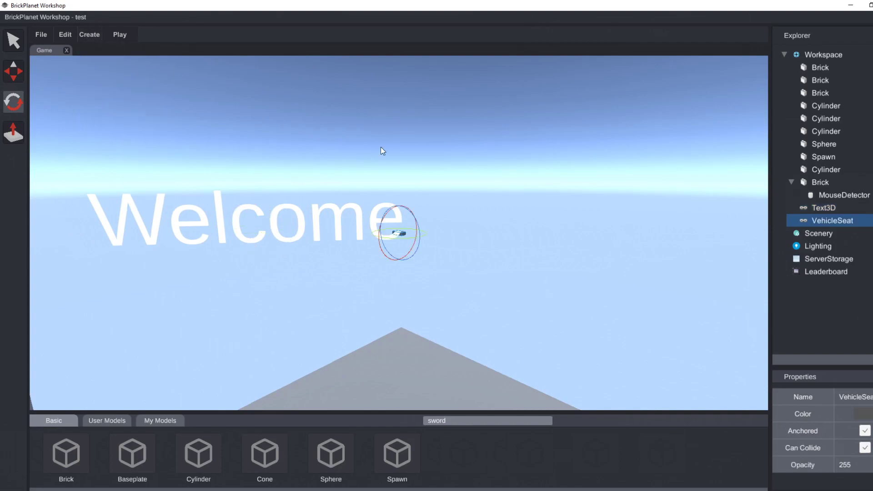
pyautogui.moveTo(345, 152); pyautogui.dragTo(326, 173, button='right')
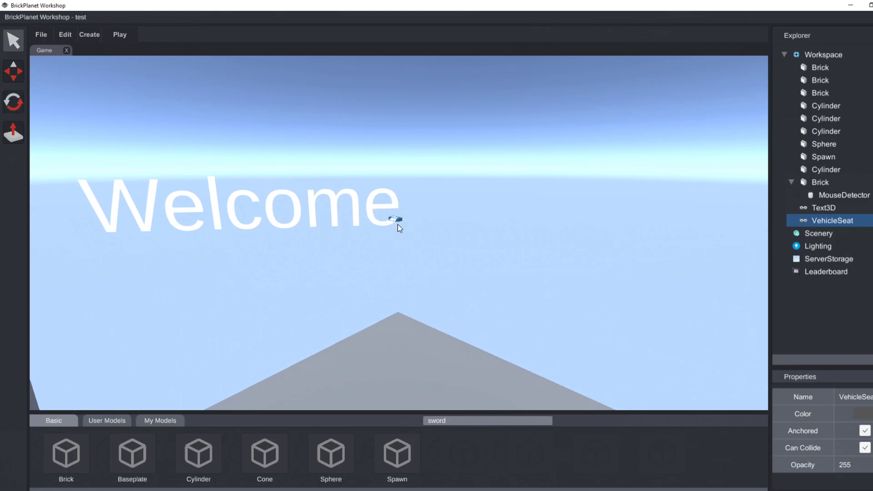
pyautogui.moveTo(402, 220); pyautogui.dragTo(568, 267, button='right')
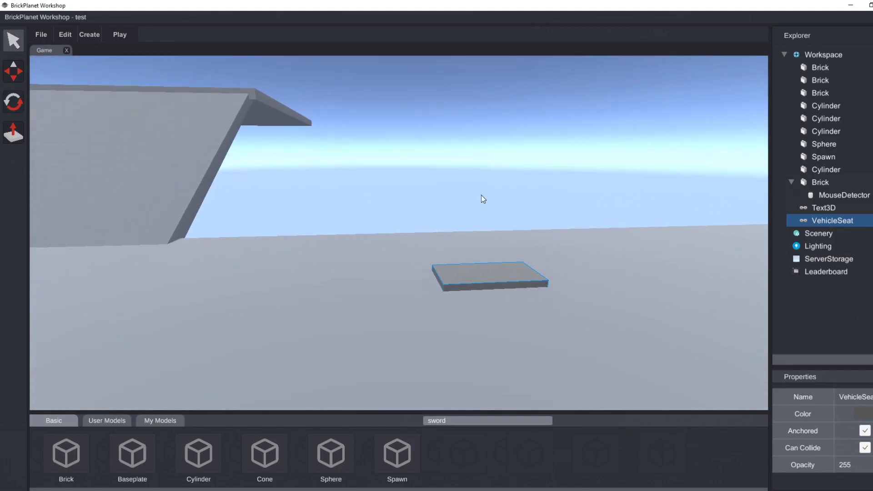
pyautogui.scroll(-5, 460, 165)
pyautogui.click(460, 166)
pyautogui.moveTo(460, 166); pyautogui.dragTo(291, 4, button='right')
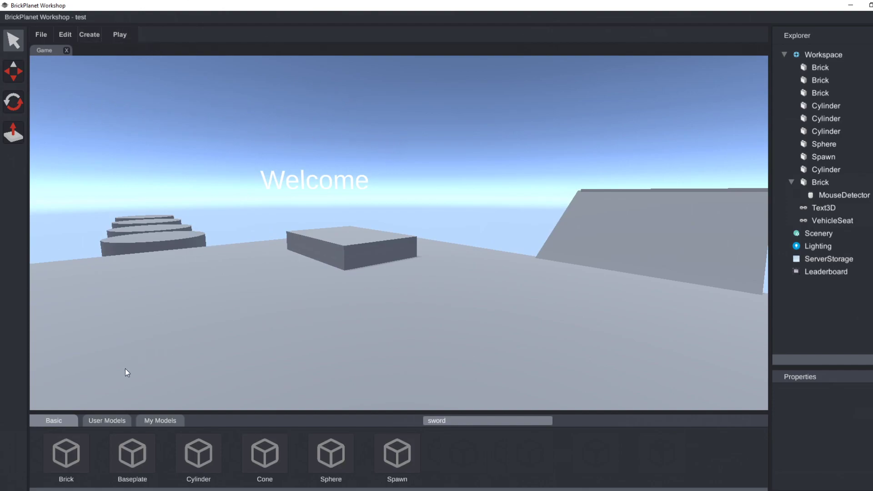
# - Search the user models for 123, tra and so, and clear the search
pyautogui.click(104, 423)
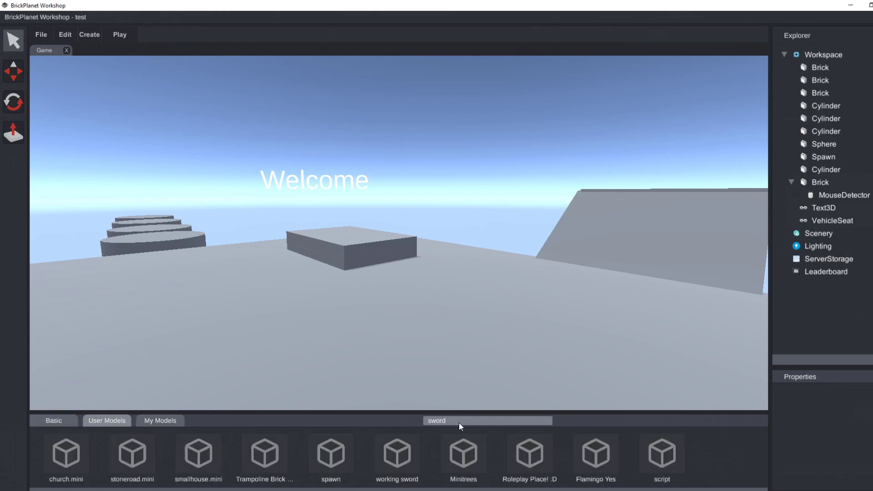
pyautogui.click(479, 417)
pyautogui.write('122')
pyautogui.press('BackSpace')
pyautogui.write('3')
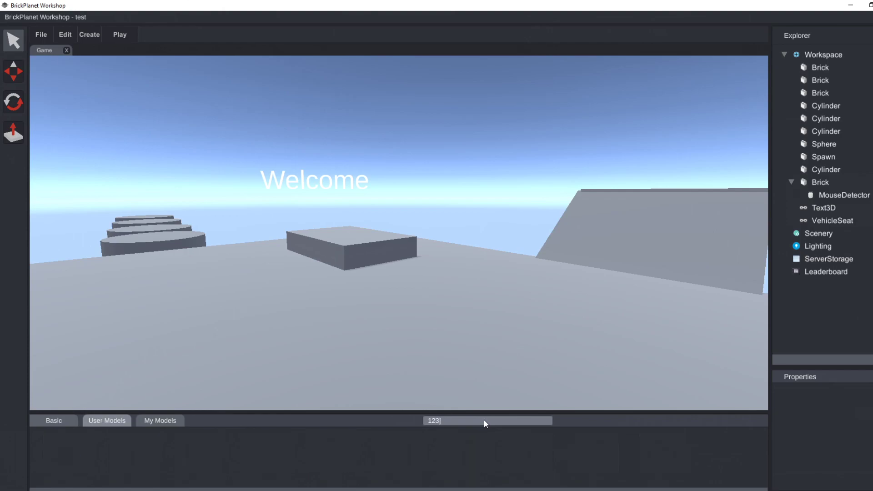
pyautogui.click(476, 421)
pyautogui.write('tra')
pyautogui.press('BackSpace')
pyautogui.press('BackSpace')
pyautogui.press('BackSpace')
pyautogui.write('so')
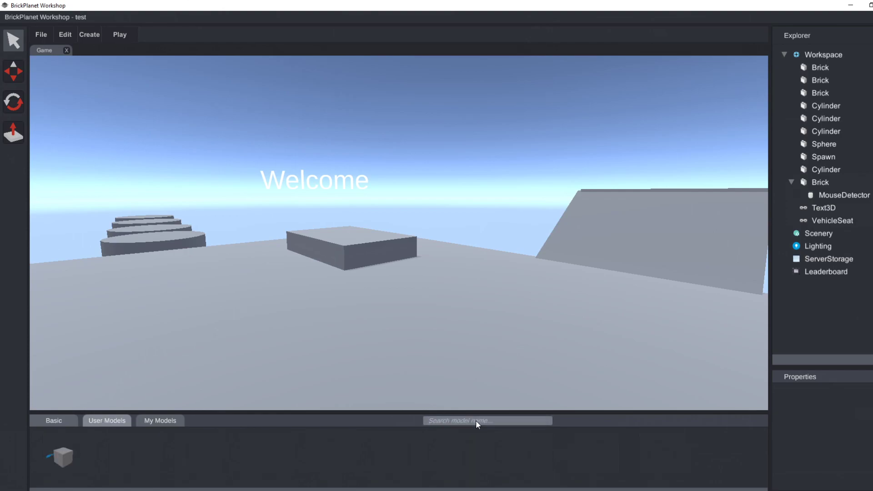
pyautogui.press('BackSpace')
pyautogui.press('BackSpace')
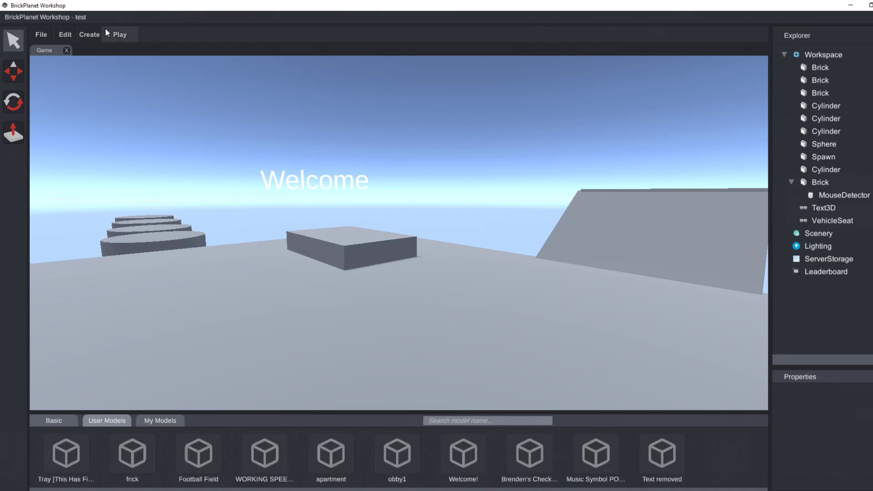
# - Try to save over the existing model w2313 with Make public set to Yes, and close the dialog
pyautogui.click(53, 34)
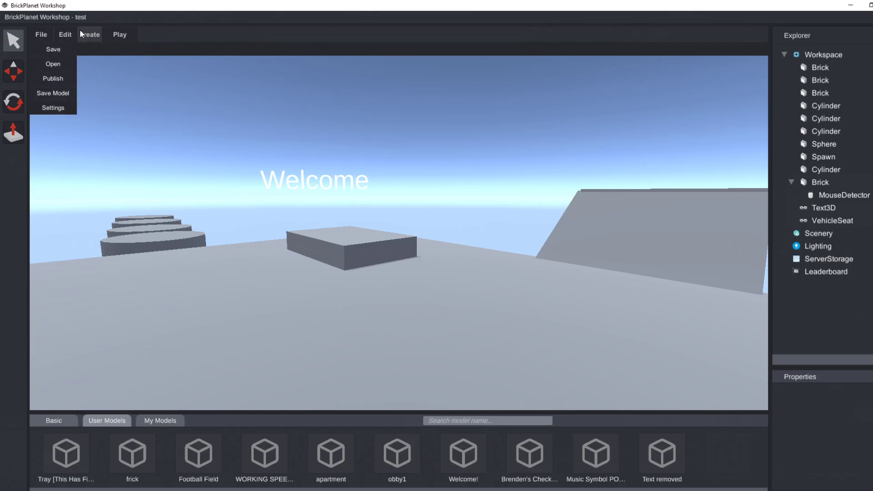
pyautogui.click(56, 91)
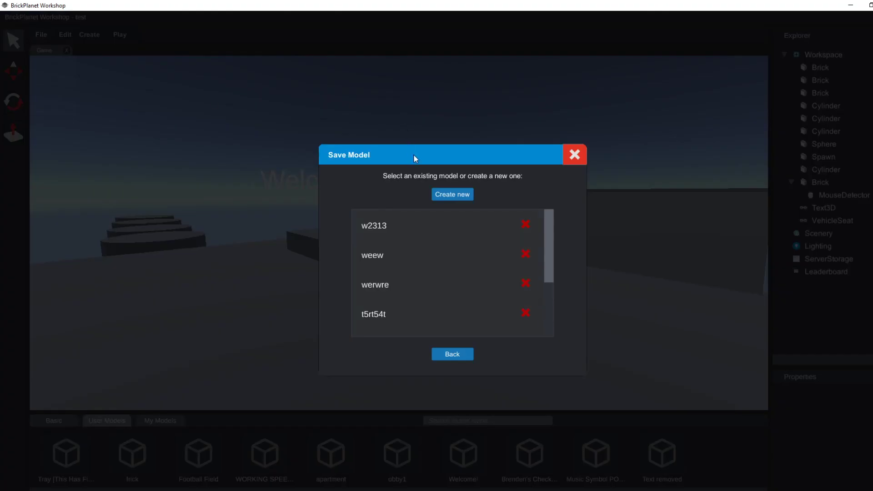
pyautogui.click(429, 220)
pyautogui.click(473, 269)
pyautogui.click(471, 287)
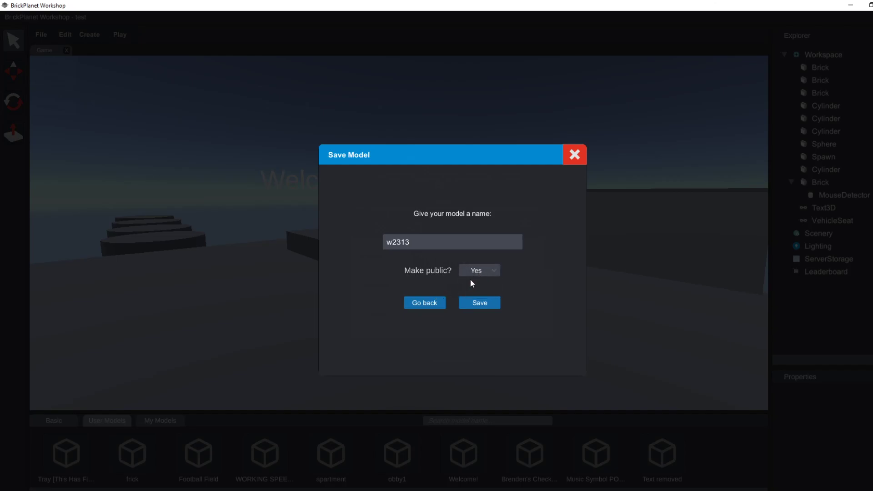
pyautogui.click(485, 303)
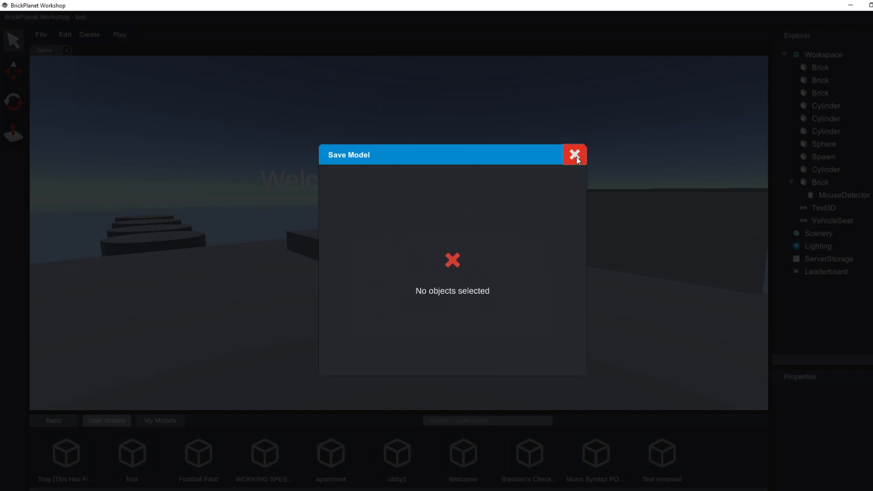
pyautogui.click(562, 155)
# - Review the name and Make public options for saving the model w2313, and exit without saving
pyautogui.click(96, 34)
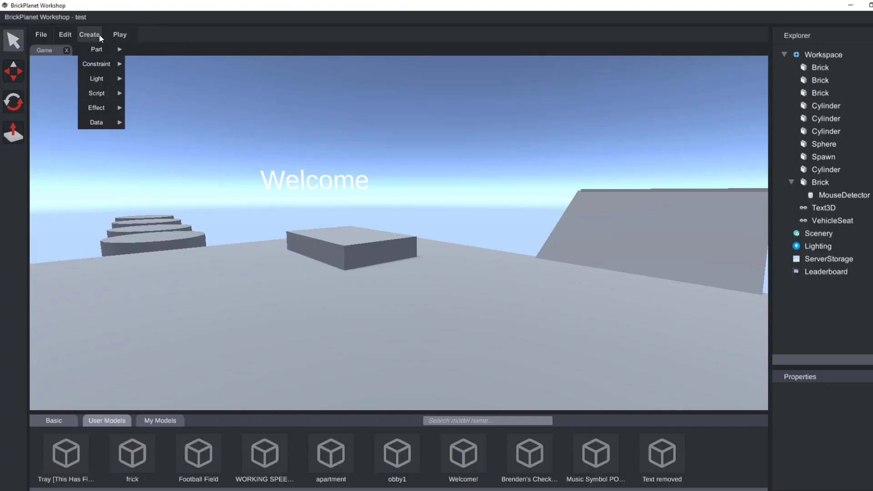
pyautogui.click(40, 30)
pyautogui.click(48, 94)
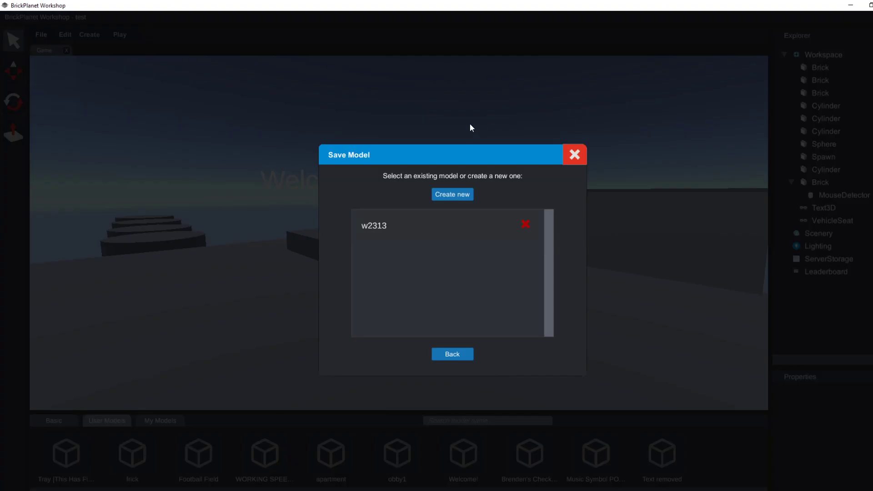
pyautogui.click(419, 227)
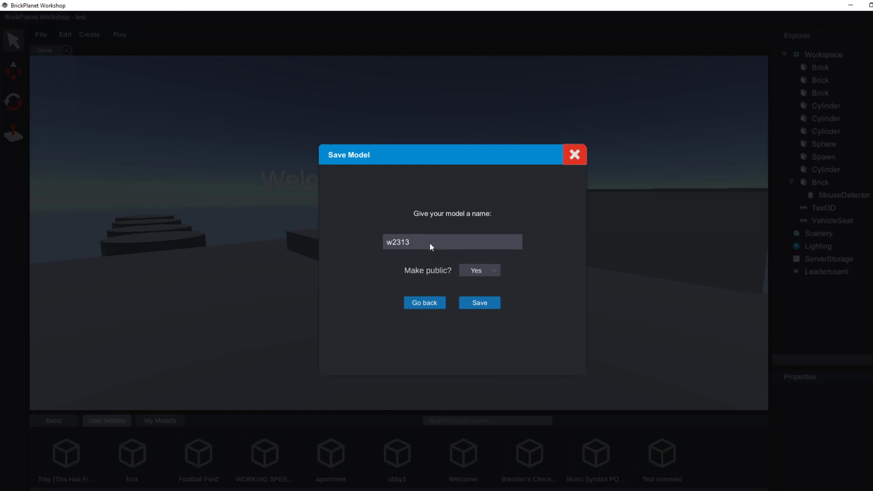
pyautogui.click(429, 242)
pyautogui.click(432, 246)
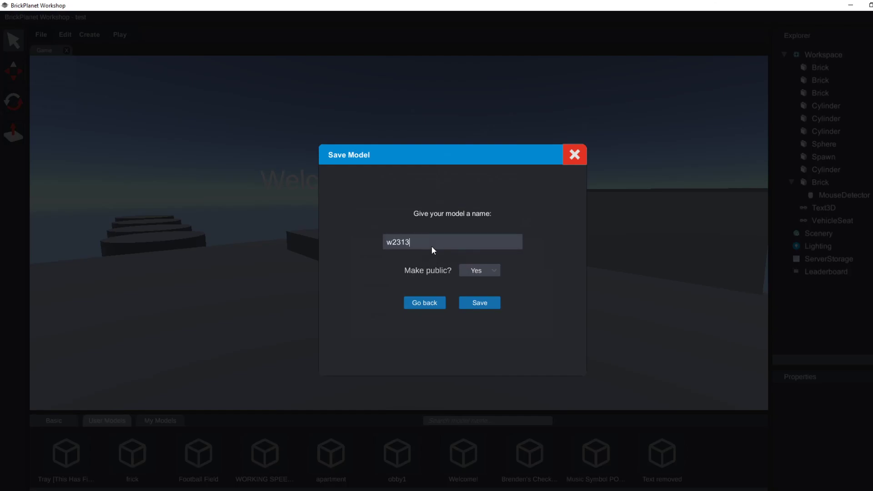
pyautogui.click(476, 272)
pyautogui.click(476, 274)
pyautogui.click(586, 156)
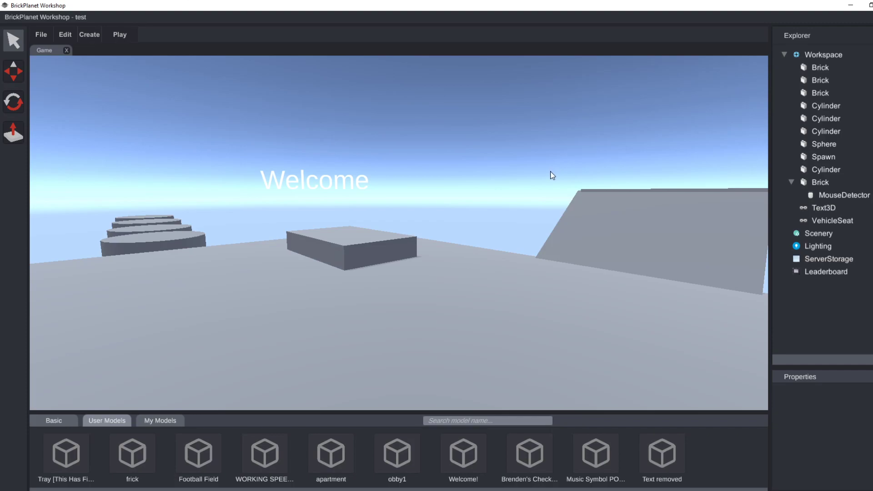
# - Publish the place and confirm the publishing
pyautogui.moveTo(237, 137); pyautogui.dragTo(1, 36, button='right')
pyautogui.click(40, 32)
pyautogui.click(59, 80)
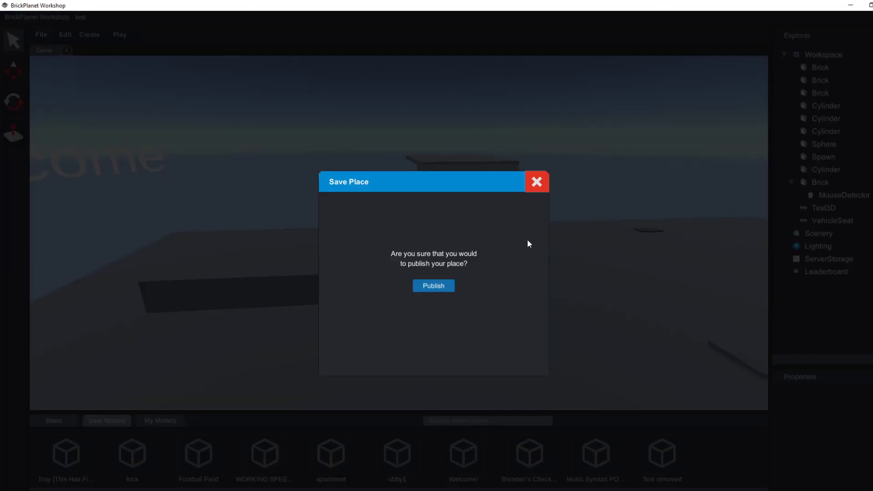
pyautogui.click(450, 285)
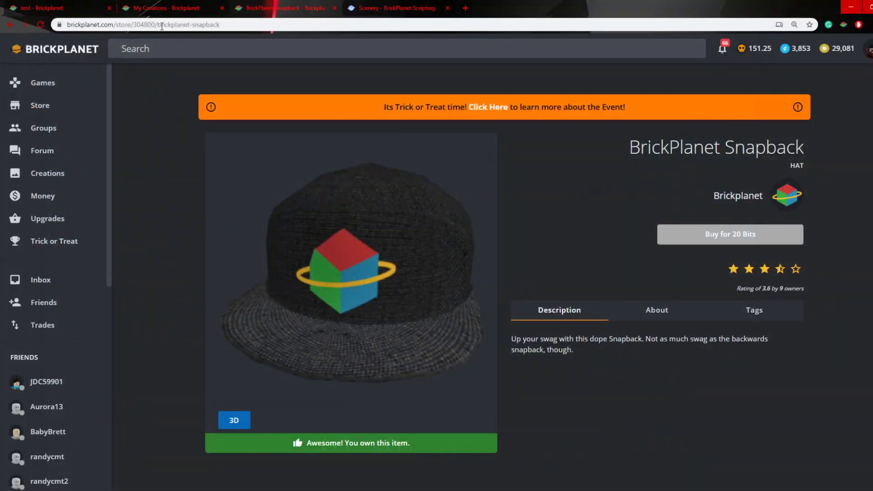
# - Switch to the browser, open the test game's BrickPlanet page, and launch the game in BrickPlanet
pyautogui.click(168, 6)
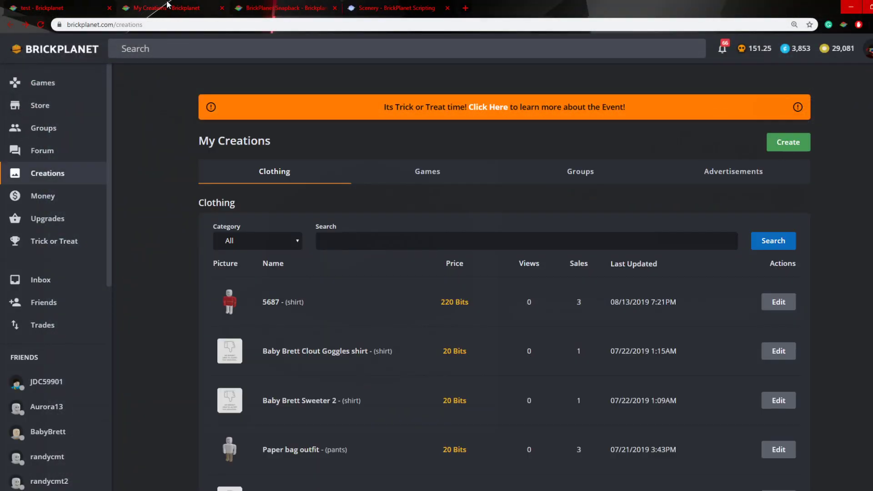
pyautogui.click(40, 83)
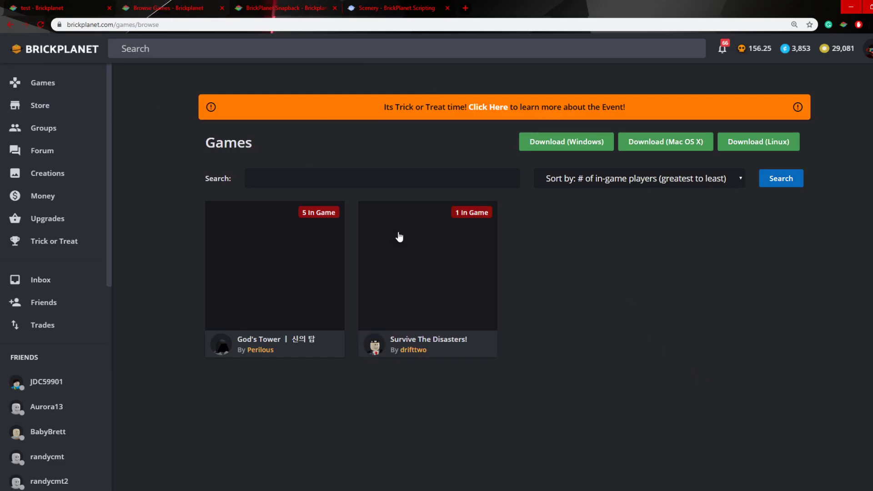
pyautogui.click(53, 6)
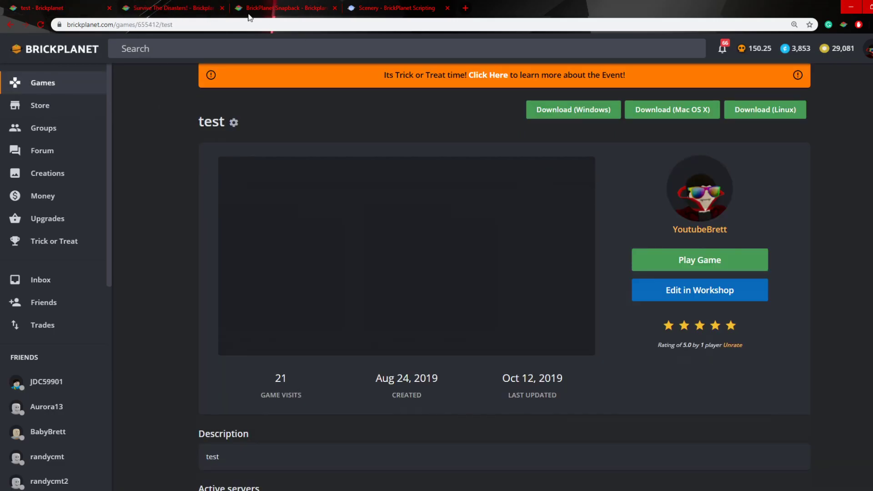
pyautogui.click(662, 258)
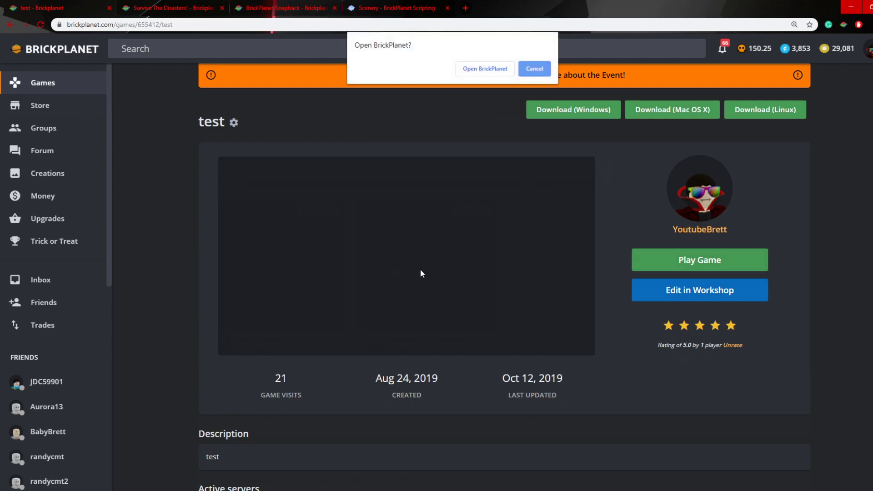
pyautogui.click(482, 74)
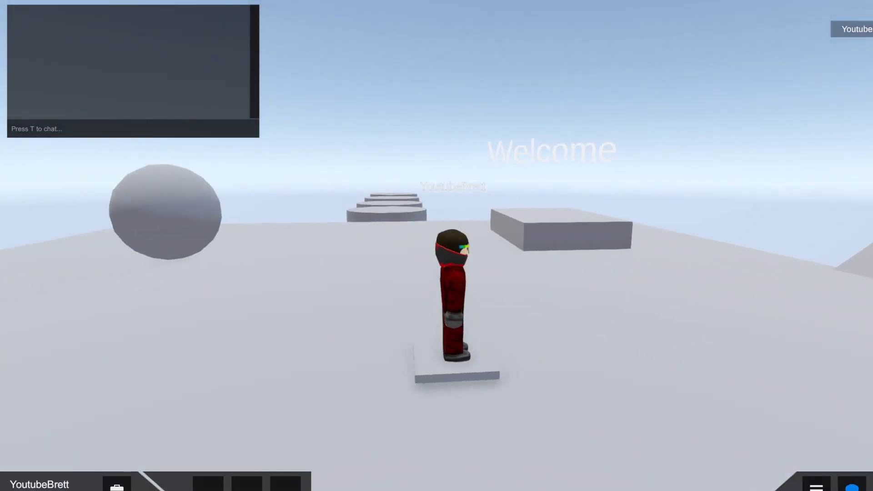
# - Walk the character off the spawn pad, inspect the in-game settings, and return to the game
pyautogui.press('d')
pyautogui.moveTo(337, 173); pyautogui.dragTo(339, 178, button='right')
pyautogui.press('Escape')
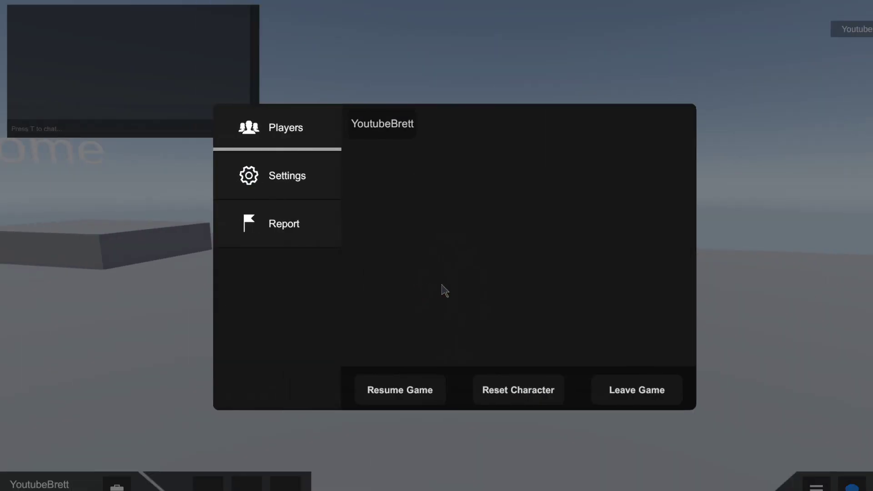
pyautogui.click(285, 179)
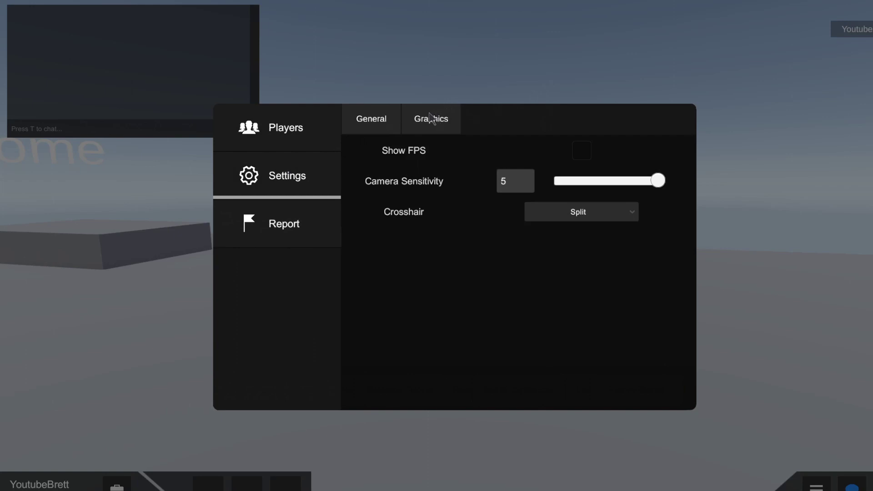
pyautogui.press('Escape')
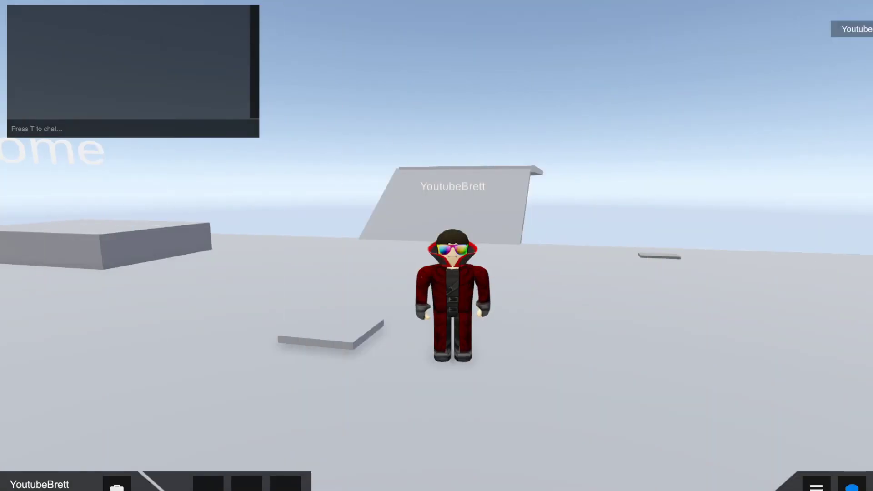
# - Walk the character across the baseplate to the raised block near the Welcome text
pyautogui.press('s')
pyautogui.moveTo(632, 391); pyautogui.dragTo(633, 391, button='right')
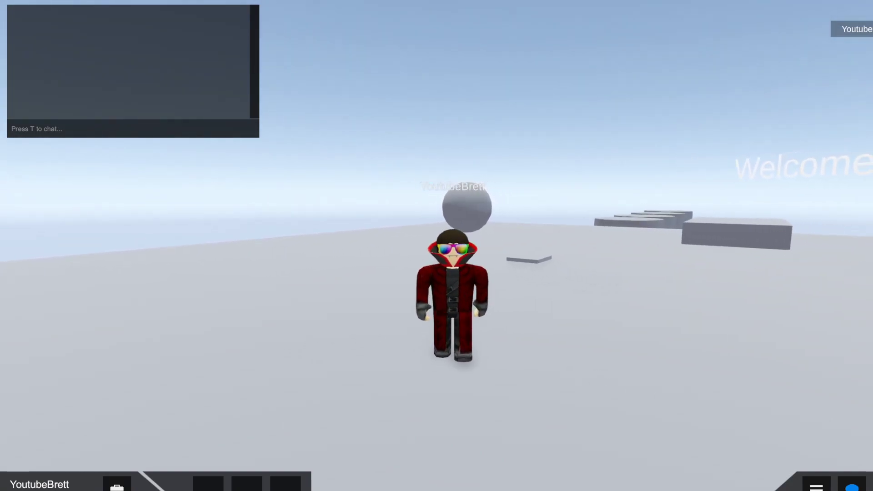
pyautogui.press('w')
pyautogui.moveTo(350, 321); pyautogui.dragTo(350, 321, button='right')
pyautogui.press('space')
pyautogui.moveTo(513, 271); pyautogui.dragTo(513, 271, button='right')
pyautogui.press('w')
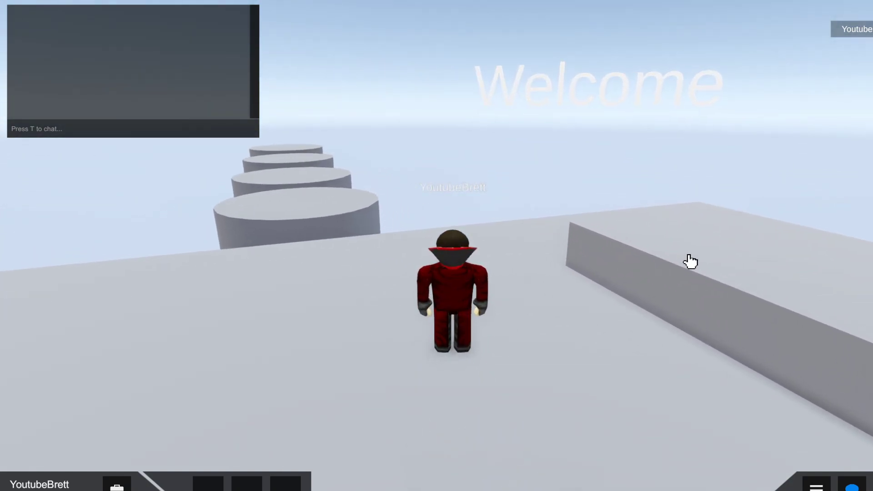
pyautogui.press('w')
pyautogui.moveTo(690, 261); pyautogui.dragTo(583, 260, button='right')
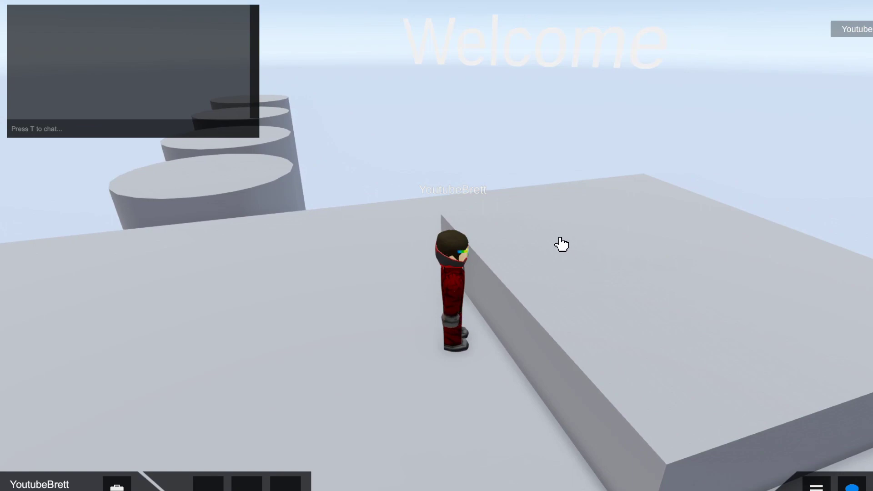
# - Jump the character onto the raised block near the Welcome text and walk it back down to the baseplate
pyautogui.press('d')
pyautogui.press('space')
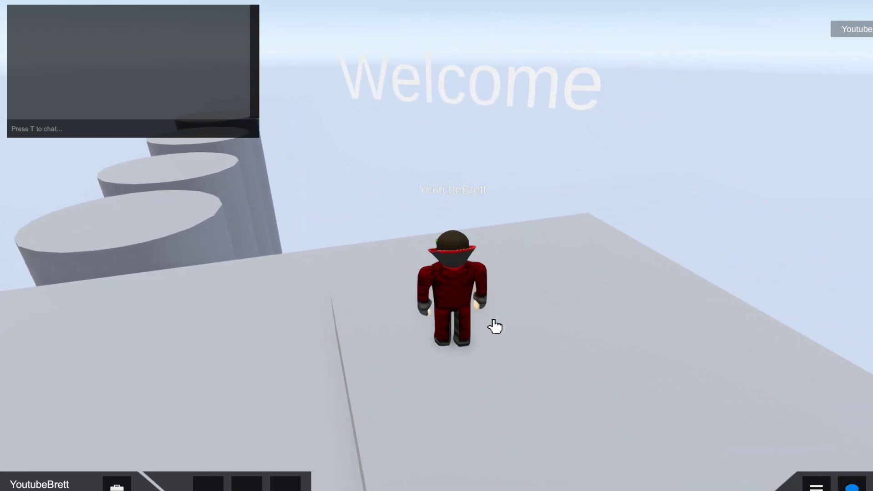
pyautogui.press('d')
pyautogui.moveTo(363, 300); pyautogui.dragTo(446, 309, button='right')
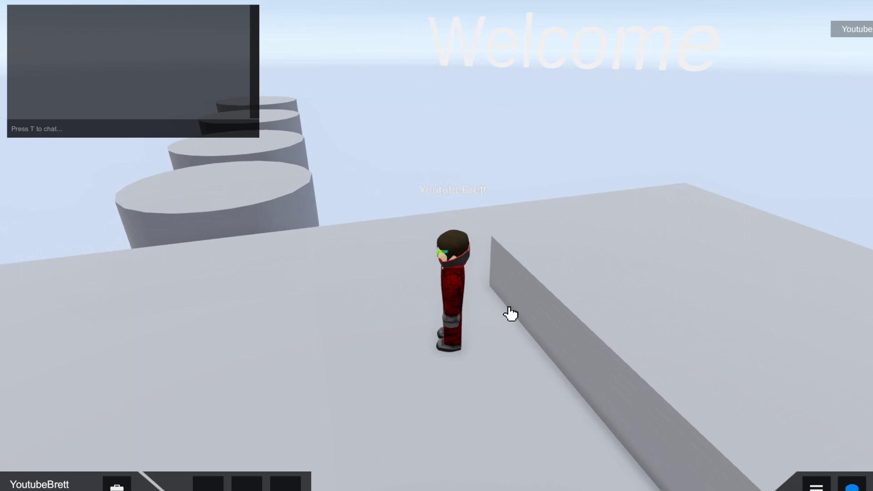
# - Run the character off the baseplate and jump it along the row of cylinders
pyautogui.moveTo(598, 291); pyautogui.dragTo(432, 255, button='right')
pyautogui.press('w')
pyautogui.press('space')
pyautogui.press('space')
pyautogui.press('space')
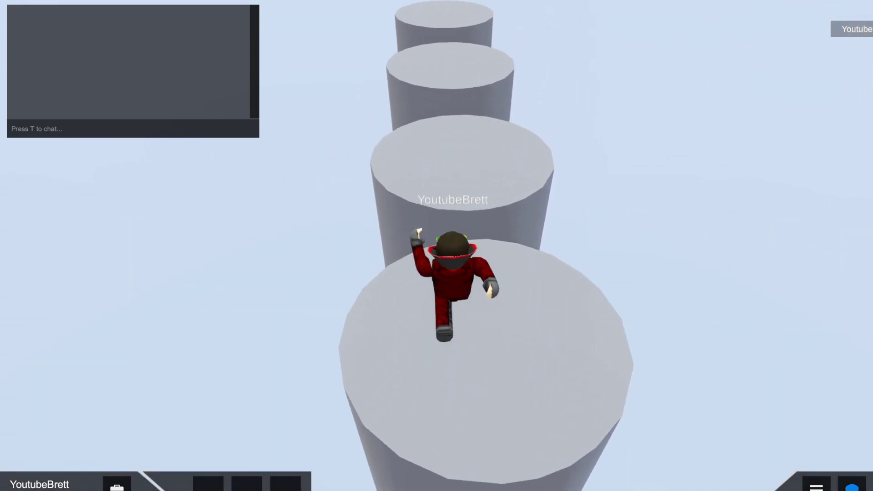
# - Turn the character around on the cylinders and enter "ertfderw" as a chat message without sending it
pyautogui.press('s')
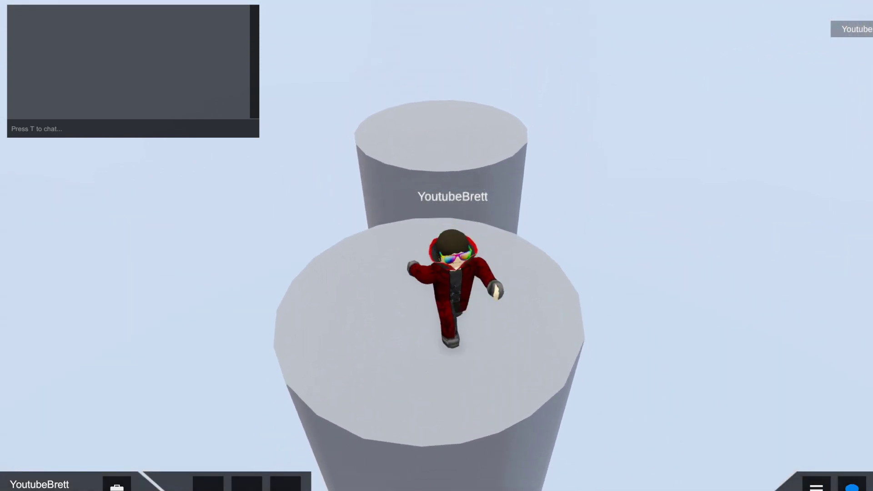
pyautogui.moveTo(432, 255); pyautogui.dragTo(455, 236, button='right')
pyautogui.write('tertfderw')
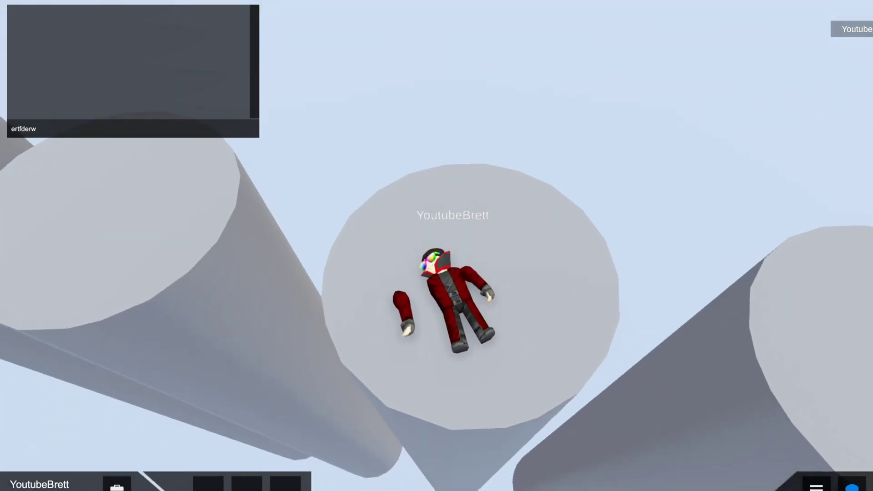
# - Walk the respawned character across the baseplate to the VehicleSeat, test sitting on it, and get off
pyautogui.press('w')
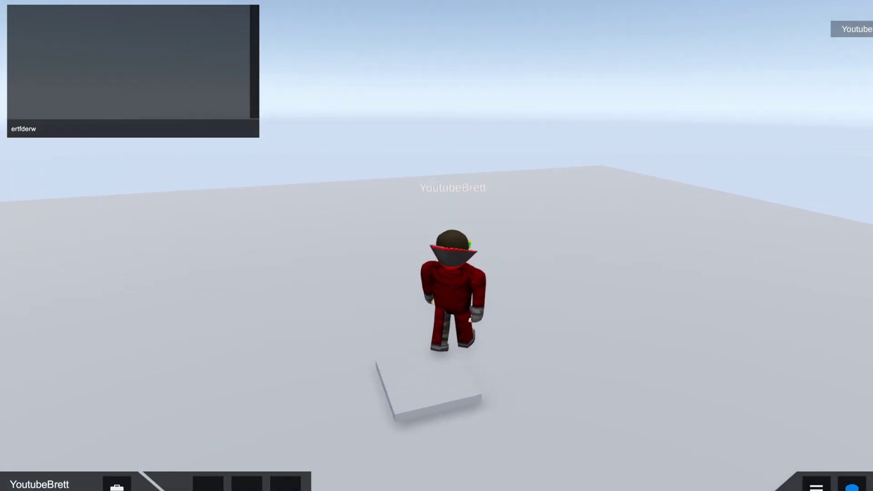
pyautogui.press('w')
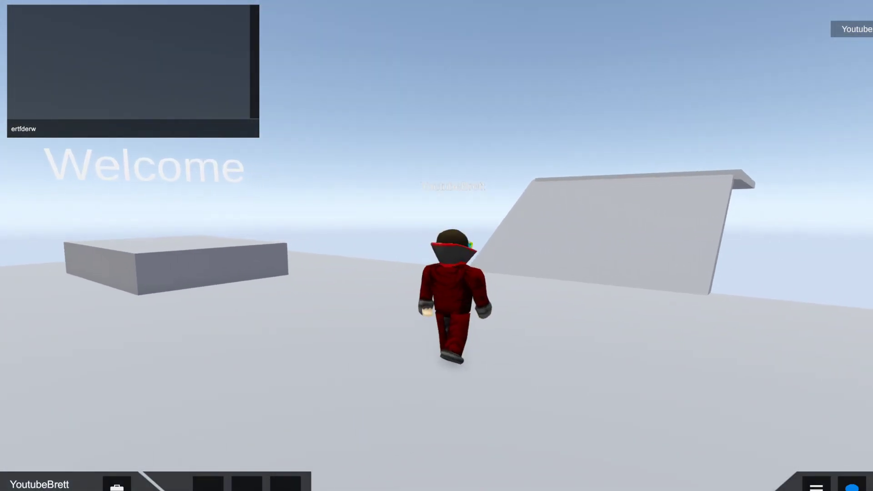
pyautogui.press('w')
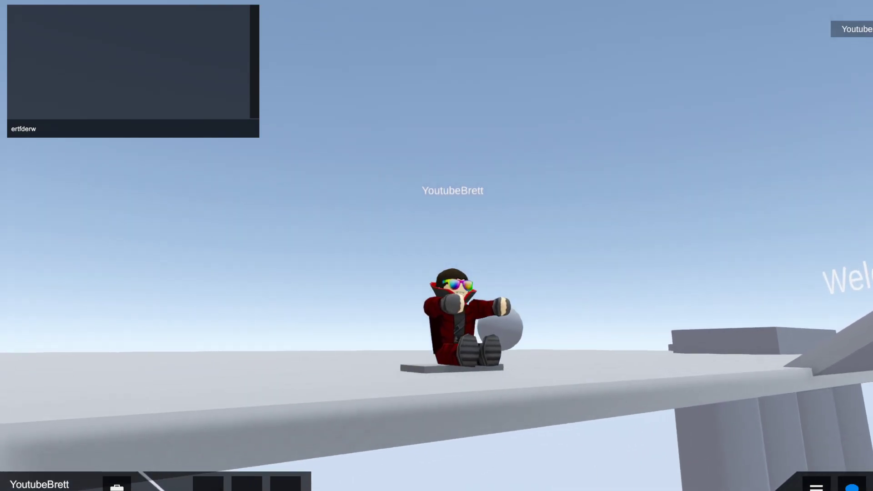
pyautogui.press('space')
pyautogui.press('w')
pyautogui.press('s')
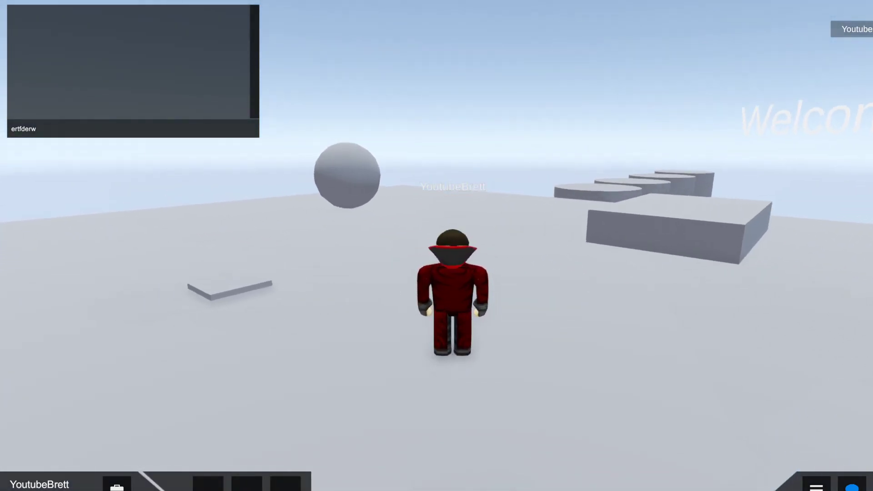